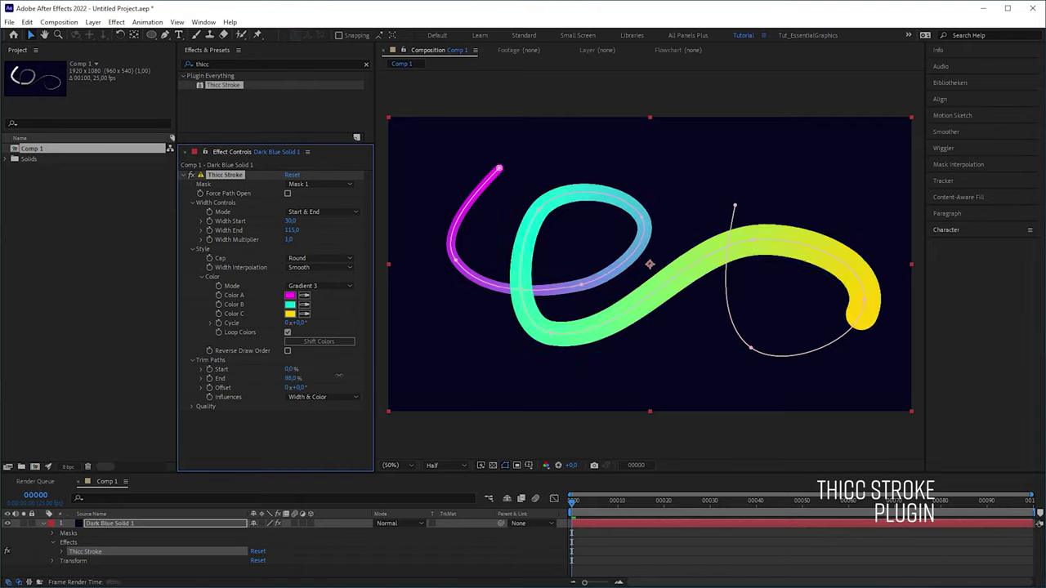
# - Change the Thicc Stroke effect's Trim Paths offset to shift the visible stroke along the path
pyautogui.moveTo(300, 387); pyautogui.dragTo(454, 367)
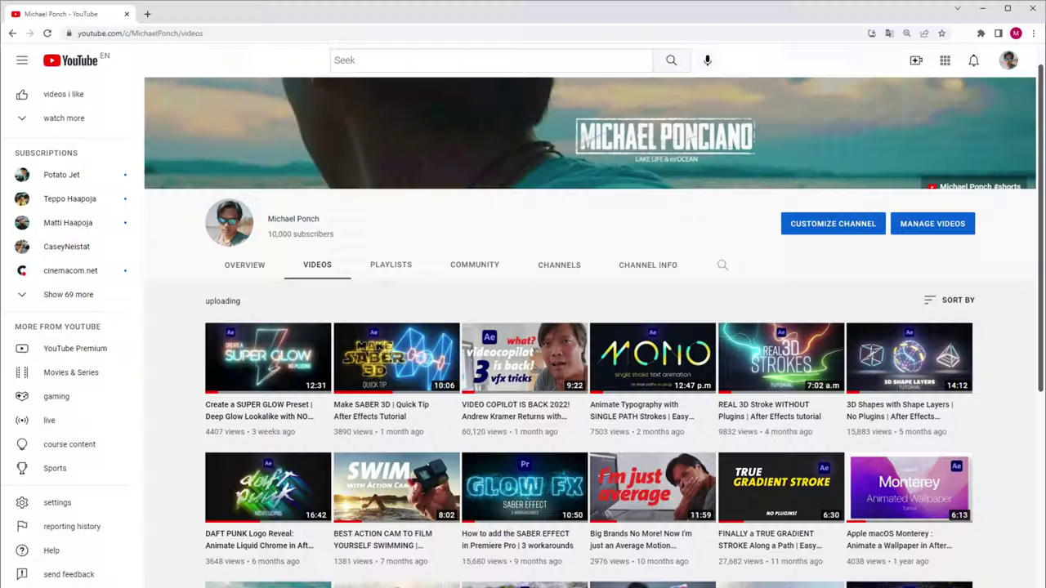
# - Switch to the browser and look through the After Effects tutorials in the YouTube channel's video list
pyautogui.scroll(-1, 594, 327)
pyautogui.scroll(-2, 594, 327)
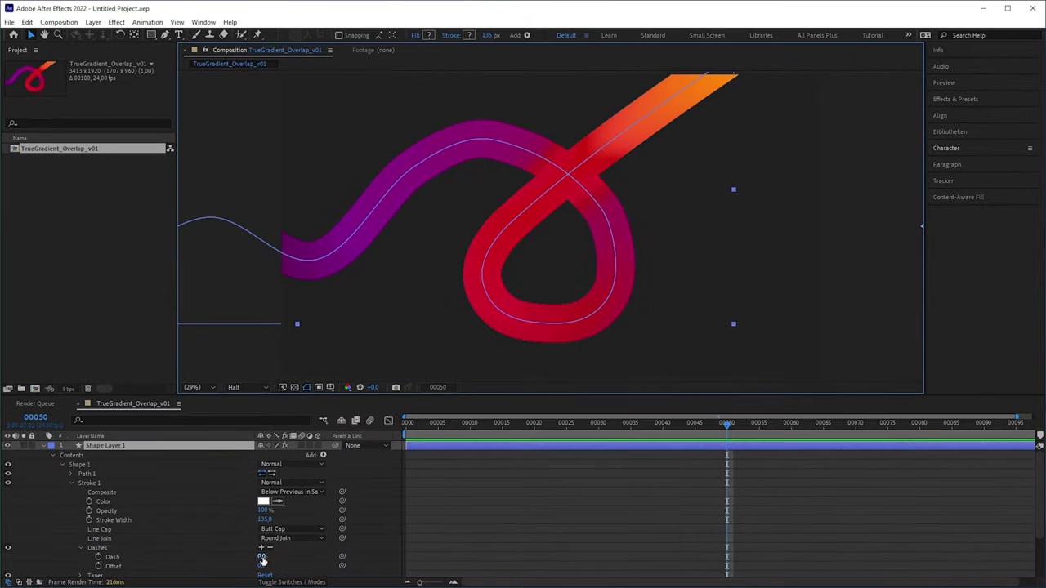
# - Duplicate Shape Layer 1, setting the original's stroke dash to 1525 and dash offset to 1414
pyautogui.moveTo(261, 561)
pyautogui.mouseDown()
pyautogui.moveTo(761, 557)
pyautogui.moveTo(889, 530)
pyautogui.mouseUp()
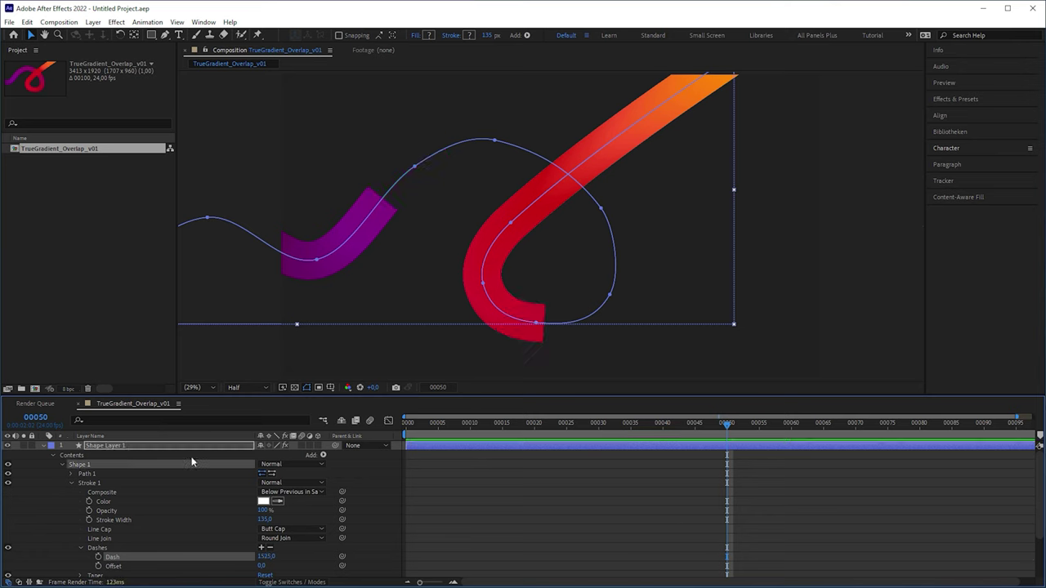
pyautogui.hotkey('ctrl', 'd')
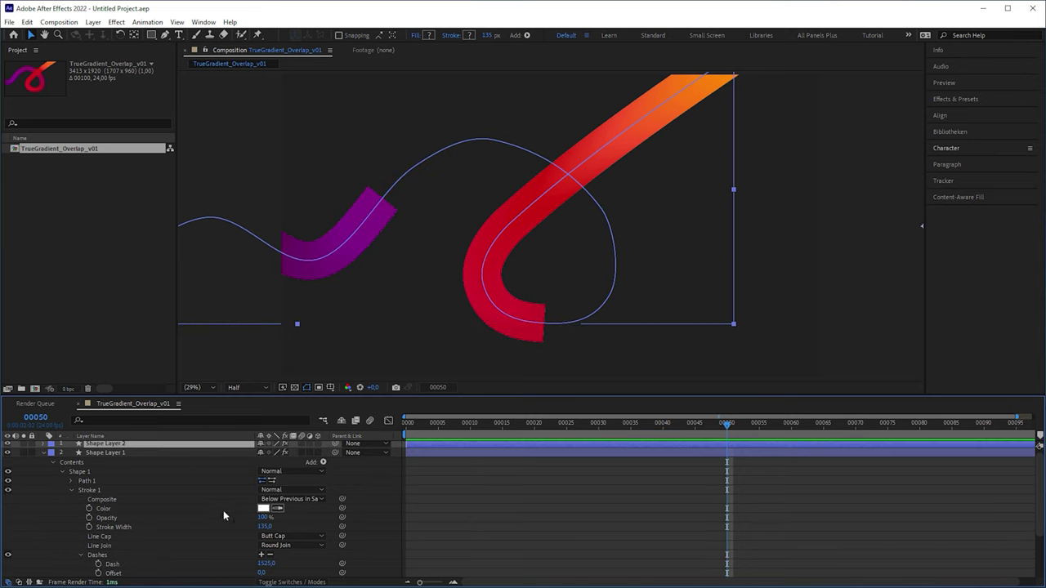
pyautogui.moveTo(264, 573); pyautogui.dragTo(372, 571)
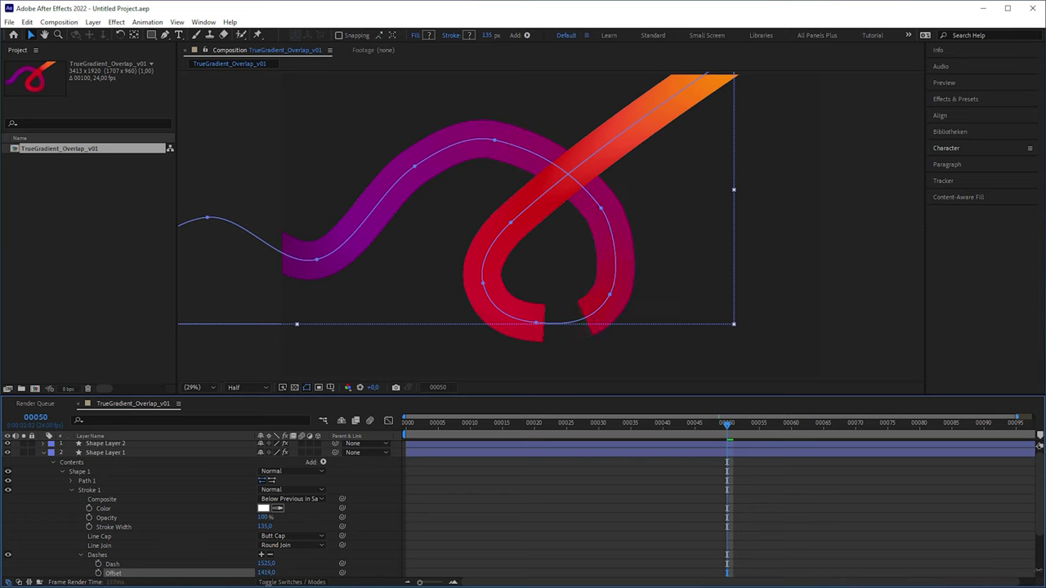
pyautogui.moveTo(1038, 571); pyautogui.dragTo(1040, 571)
pyautogui.click(309, 380)
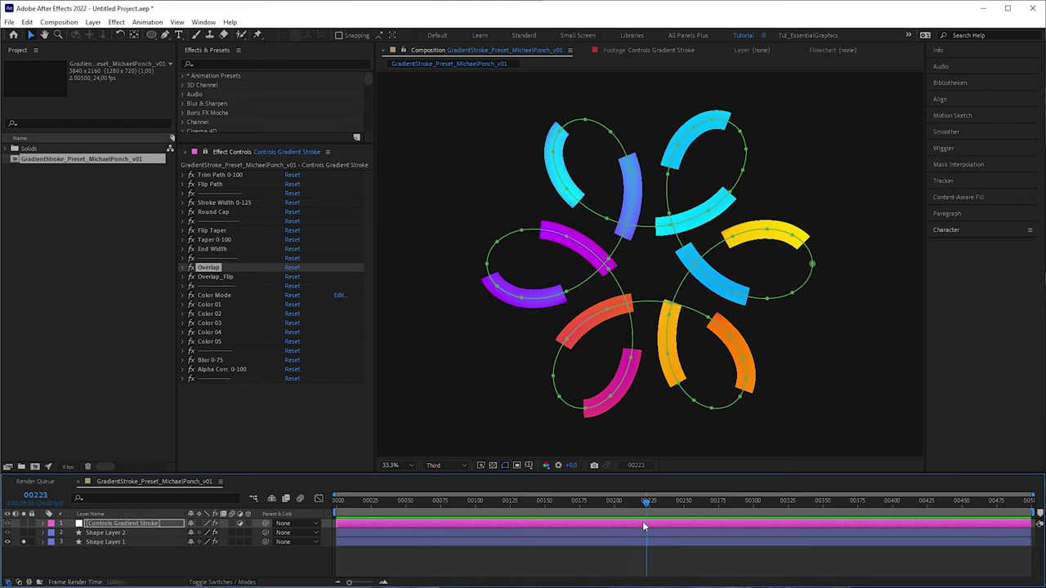
# - Scrub the gradient stroke preset composition from its beginning to preview the flower-shaped stroke growing
pyautogui.click(341, 506)
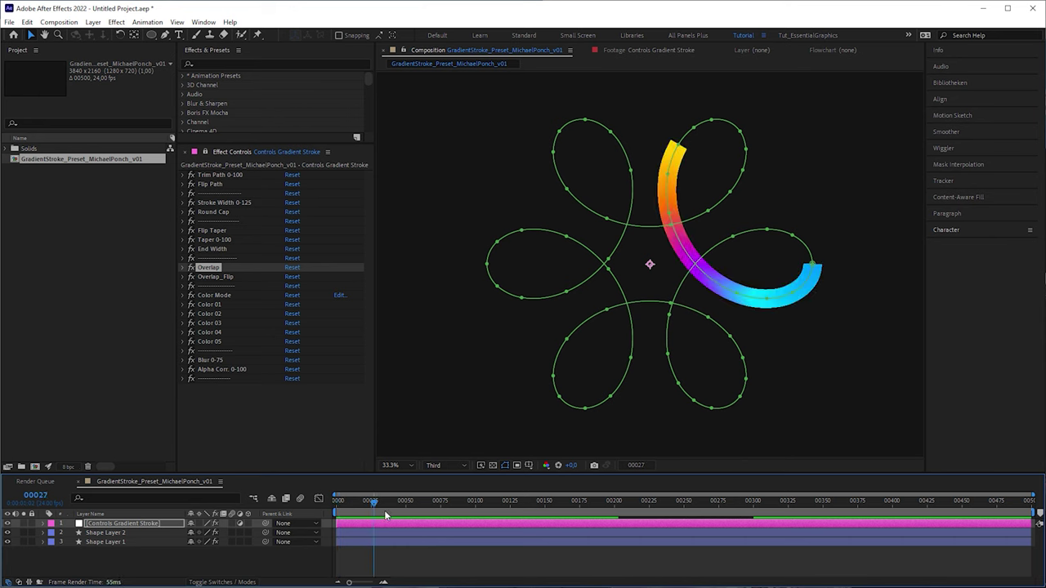
pyautogui.moveTo(386, 515); pyautogui.dragTo(494, 528)
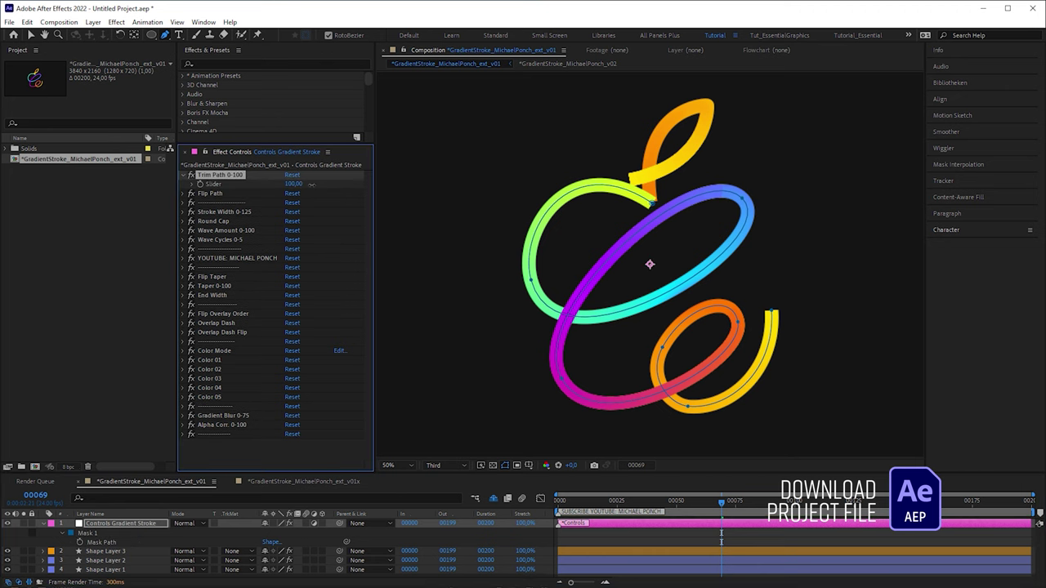
# - Set the gradient stroke controller's Trim Path to 92 and adjust the Color 02 swatch
pyautogui.moveTo(303, 184); pyautogui.dragTo(292, 184)
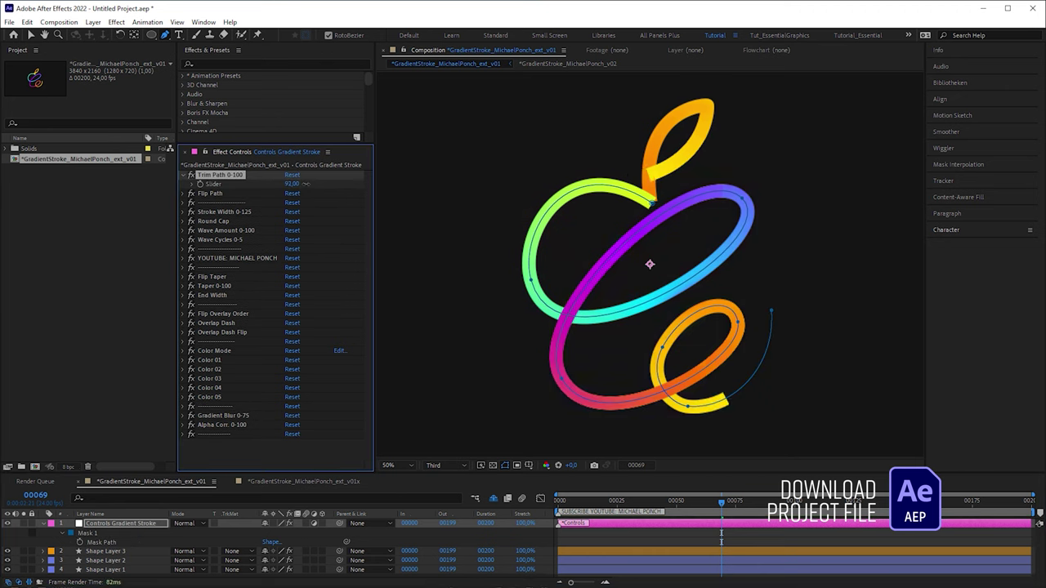
pyautogui.click(183, 369)
pyautogui.click(290, 378)
pyautogui.moveTo(187, 214); pyautogui.dragTo(203, 175)
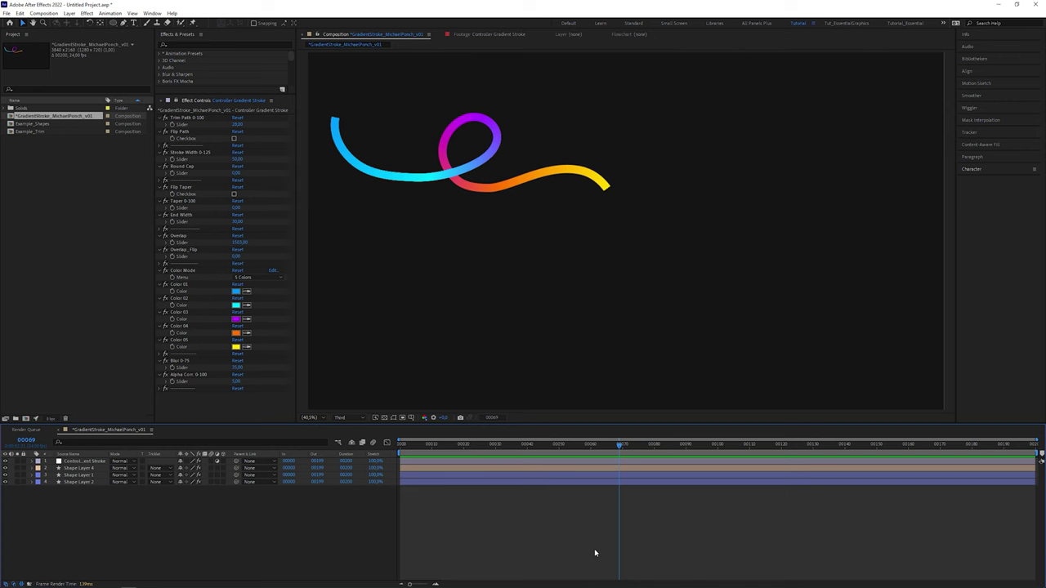
# - Set the gradient stroke controller's Trim Path to 100, increase the Stroke Width and set Round Cap to 60
pyautogui.moveTo(236, 125); pyautogui.dragTo(261, 121)
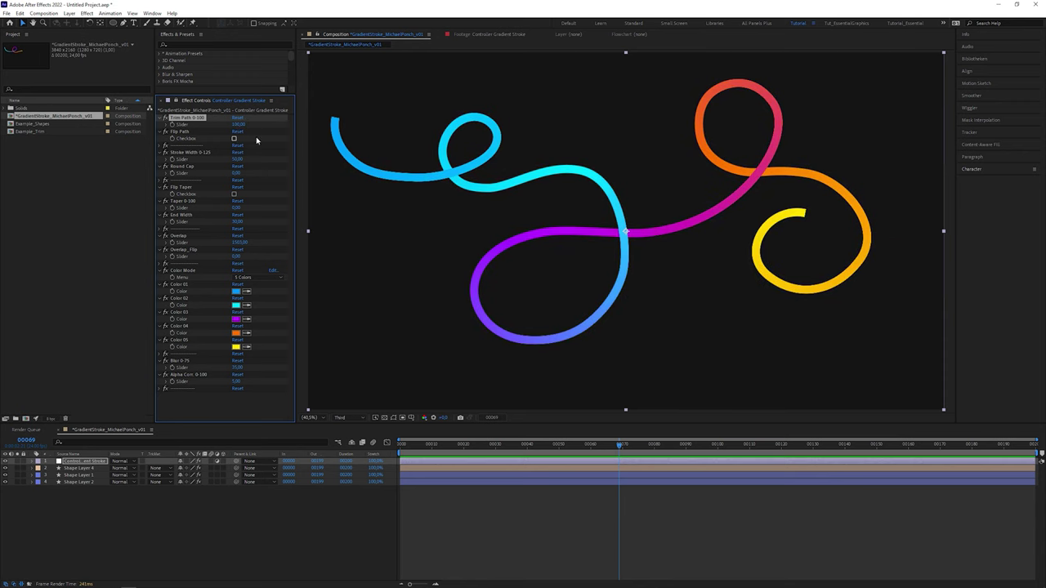
pyautogui.moveTo(238, 158); pyautogui.dragTo(263, 155)
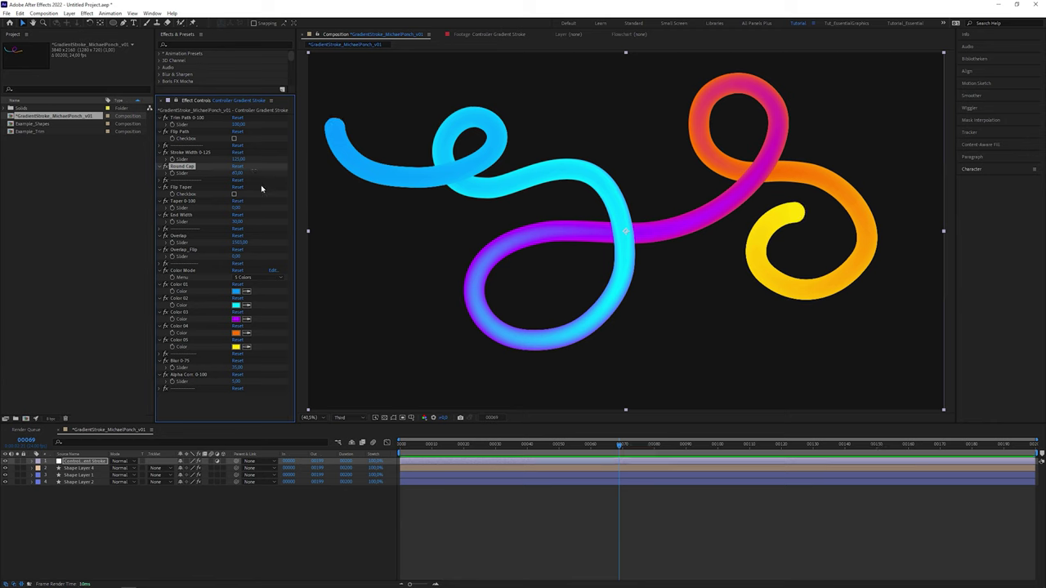
pyautogui.click(101, 468)
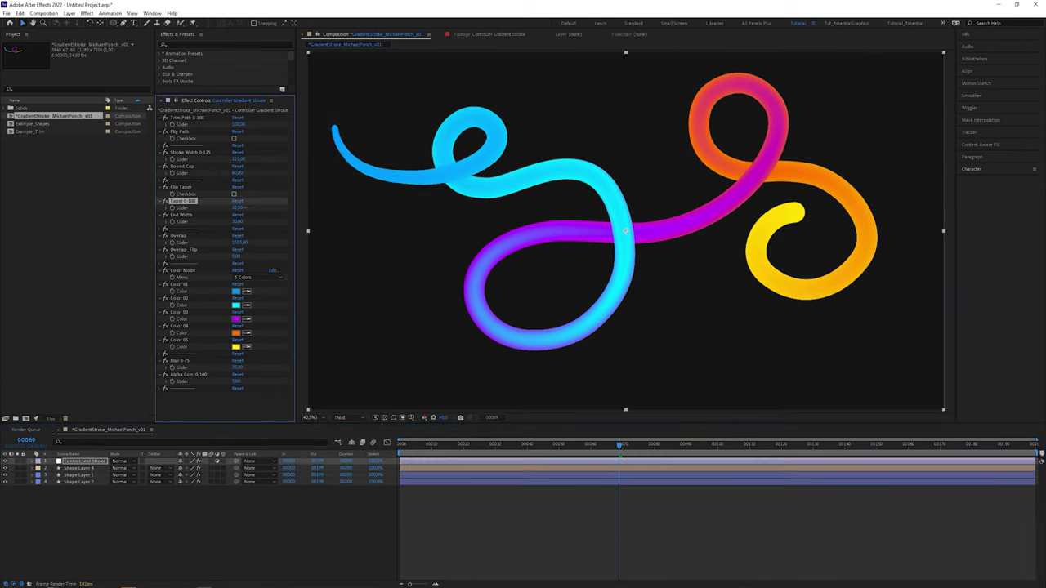
# - Bring the Taper slider down to 0 and undo the taper trial
pyautogui.moveTo(246, 208)
pyautogui.mouseDown()
pyautogui.moveTo(279, 208)
pyautogui.moveTo(237, 208)
pyautogui.mouseUp()
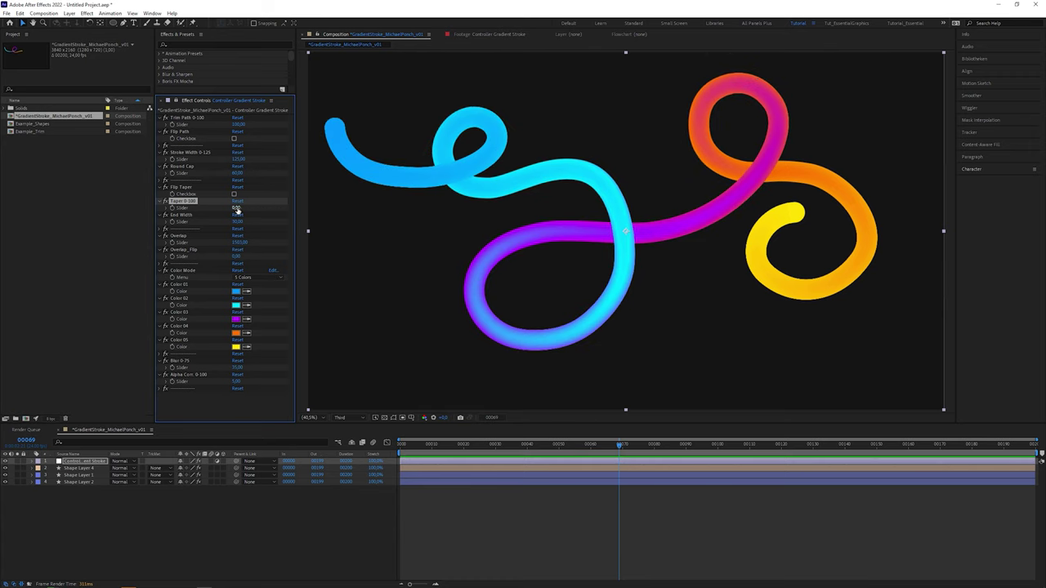
pyautogui.hotkey('ctrl', 'z')
# - Examine the effects applied to Shape Layer 2 and Shape Layer 1, and choose Third as the preview resolution
pyautogui.click(32, 482)
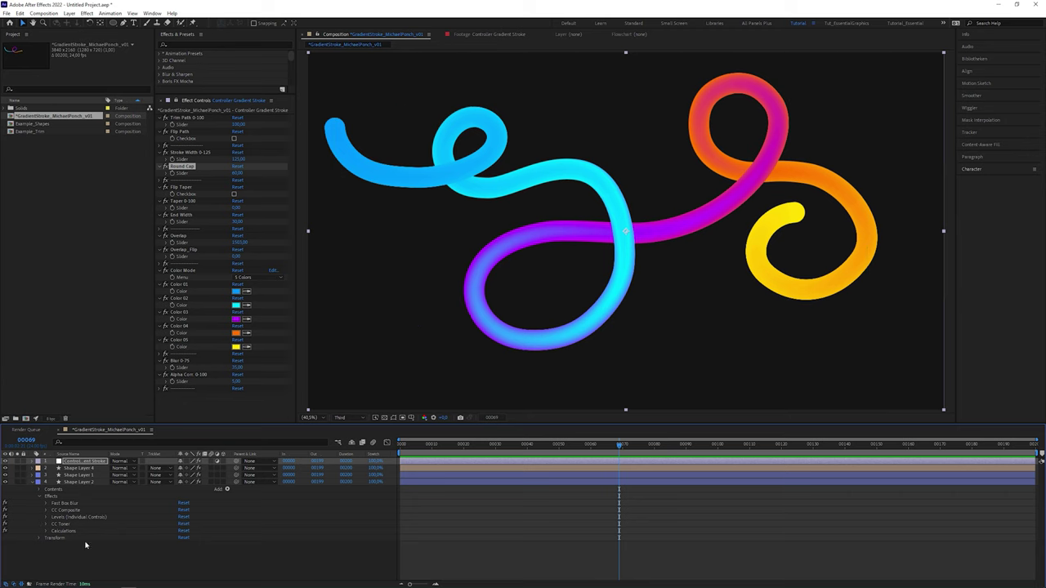
pyautogui.click(32, 482)
pyautogui.click(31, 476)
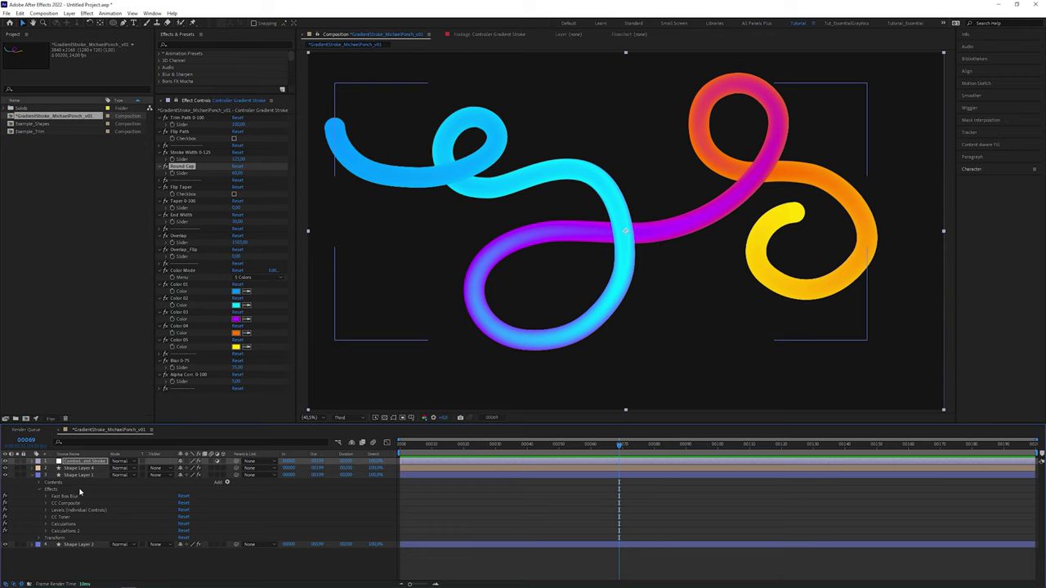
pyautogui.click(341, 419)
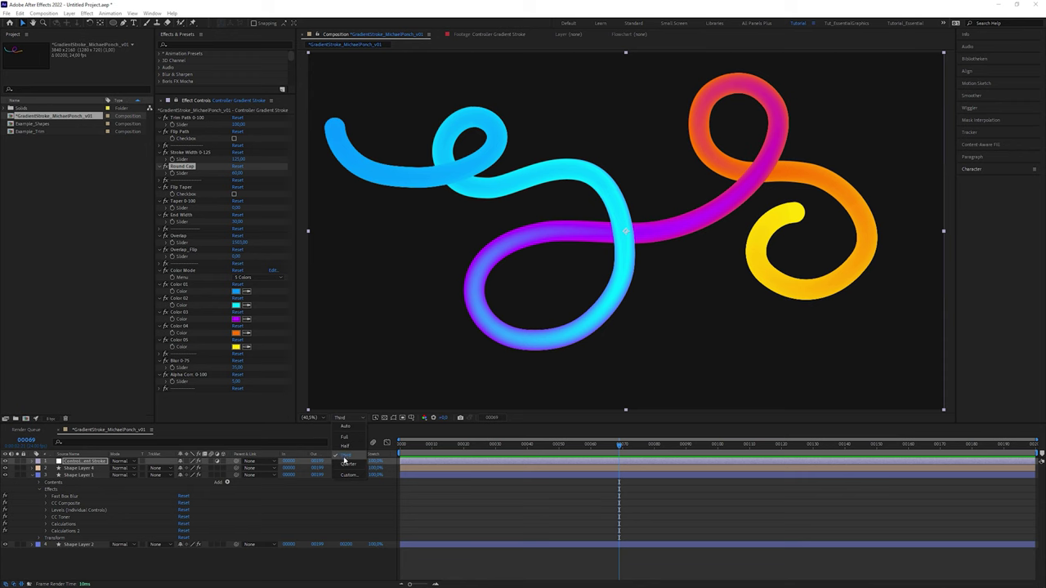
pyautogui.click(344, 458)
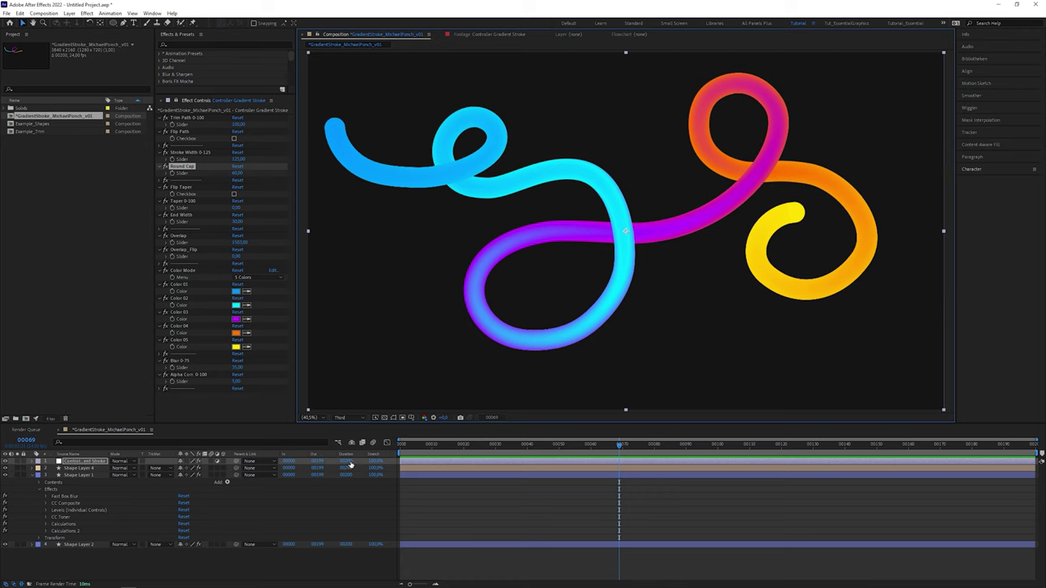
# - Display the controller layer's Mask 1 path in the composition and slightly move the vertex on the cyan upper curve
pyautogui.click(101, 463)
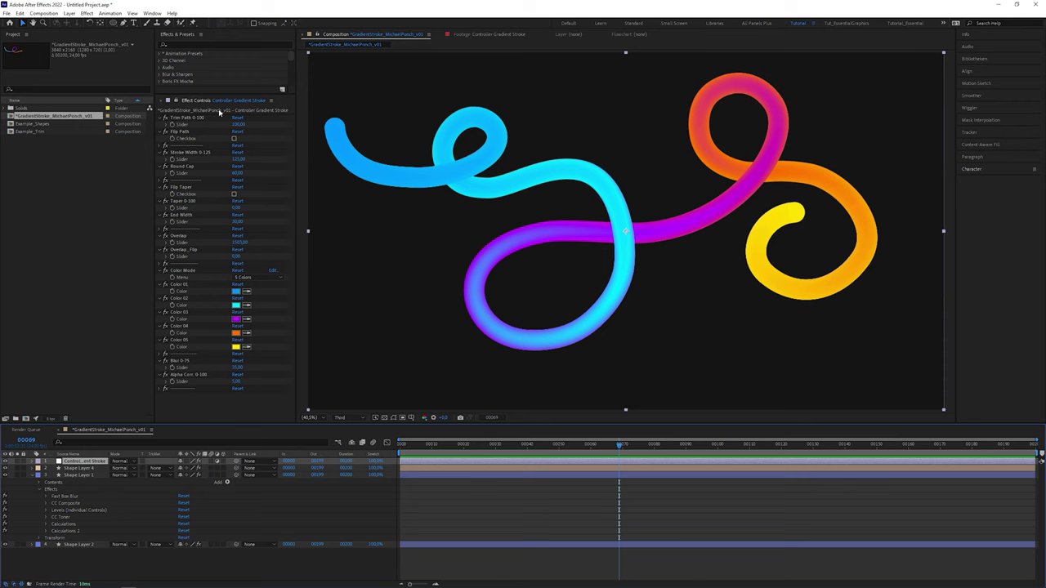
pyautogui.moveTo(238, 125)
pyautogui.mouseDown()
pyautogui.moveTo(223, 127)
pyautogui.moveTo(257, 145)
pyautogui.mouseUp()
pyautogui.press('m')
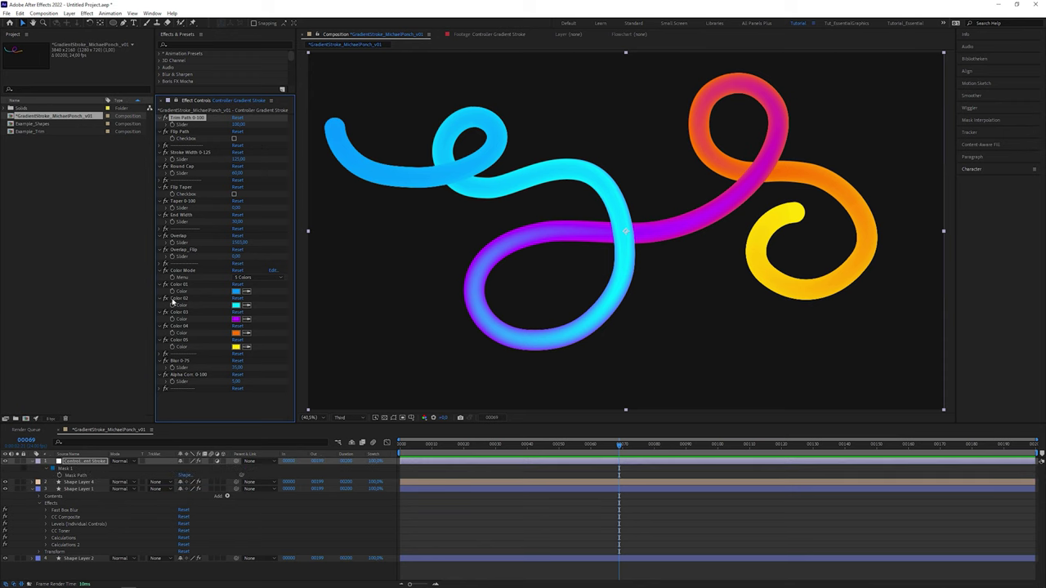
pyautogui.click(80, 475)
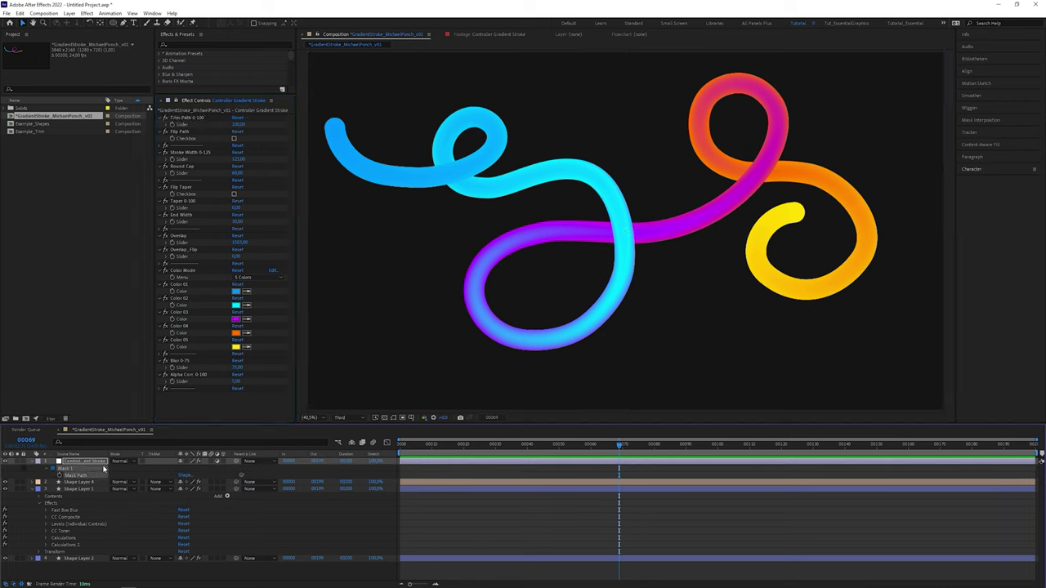
pyautogui.click(394, 419)
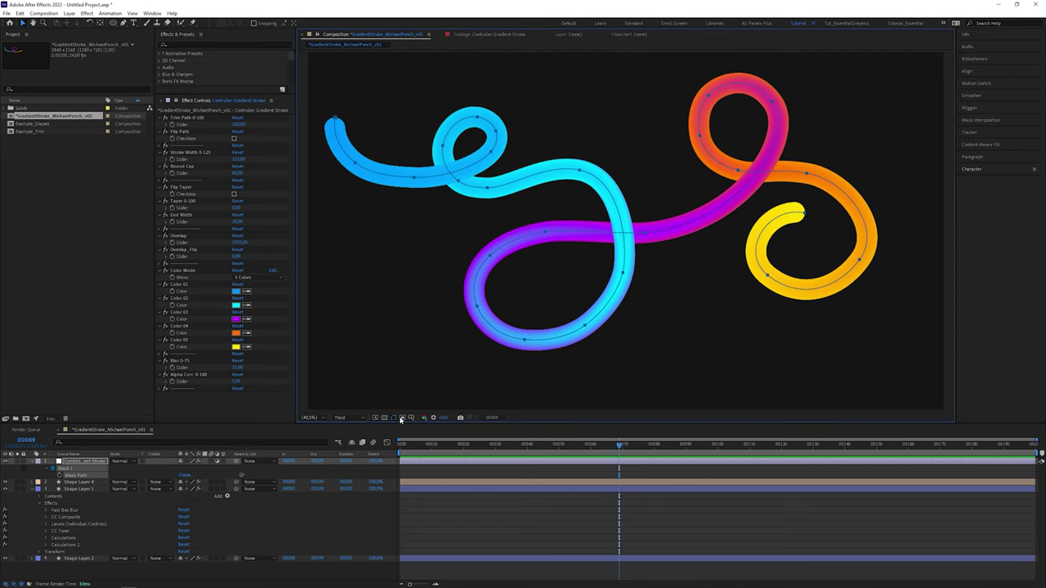
pyautogui.moveTo(579, 170)
pyautogui.mouseDown()
pyautogui.moveTo(621, 172)
pyautogui.moveTo(630, 198)
pyautogui.mouseUp()
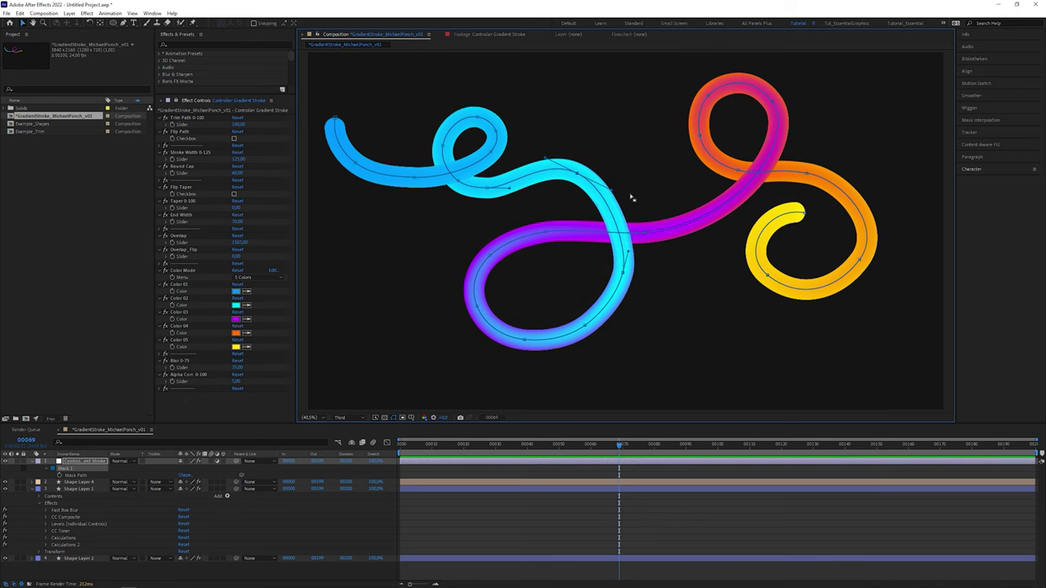
# - Extend the mask path from its yellow end with three more Pen tool points curving downward
pyautogui.press('g')
pyautogui.click(883, 267)
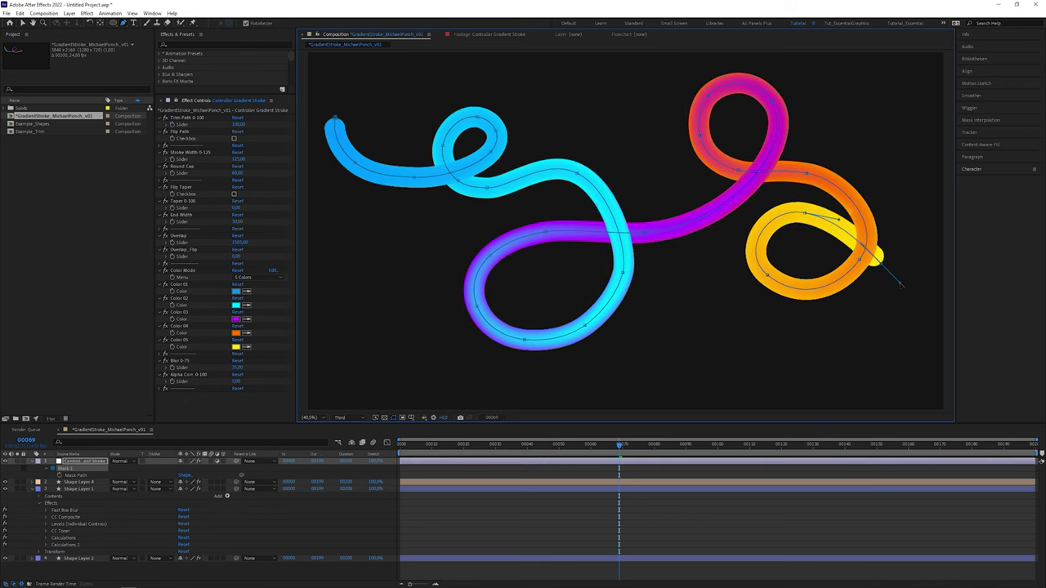
pyautogui.click(889, 347)
pyautogui.moveTo(787, 371); pyautogui.dragTo(772, 368)
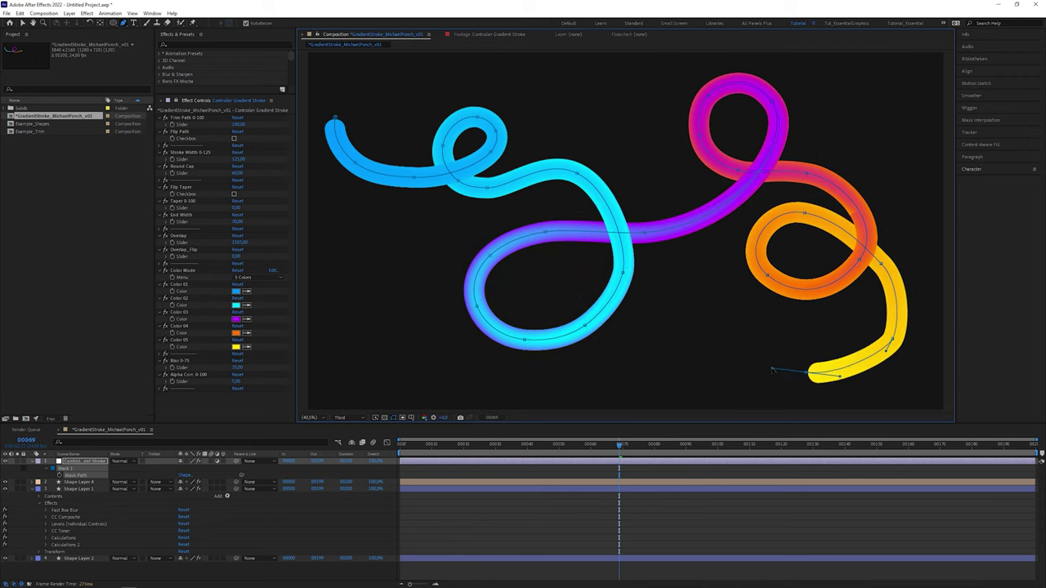
# - Delete all vertices of the mask path except its starting point
pyautogui.press('v')
pyautogui.moveTo(933, 70)
pyautogui.mouseDown()
pyautogui.moveTo(928, 92)
pyautogui.moveTo(401, 383)
pyautogui.moveTo(348, 384)
pyautogui.mouseUp()
pyautogui.press('Delete')
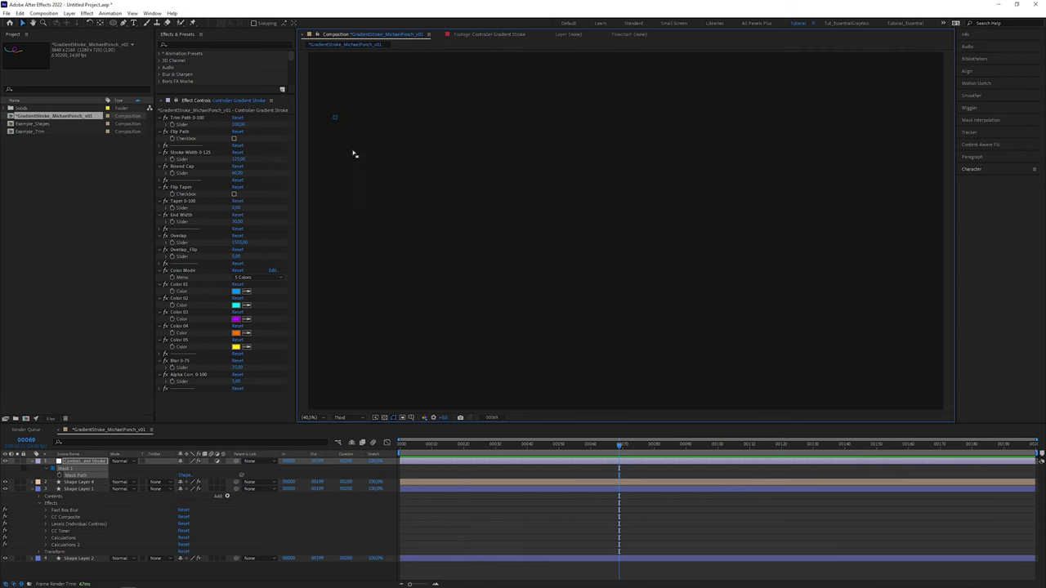
# - Draw a new wavy mask path with the Pen tool, adding five points from the remaining starting vertex
pyautogui.press('g')
pyautogui.click(336, 119)
pyautogui.moveTo(372, 132); pyautogui.dragTo(385, 144)
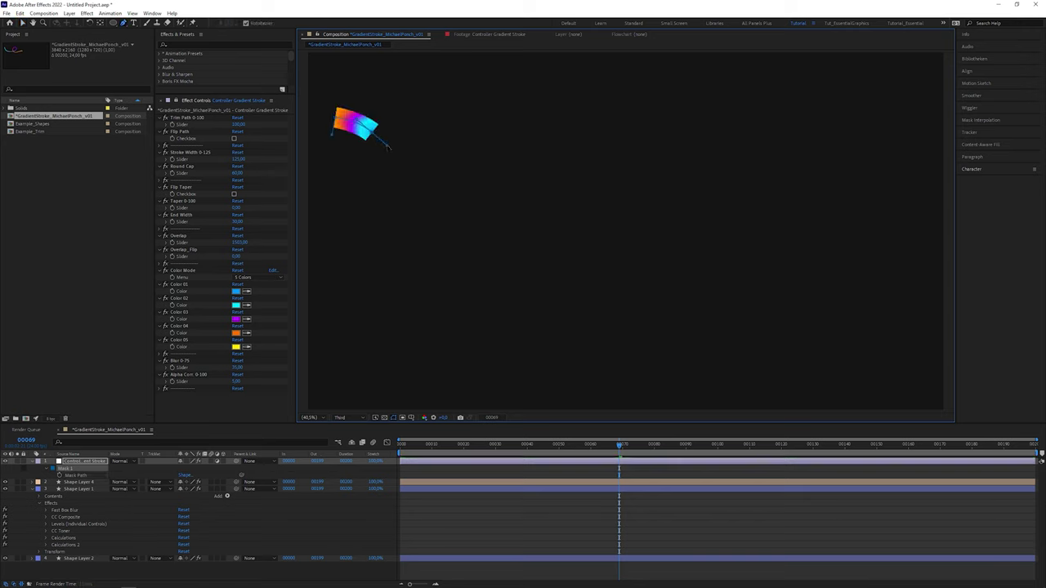
pyautogui.moveTo(415, 179); pyautogui.dragTo(418, 193)
pyautogui.moveTo(488, 203); pyautogui.dragTo(500, 205)
pyautogui.click(563, 152)
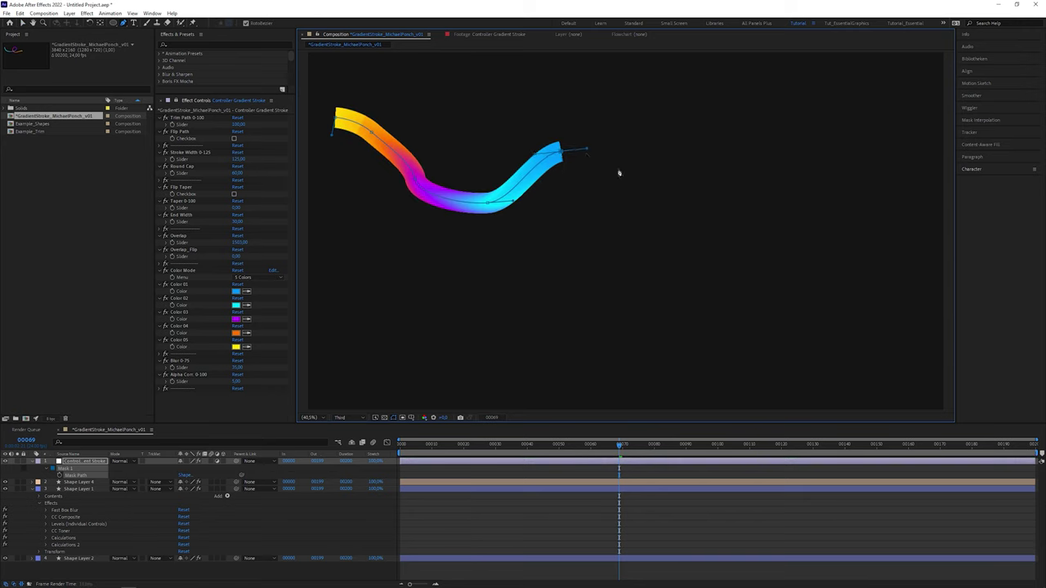
pyautogui.click(621, 193)
# - Delete the redrawn mask path and undo the path edits back to the original looping curve
pyautogui.press('v')
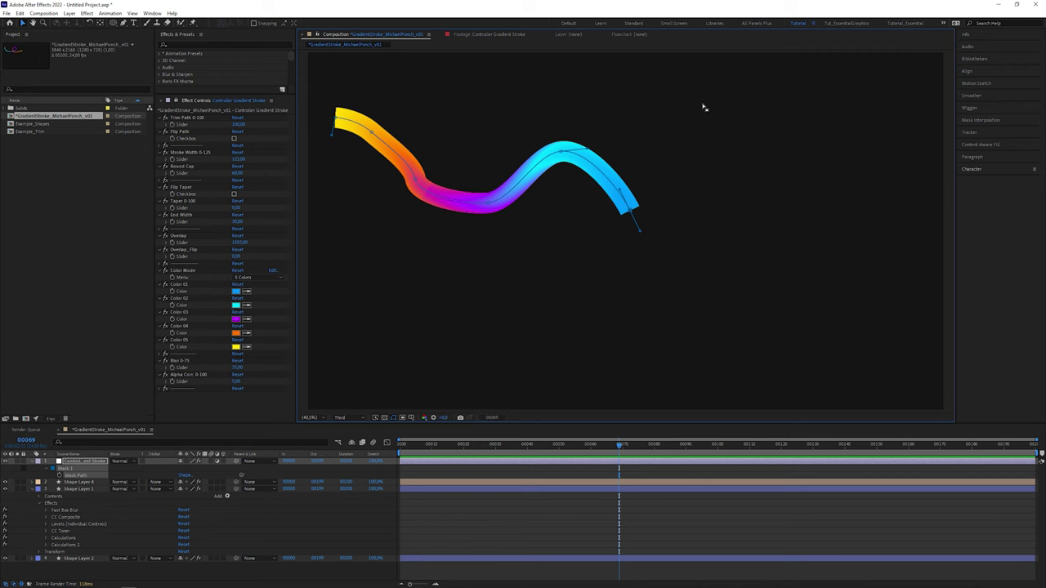
pyautogui.moveTo(703, 103); pyautogui.dragTo(338, 240)
pyautogui.press('Delete')
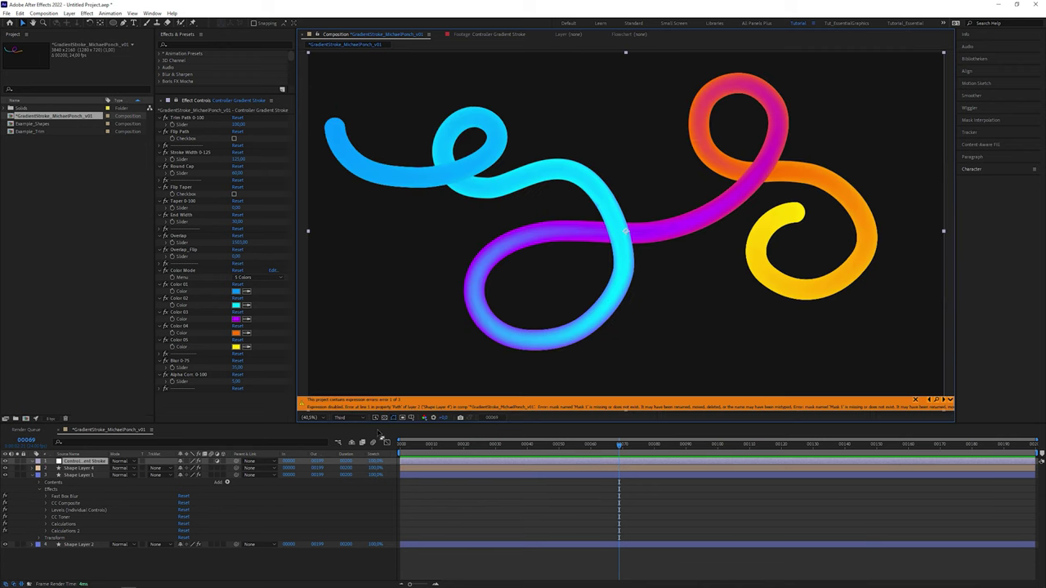
pyautogui.hotkey('ctrl', 'z')
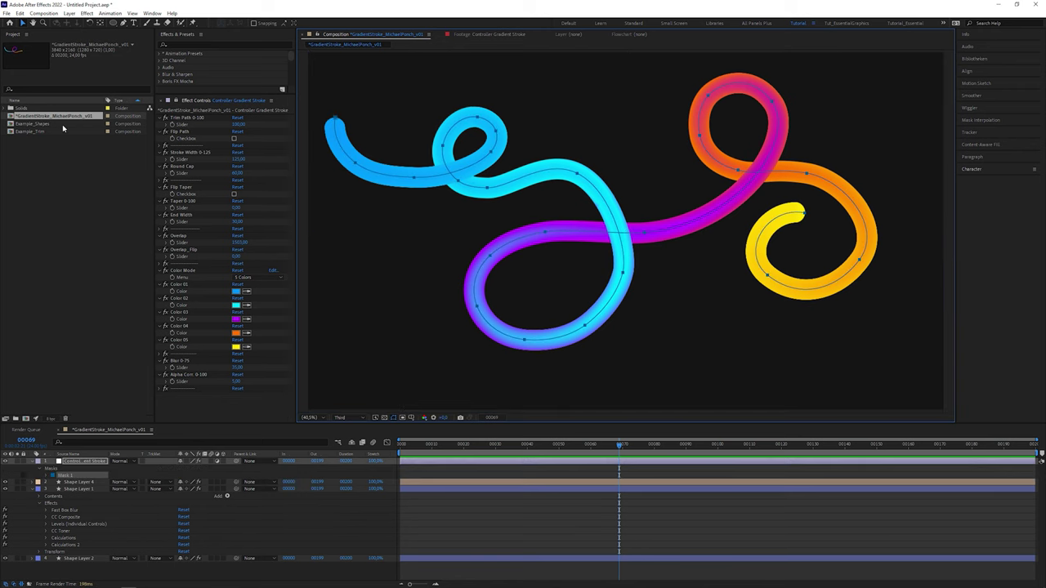
# - Copy the bird outline's Path property from Shape Layer 1 in the Example_Shapes composition
pyautogui.doubleClick(61, 126)
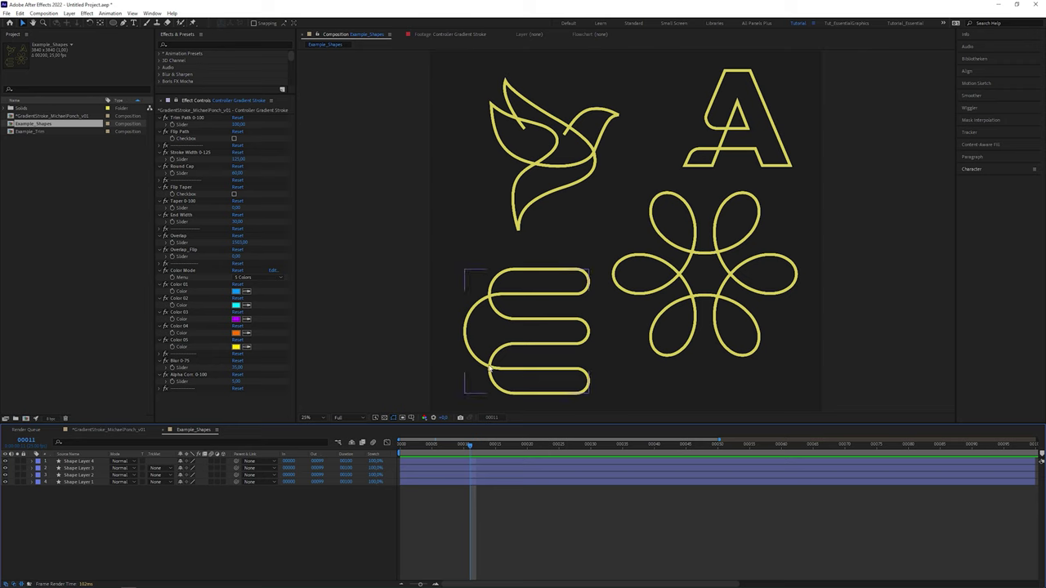
pyautogui.click(707, 254)
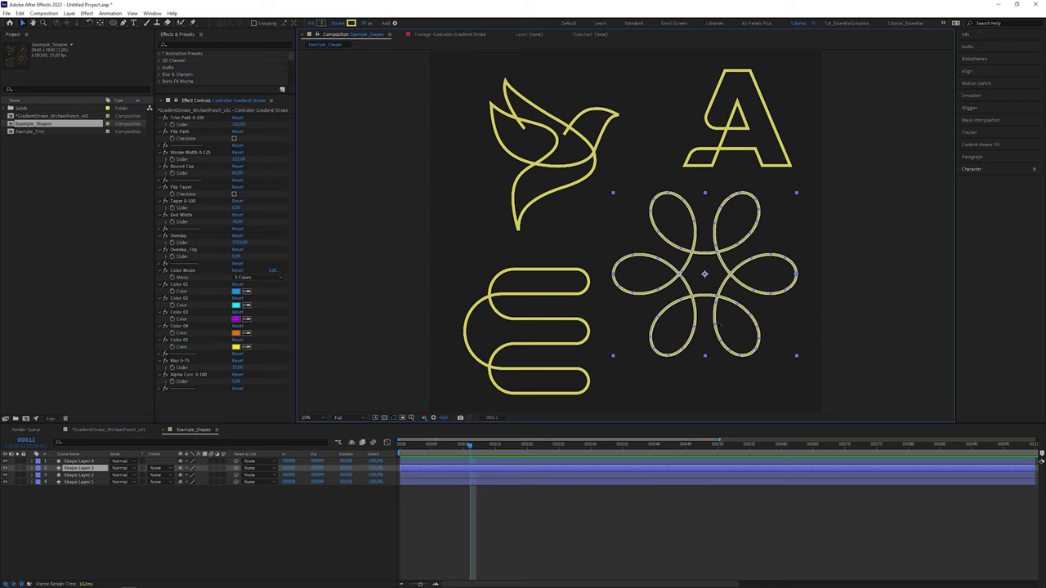
pyautogui.click(553, 168)
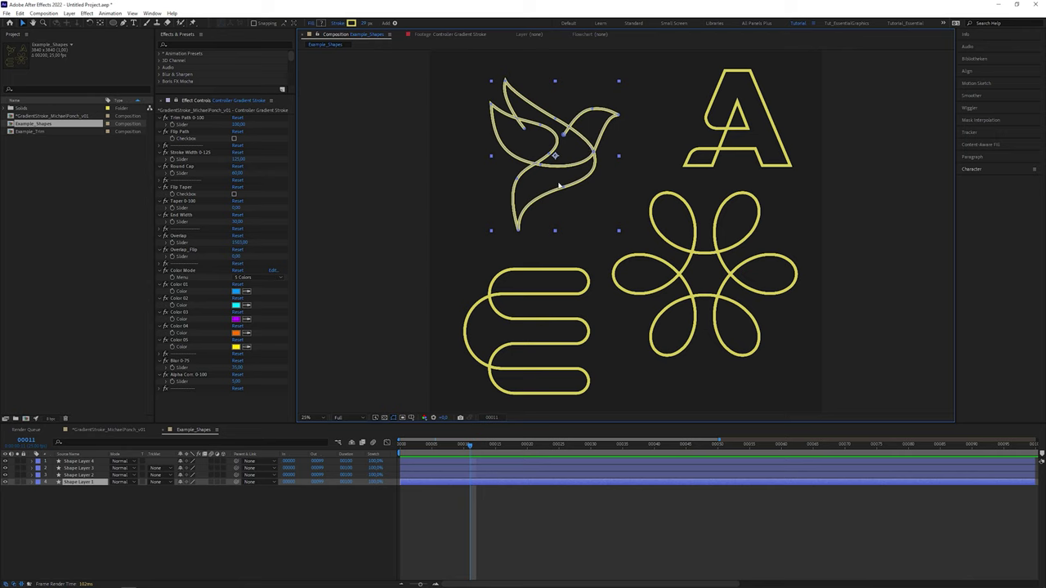
pyautogui.click(33, 483)
pyautogui.click(82, 504)
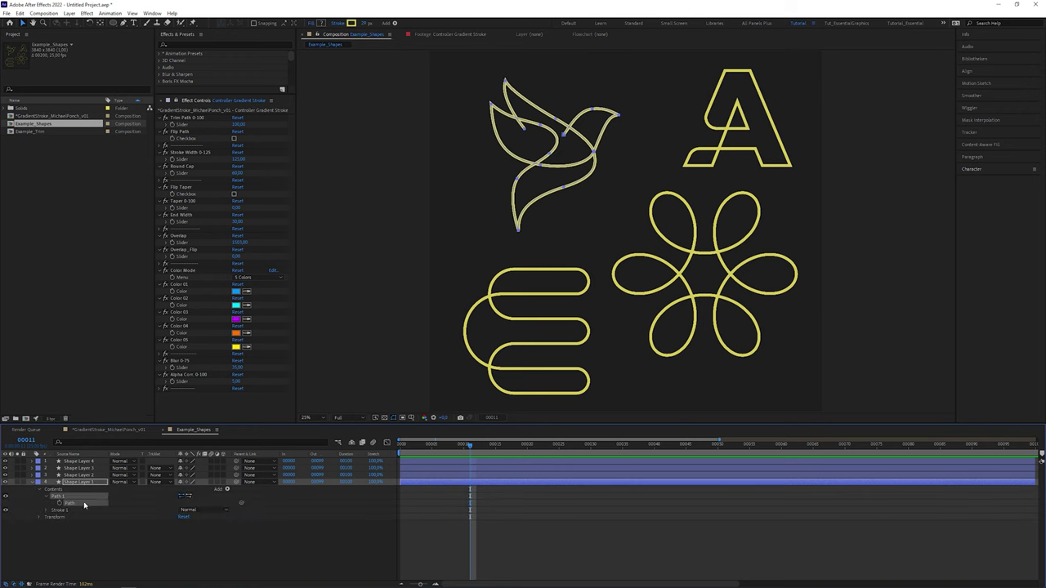
# - Replace the controller layer's Mask Path in the GradientStroke composition with the copied bird path
pyautogui.doubleClick(73, 117)
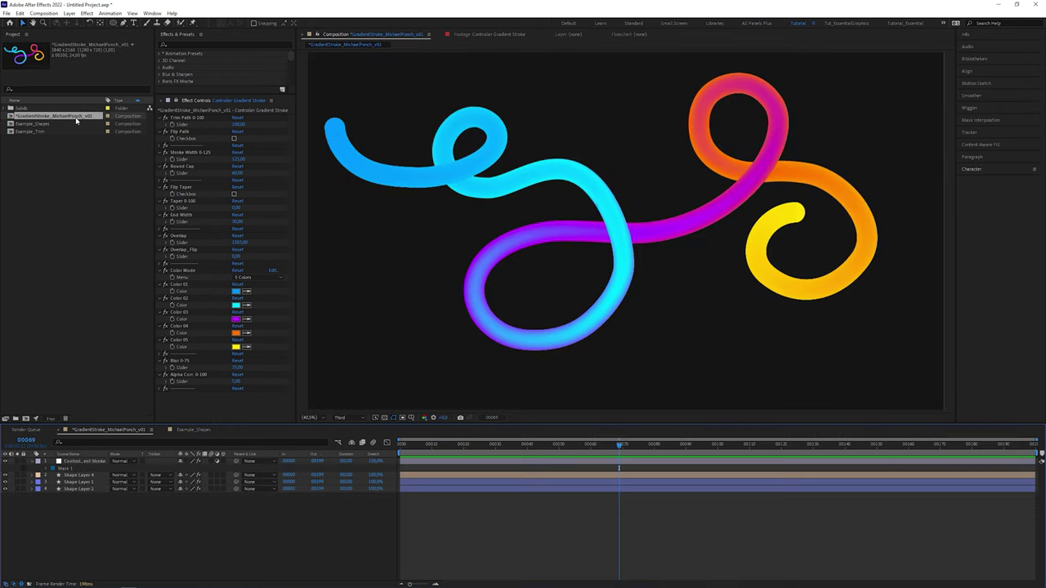
pyautogui.click(89, 469)
pyautogui.press('m')
pyautogui.click(94, 477)
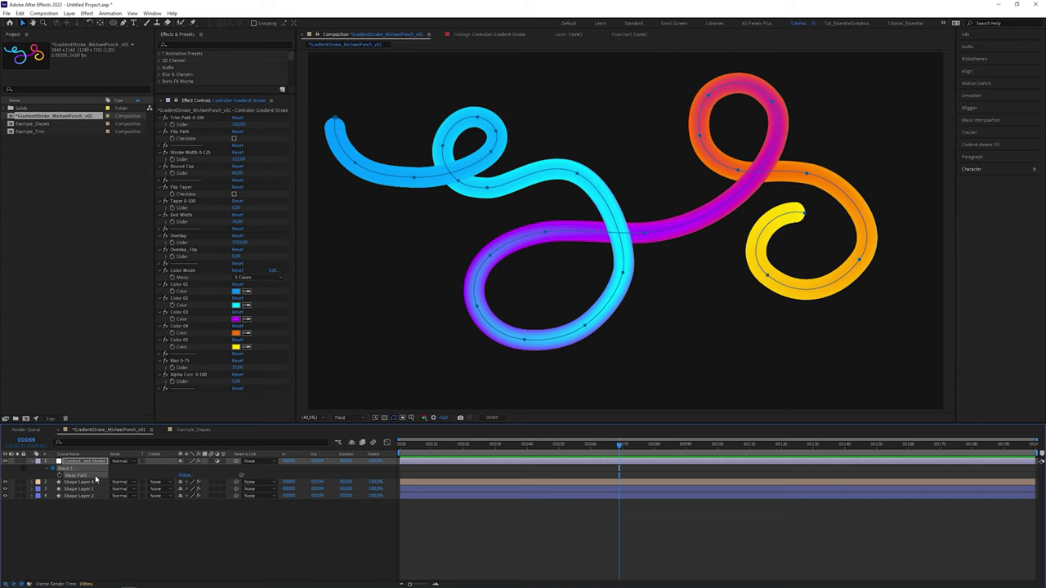
pyautogui.hotkey('ctrl', 'v')
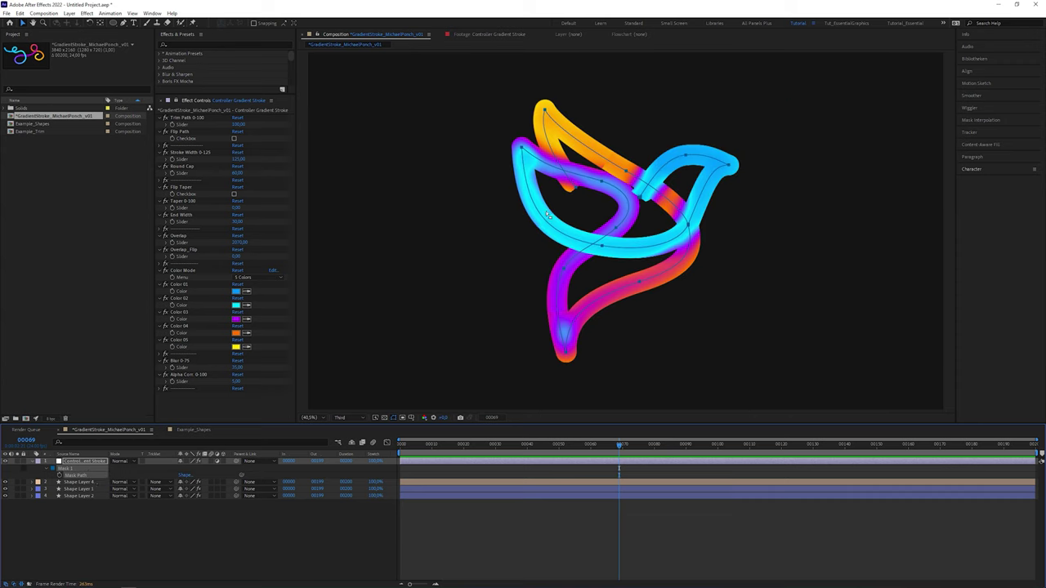
# - Set the bird's Stroke Width to 50 and Round Cap to 0, and inspect the stroke ends up close
pyautogui.moveTo(238, 159); pyautogui.dragTo(209, 162)
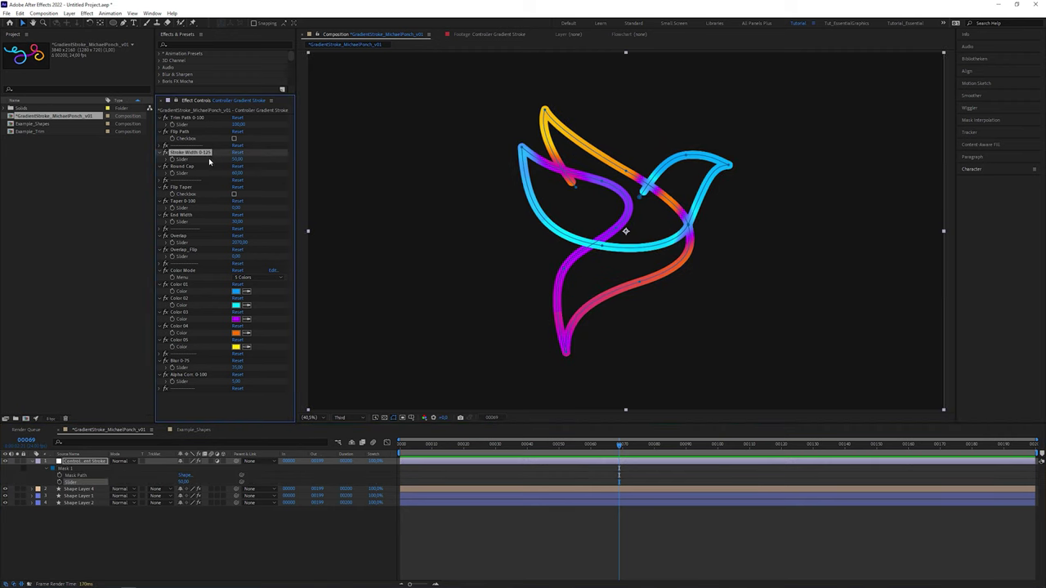
pyautogui.click(203, 174)
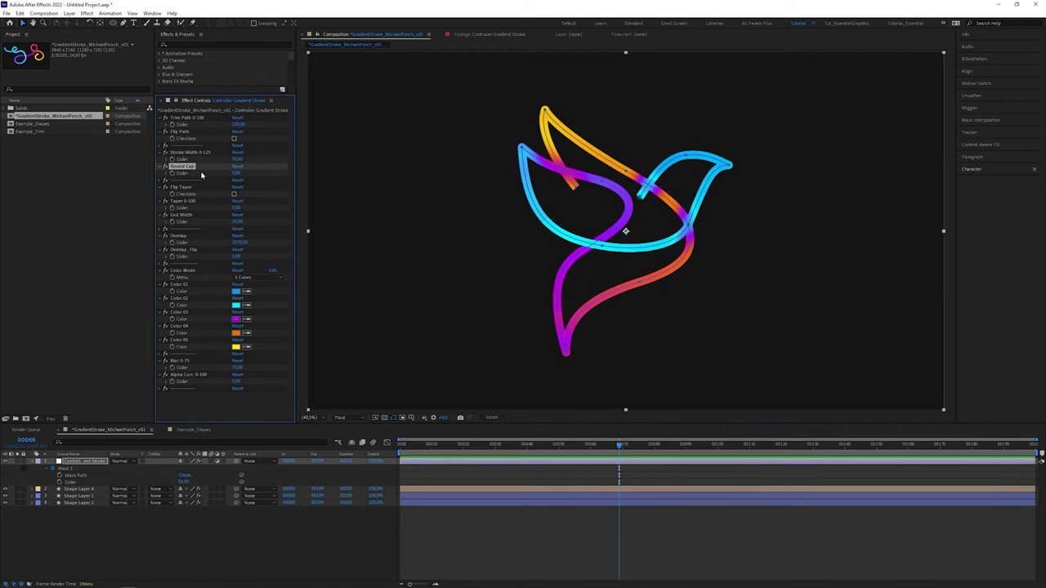
pyautogui.scroll(3, 605, 230)
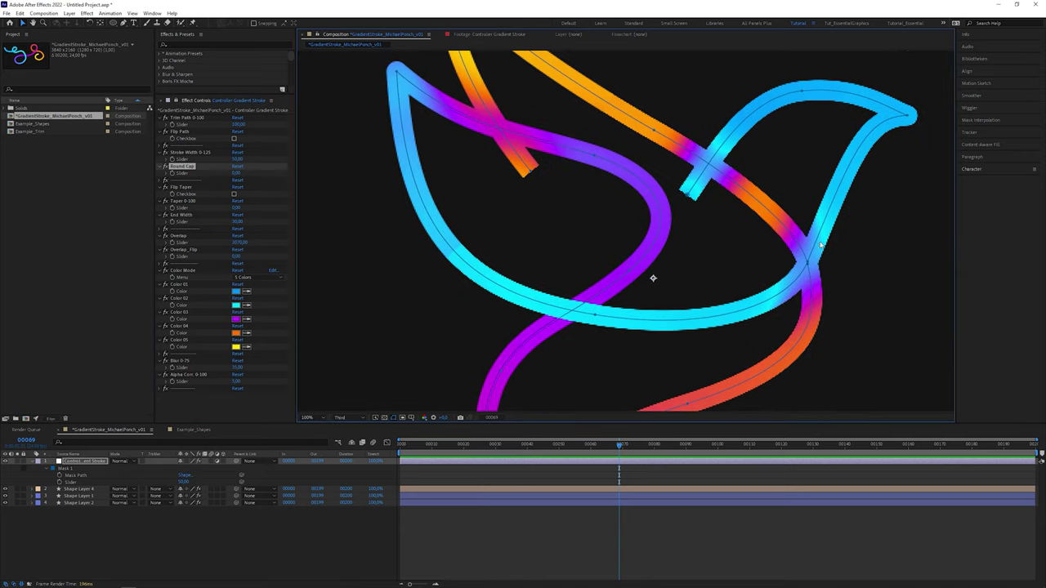
pyautogui.hotkey('shift', '/')
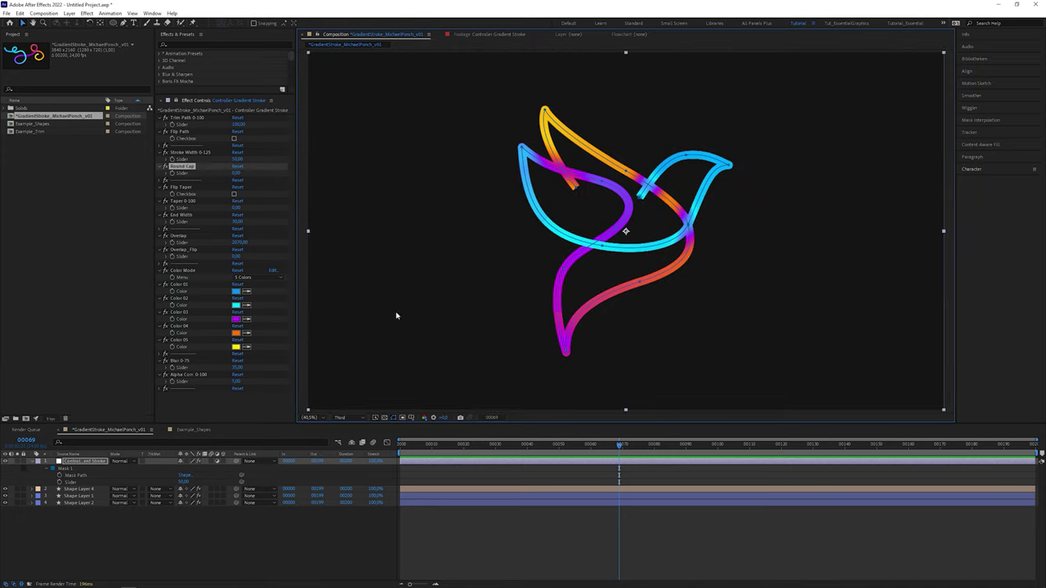
# - Solo Shape Layer 2, reduce the Overlap value to test the overlapping segments, and turn the solo off again
pyautogui.click(17, 503)
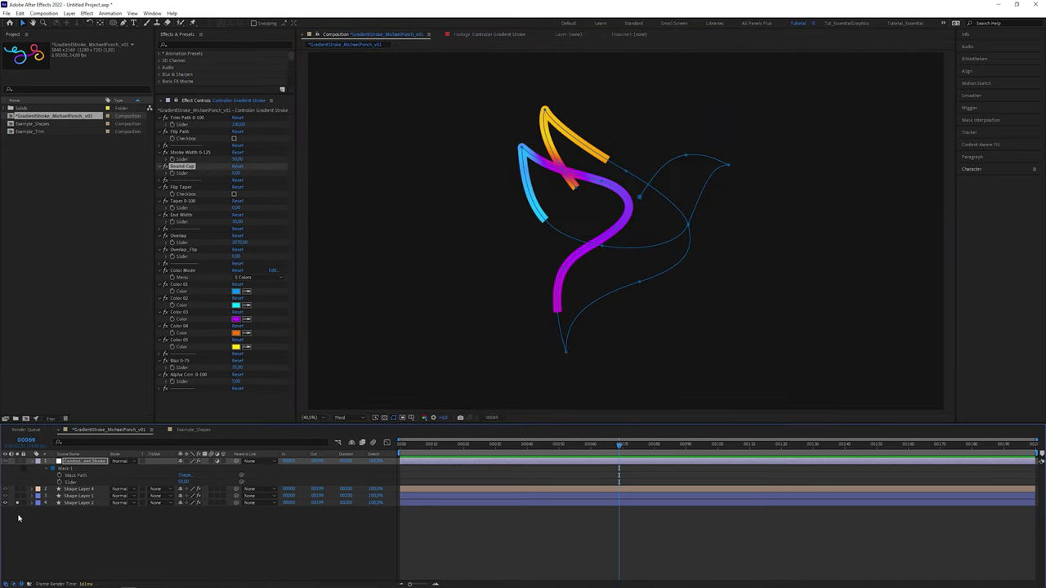
pyautogui.click(393, 417)
pyautogui.click(393, 417)
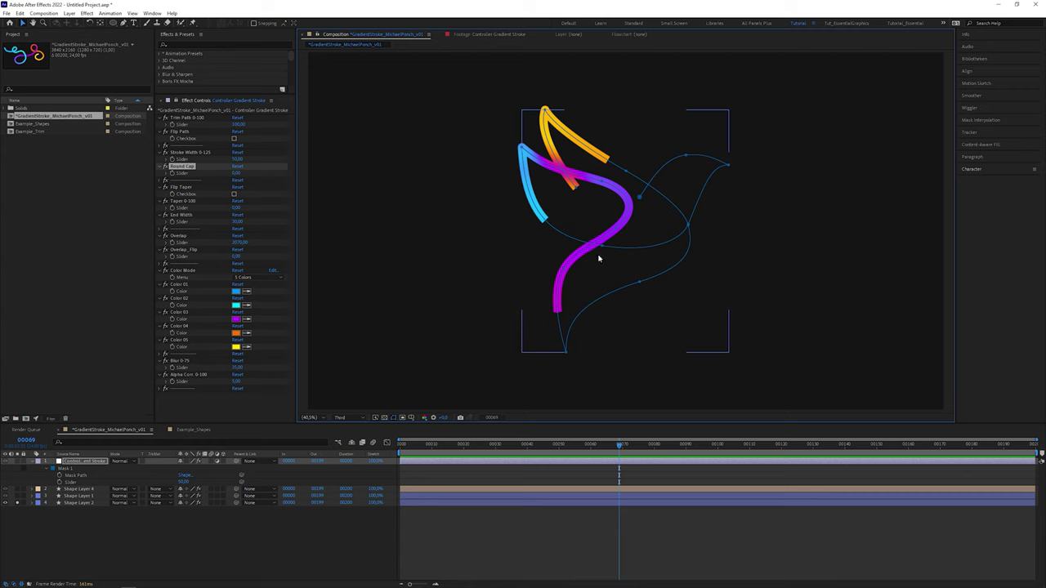
pyautogui.click(323, 236)
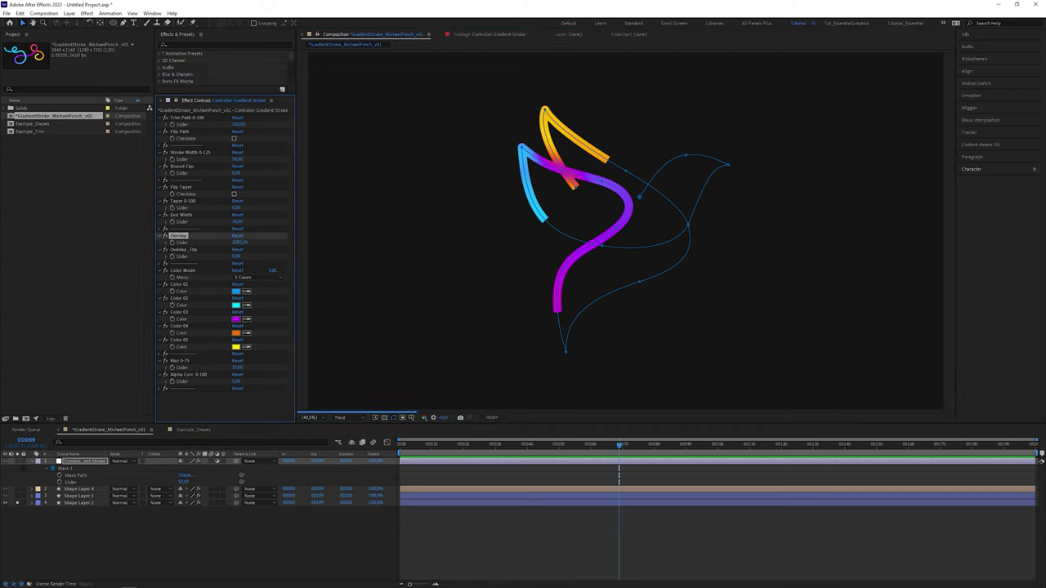
pyautogui.moveTo(240, 242)
pyautogui.mouseDown()
pyautogui.moveTo(175, 250)
pyautogui.moveTo(205, 243)
pyautogui.mouseUp()
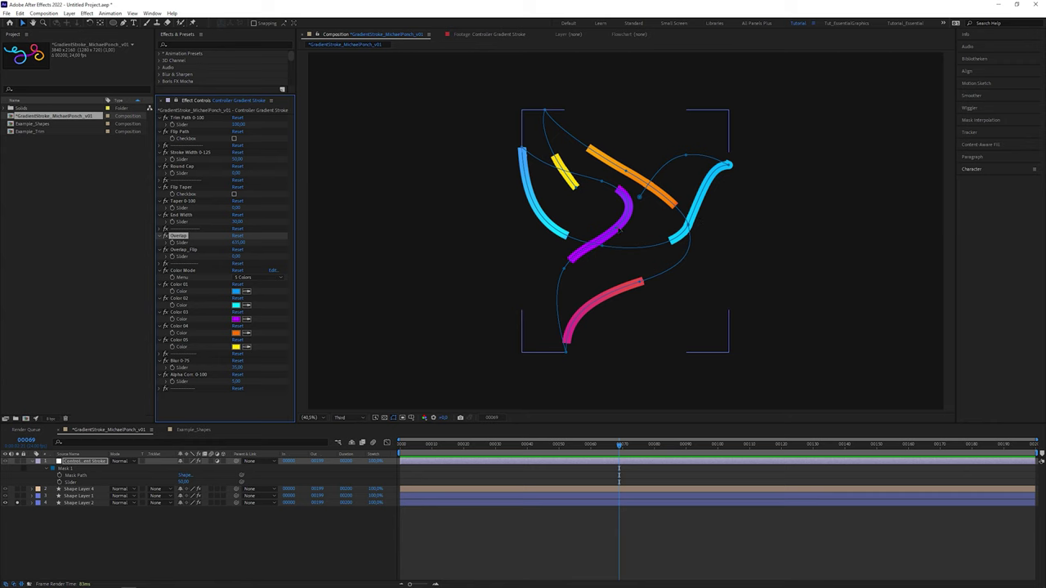
pyautogui.click(16, 502)
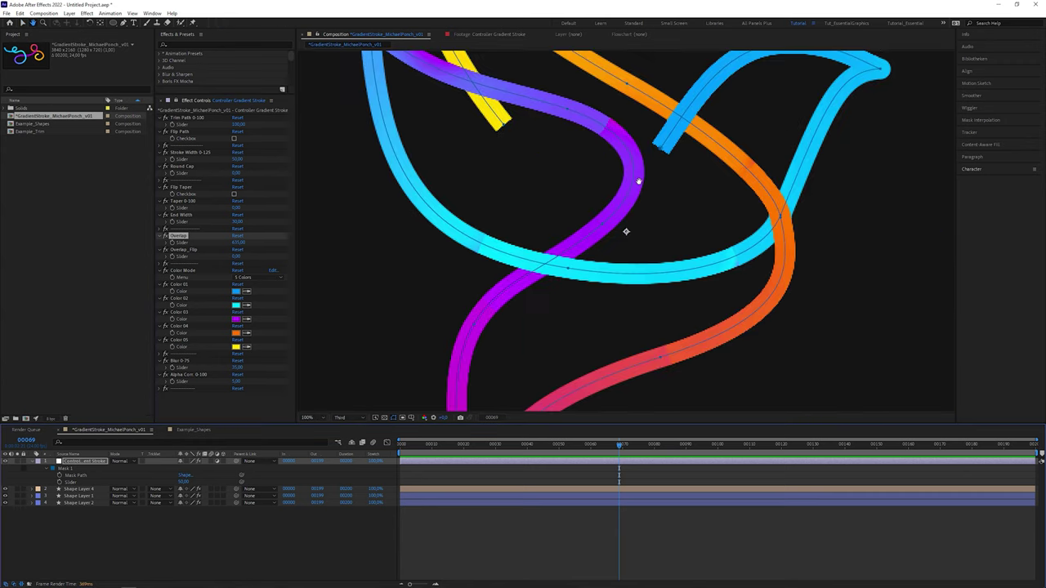
# - Try moving the mask vertex at the tip of the bird's upper wing, and undo the change
pyautogui.scroll(4, 635, 180)
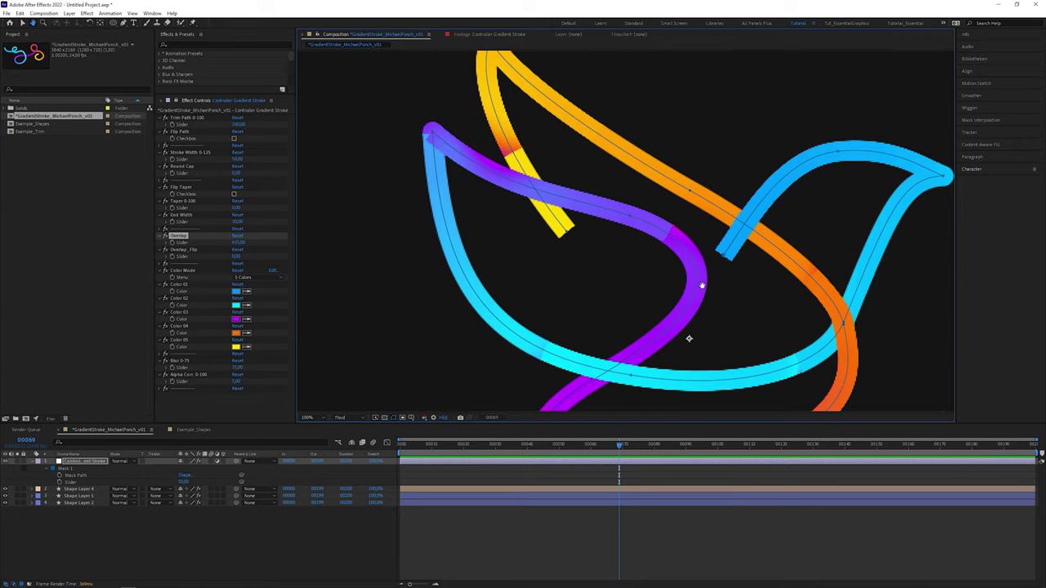
pyautogui.press('v')
pyautogui.moveTo(537, 129); pyautogui.dragTo(629, 232)
pyautogui.moveTo(580, 145); pyautogui.dragTo(575, 105)
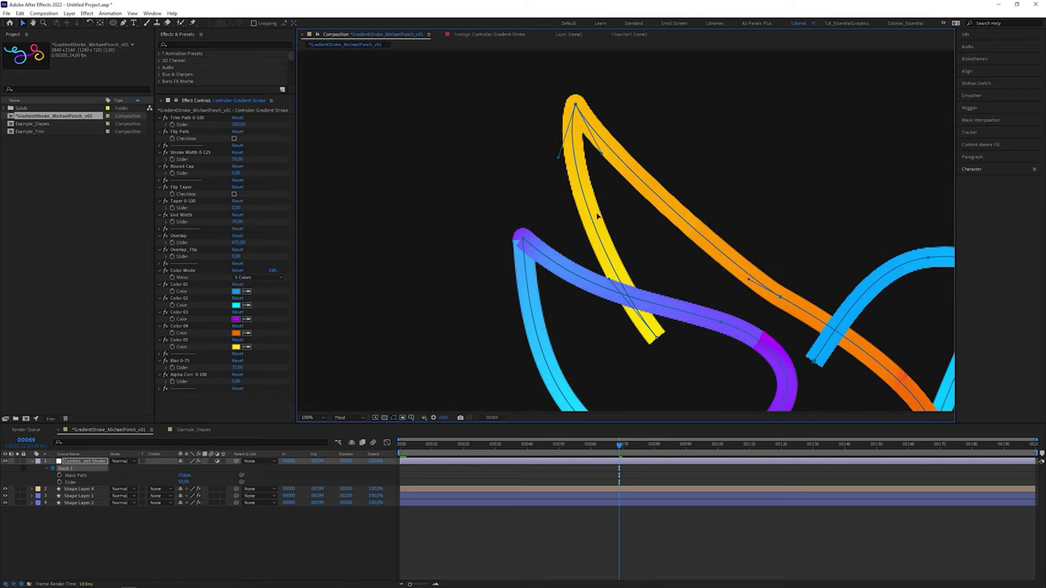
pyautogui.hotkey('ctrl', 'z')
pyautogui.hotkey('shift', '/')
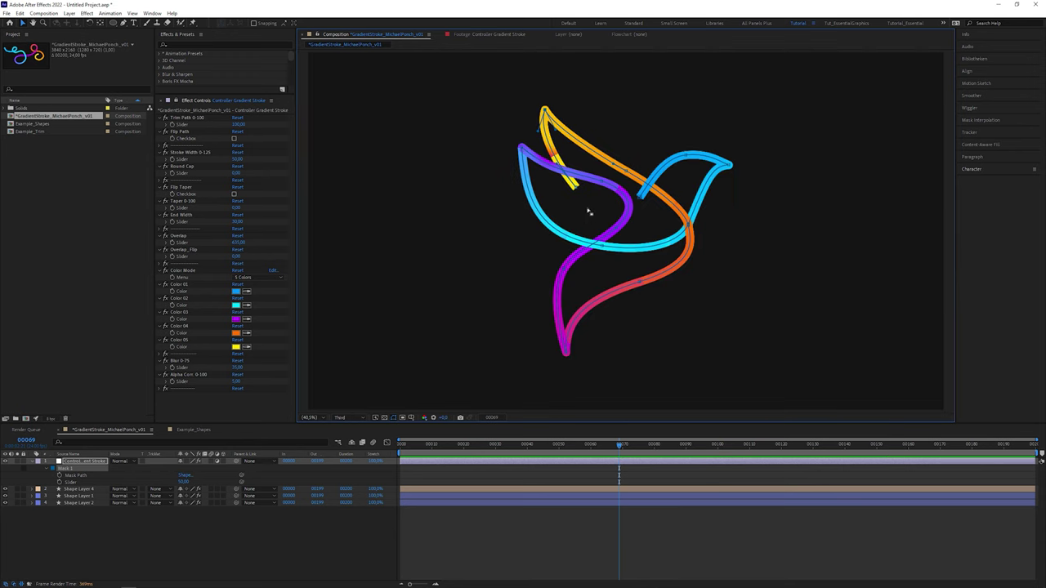
# - Adjust the Overlap to 1566 while isolating Shape Layer 2, and restore the full stroke view
pyautogui.click(17, 503)
pyautogui.moveTo(238, 242)
pyautogui.mouseDown()
pyautogui.moveTo(295, 237)
pyautogui.moveTo(639, 263)
pyautogui.mouseUp()
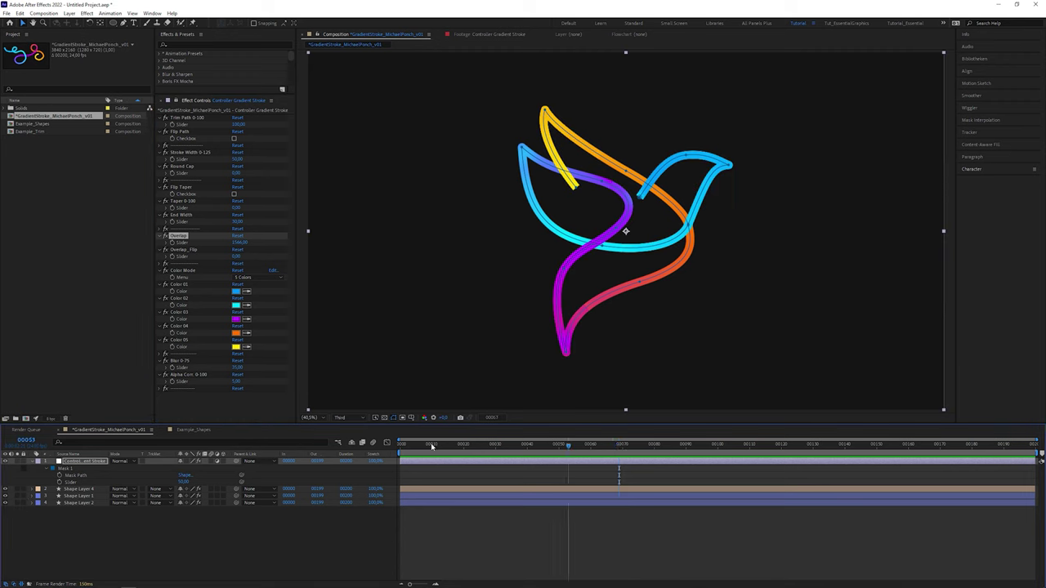
# - Keyframe Trim Path from 0 at frame 0 to 100 at frame 100, and preview the bird drawing on
pyautogui.click(239, 128)
pyautogui.write('0')
pyautogui.press('Return')
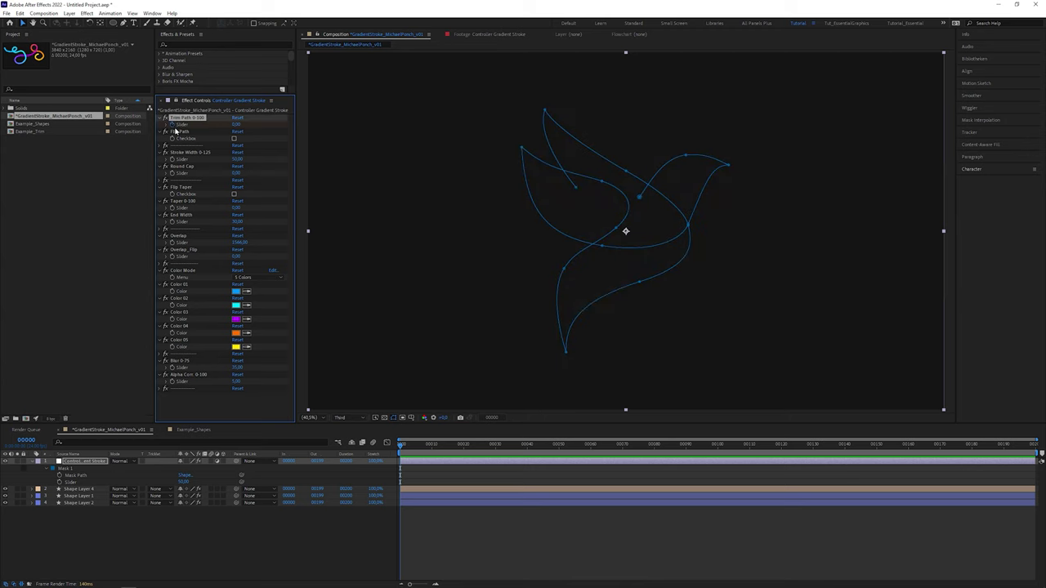
pyautogui.moveTo(703, 447); pyautogui.dragTo(719, 450)
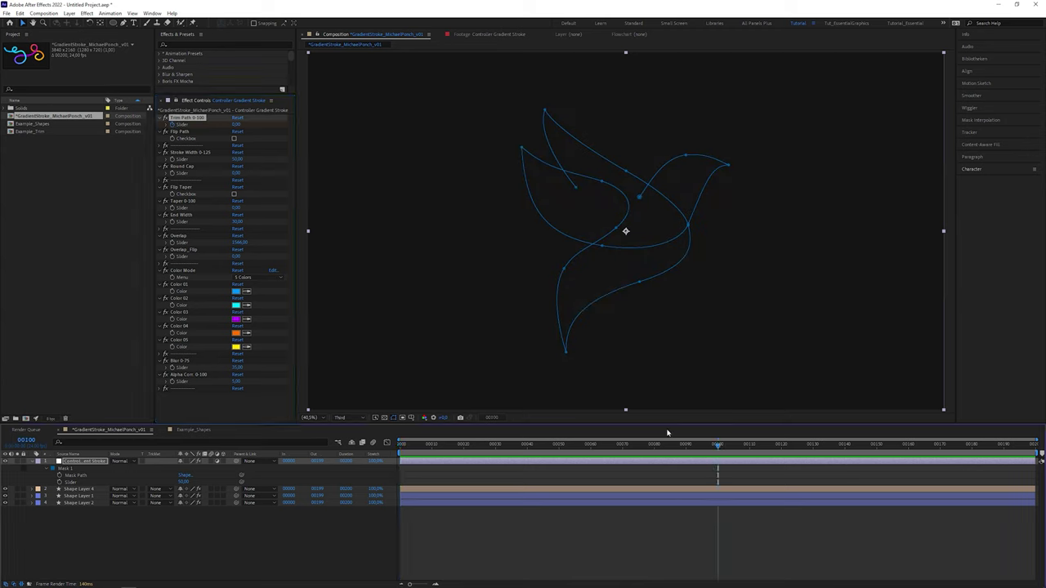
pyautogui.click(238, 125)
pyautogui.write('100')
pyautogui.click(266, 133)
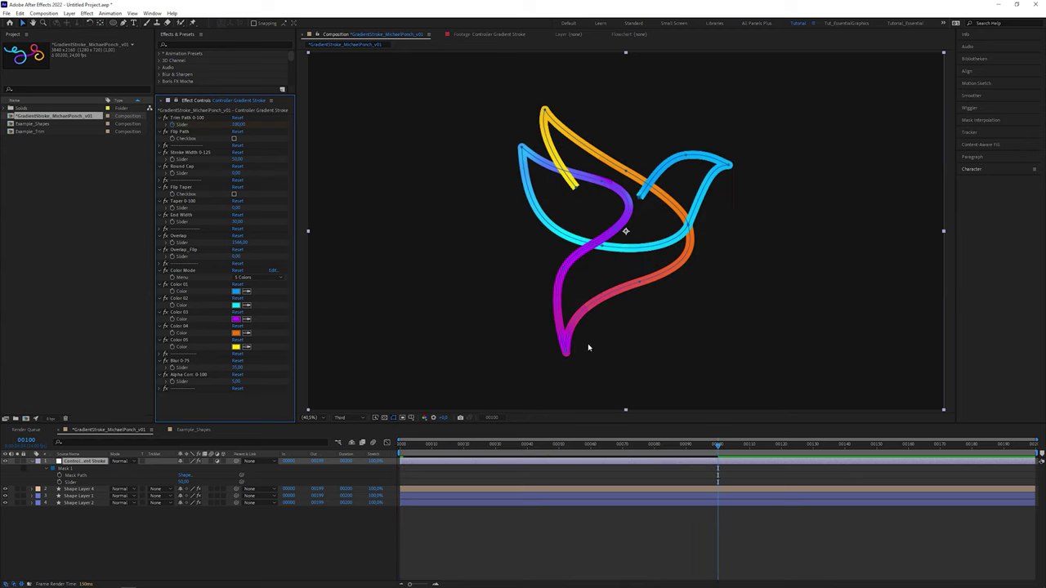
pyautogui.moveTo(723, 455); pyautogui.dragTo(409, 458)
pyautogui.press('space')
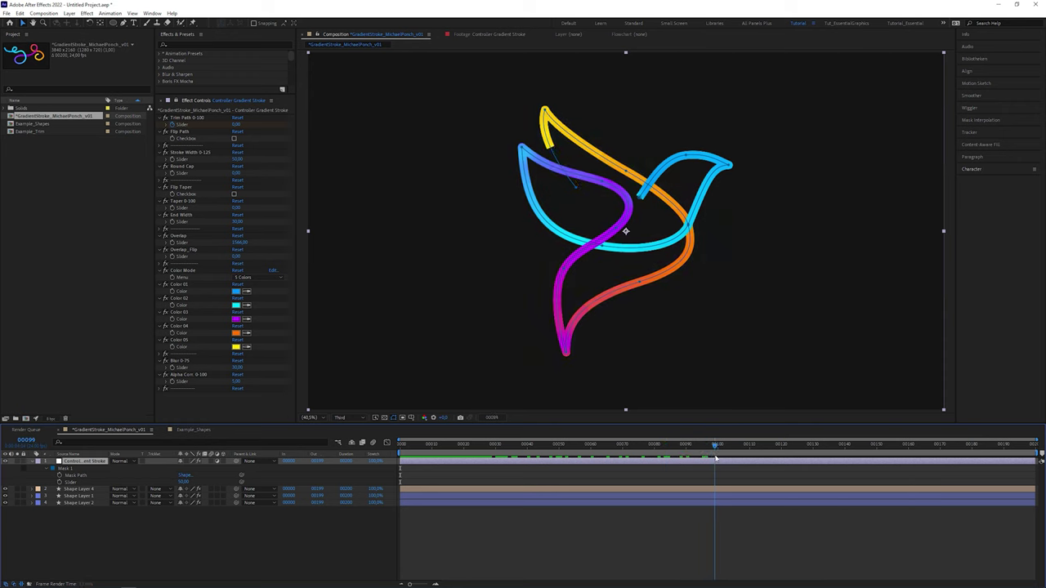
# - Add a Trim Path keyframe of 0 at frame 199, check the animation, and return to frame 100
pyautogui.moveTo(722, 449); pyautogui.dragTo(1032, 449)
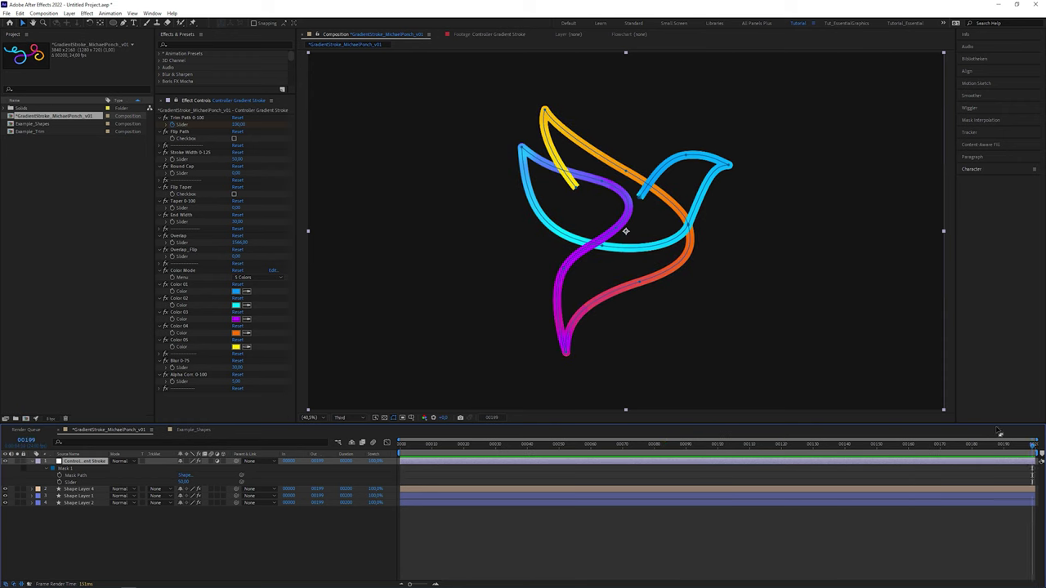
pyautogui.moveTo(237, 124); pyautogui.dragTo(202, 134)
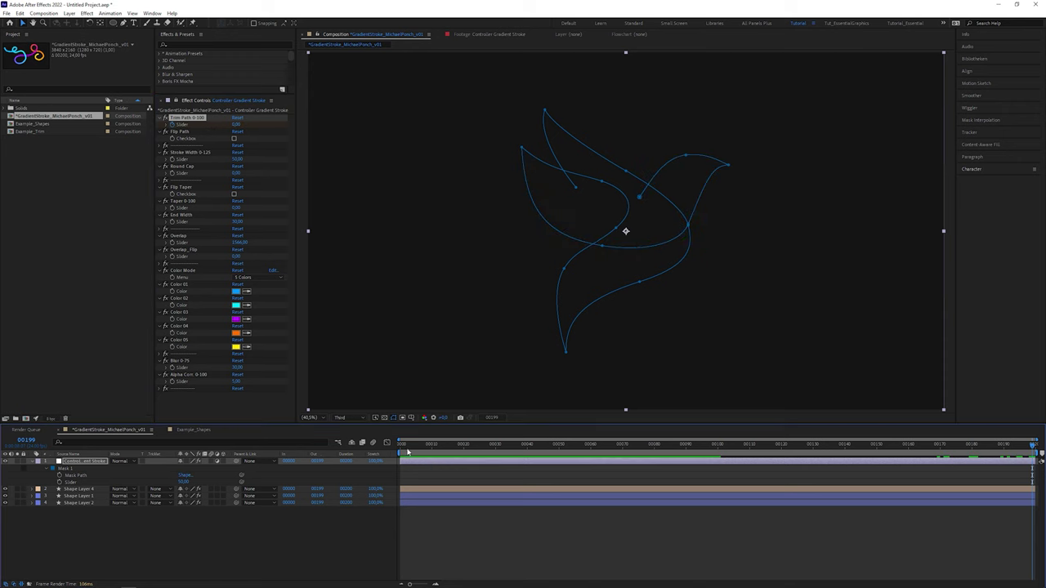
pyautogui.moveTo(408, 449)
pyautogui.mouseDown()
pyautogui.moveTo(568, 460)
pyautogui.moveTo(1016, 447)
pyautogui.moveTo(812, 462)
pyautogui.moveTo(719, 447)
pyautogui.moveTo(753, 450)
pyautogui.mouseUp()
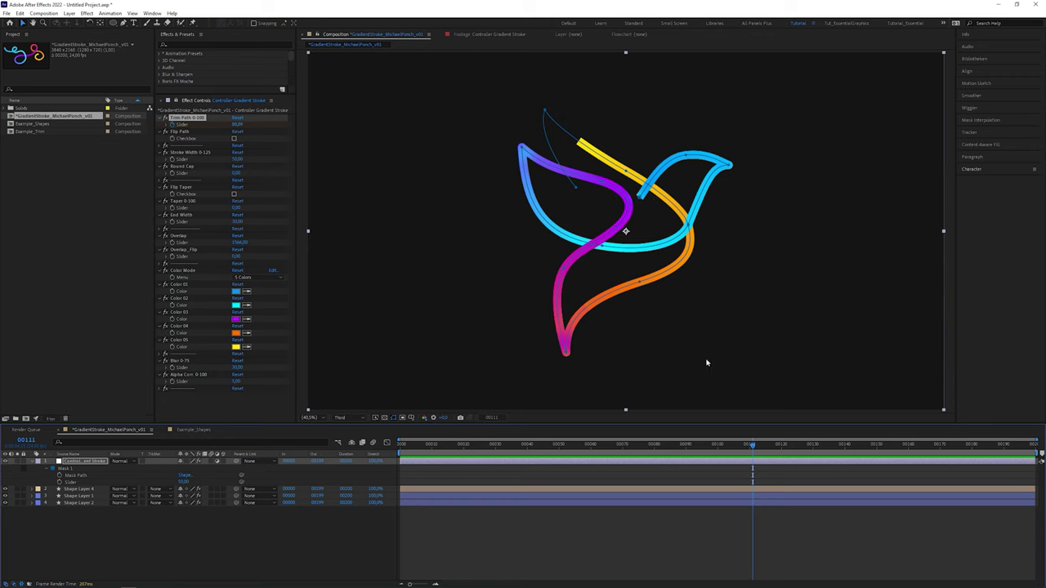
pyautogui.moveTo(755, 445); pyautogui.dragTo(718, 448)
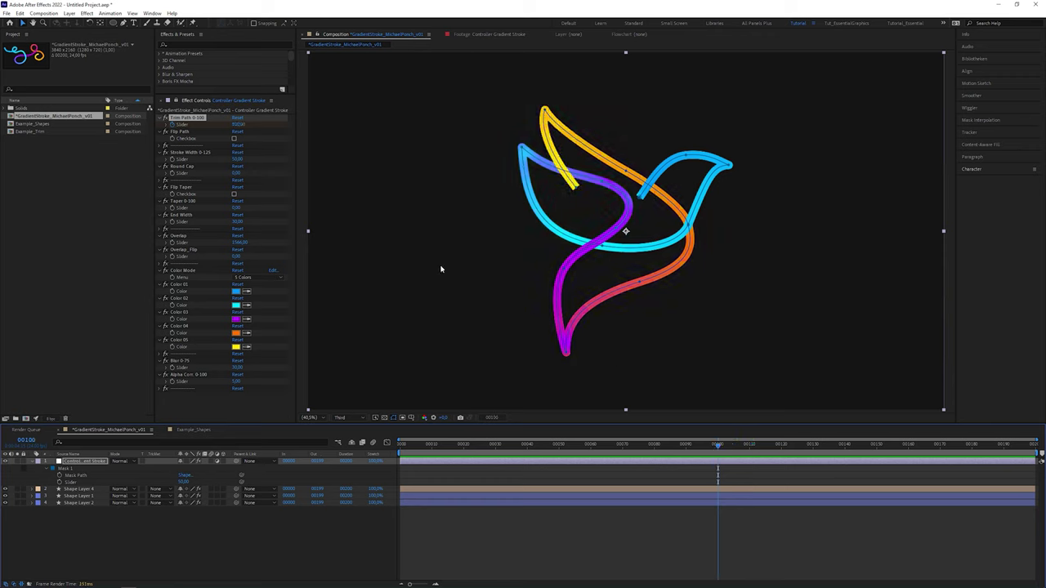
# - Point out the Flip Path, Flip Taper and Overlap_Flip controls, and enable Flip Path
pyautogui.click(185, 132)
pyautogui.click(189, 188)
pyautogui.click(196, 250)
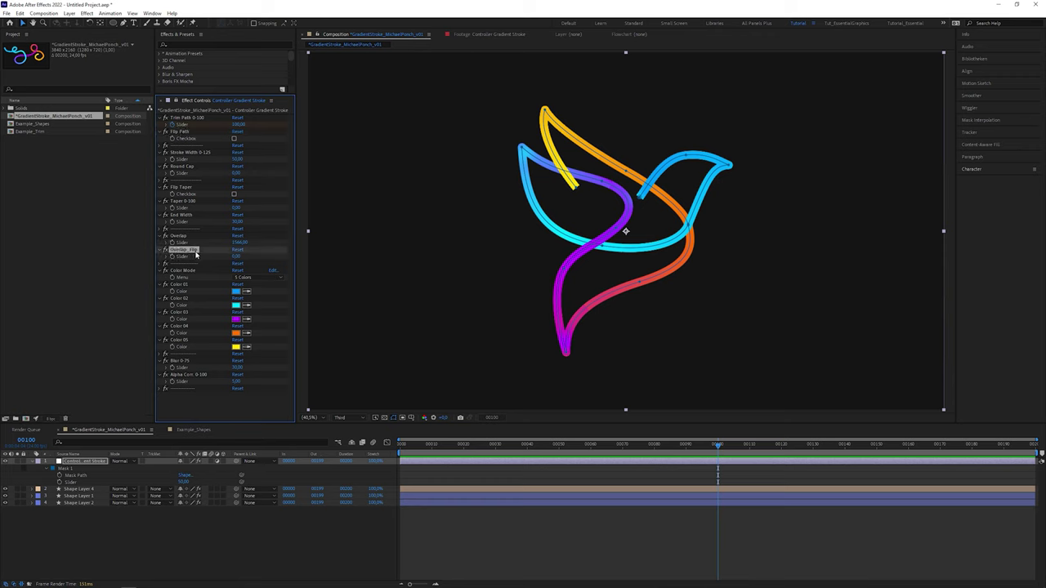
pyautogui.click(186, 133)
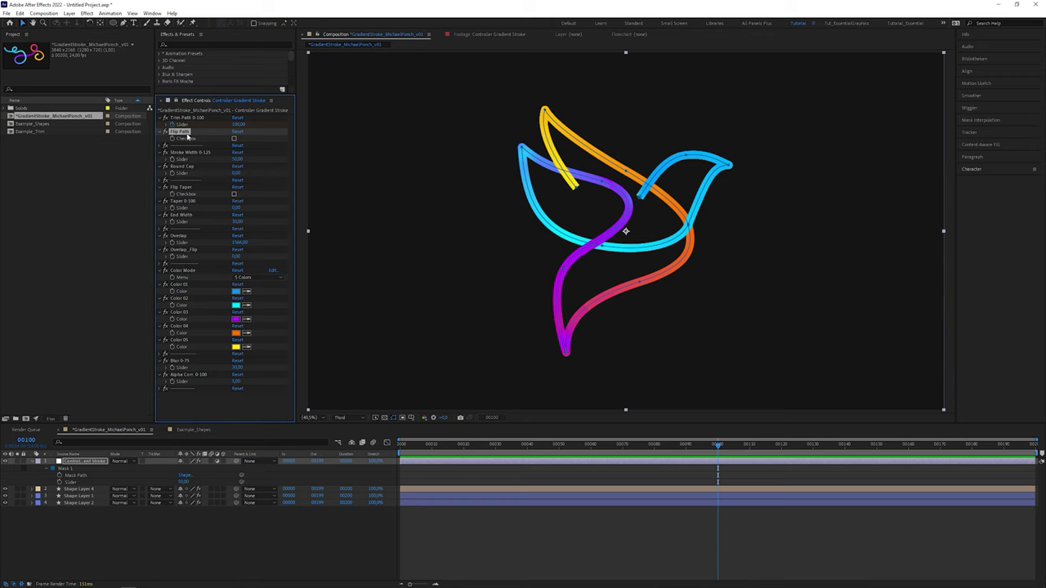
pyautogui.click(233, 138)
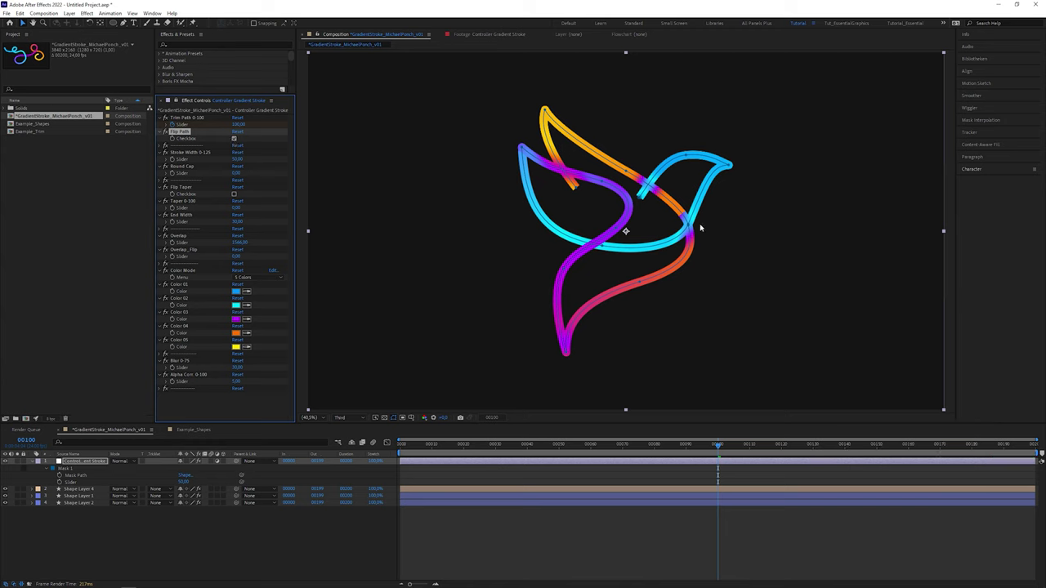
# - Solo Shape Layer 2 and raise Overlap_Flip to about 495 for the flipped path
pyautogui.click(17, 504)
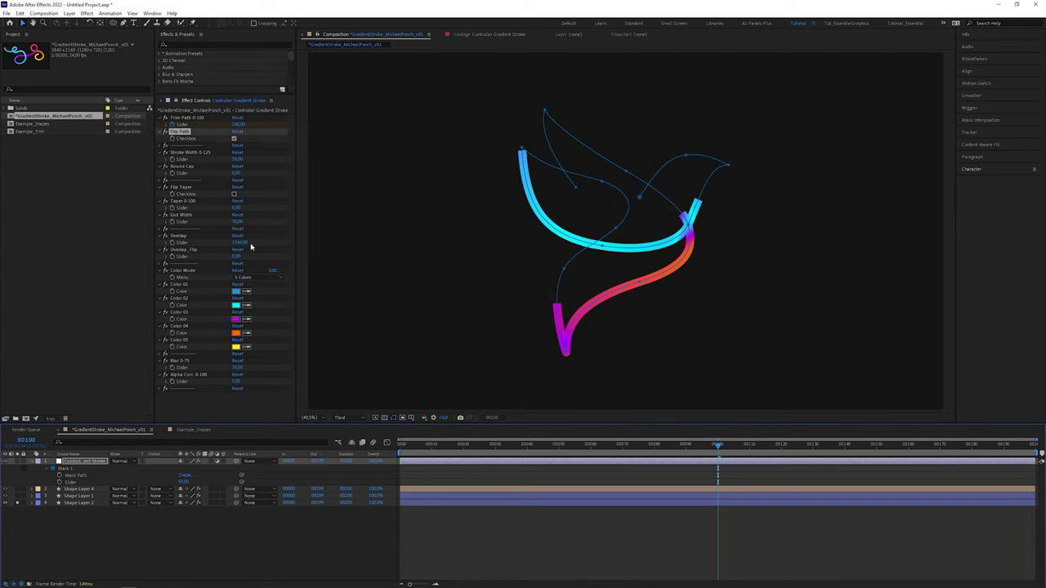
pyautogui.moveTo(237, 256)
pyautogui.mouseDown()
pyautogui.moveTo(397, 254)
pyautogui.moveTo(445, 265)
pyautogui.mouseUp()
# - Toggle Flip Path off and on to compare the overlap segments in both directions
pyautogui.click(233, 139)
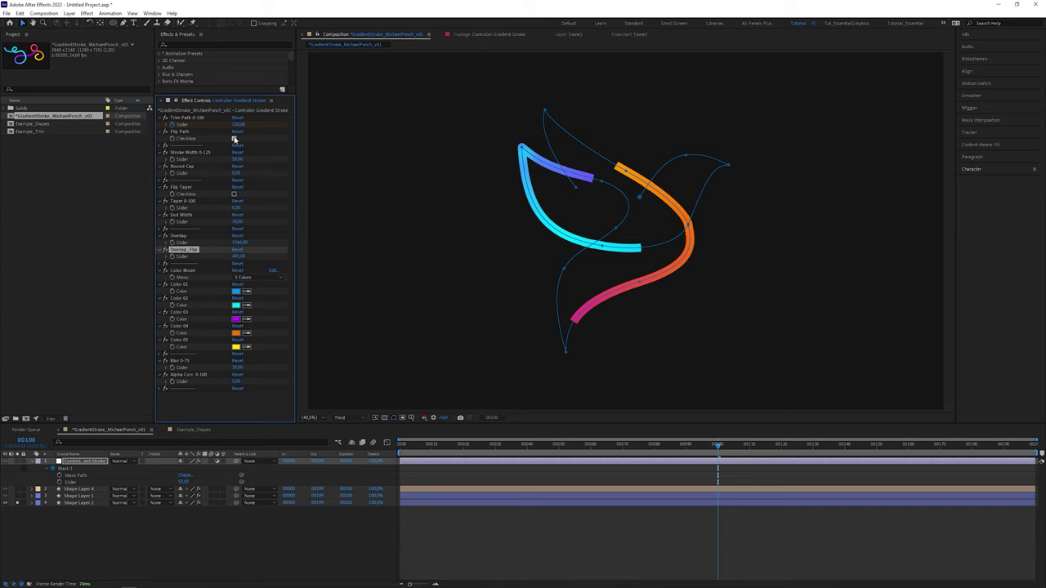
pyautogui.click(233, 139)
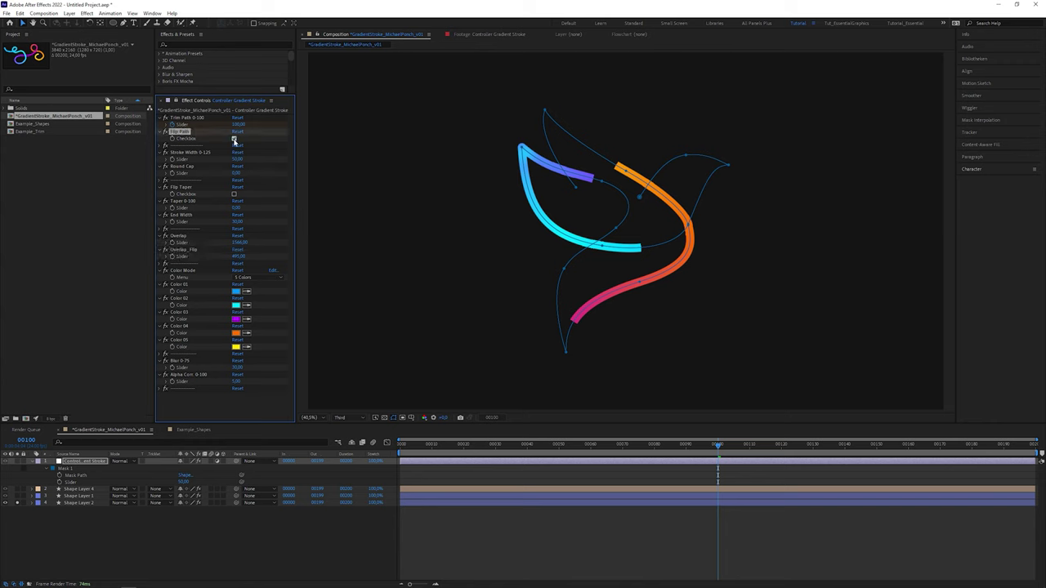
pyautogui.click(234, 138)
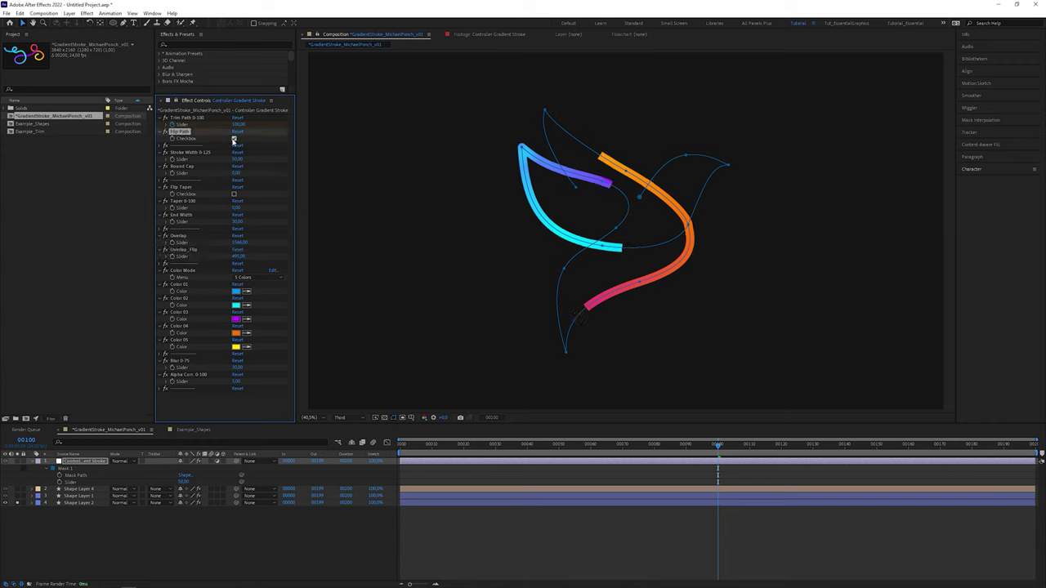
# - Unsolo Shape Layer 2 and keyframe Flip Path off at frame 99 and on at frame 100
pyautogui.click(234, 139)
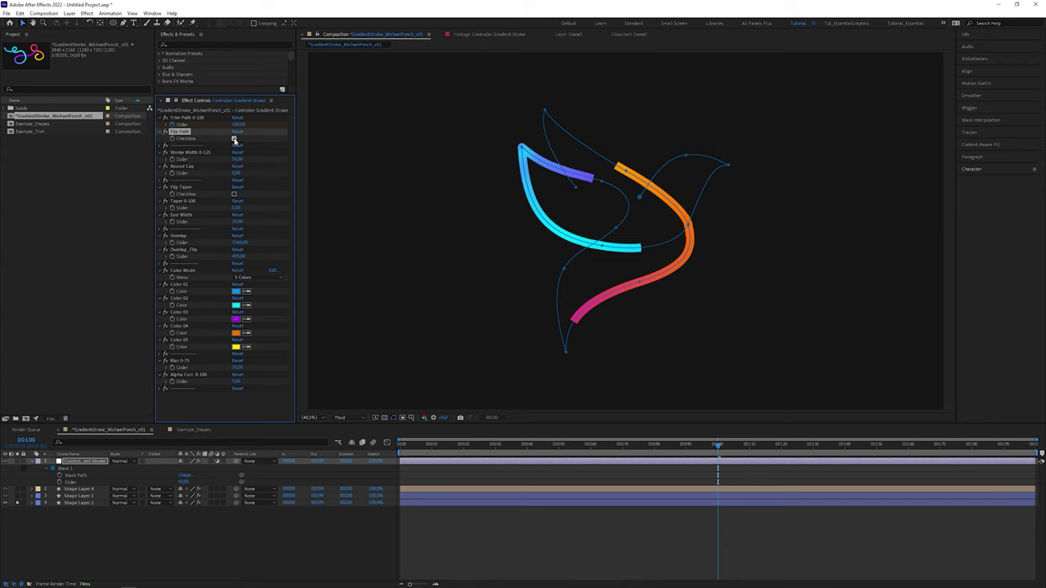
pyautogui.click(17, 502)
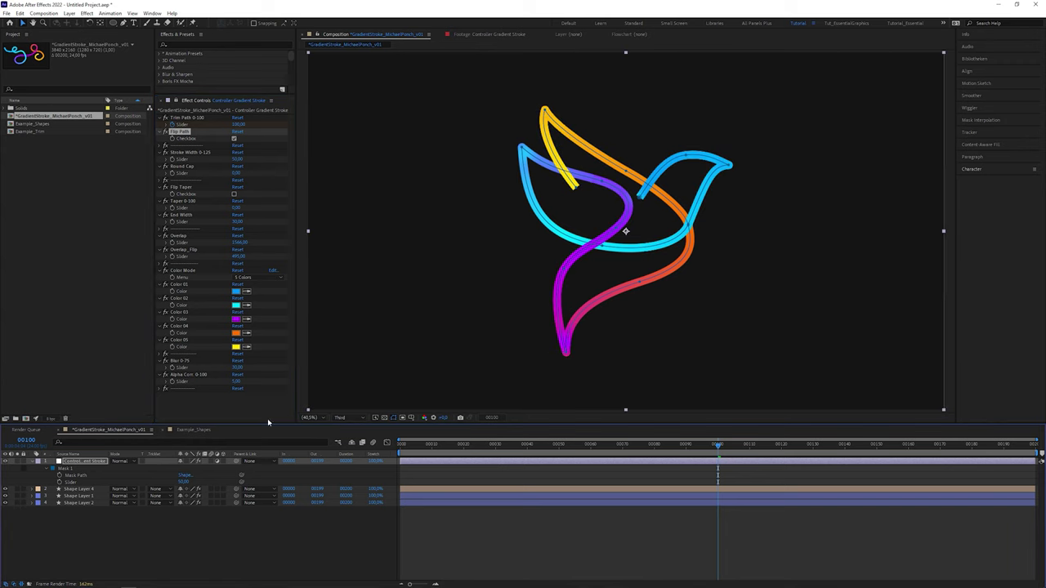
pyautogui.moveTo(718, 451); pyautogui.dragTo(691, 406)
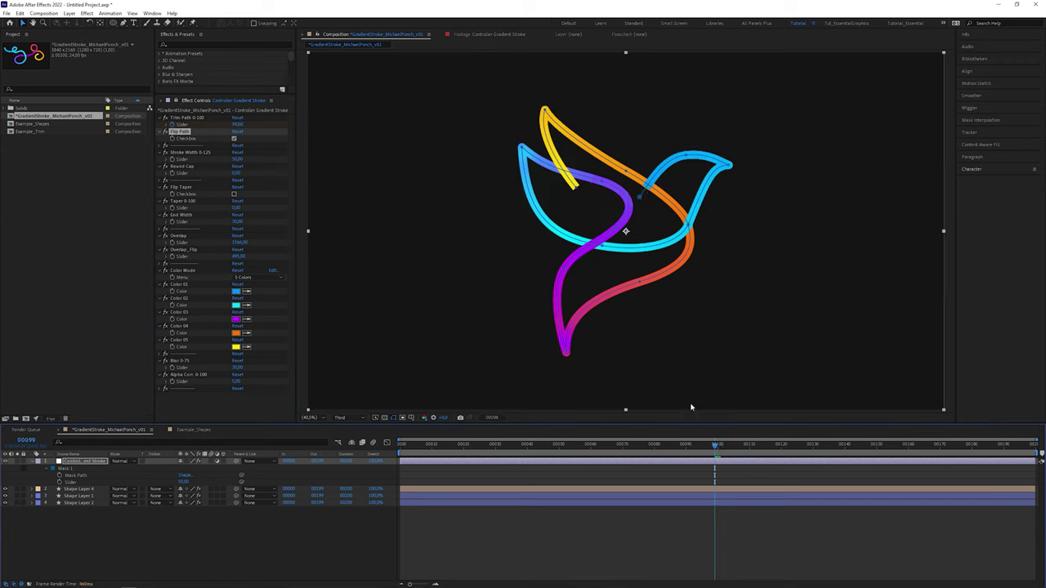
pyautogui.click(234, 139)
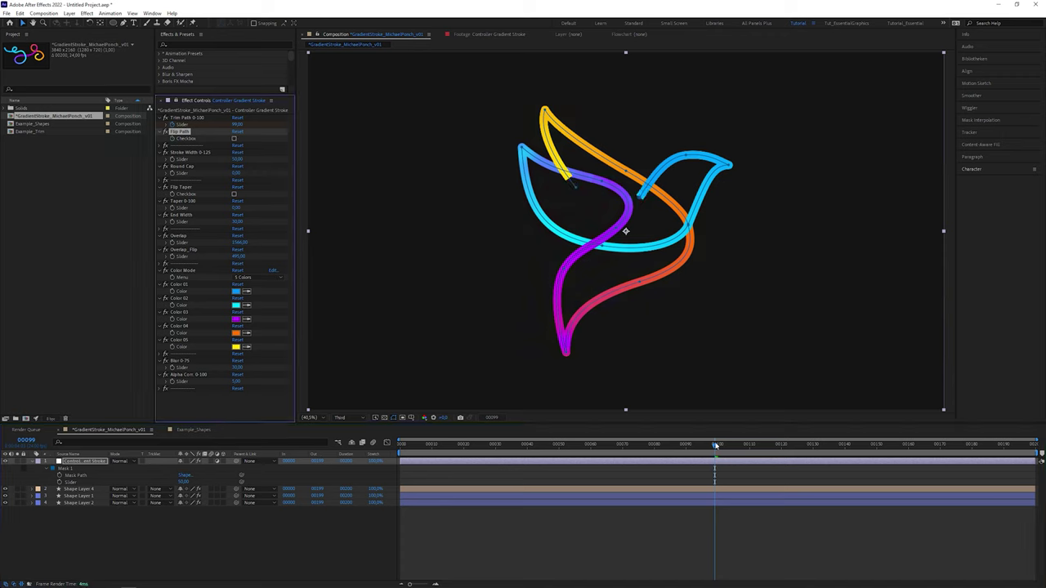
pyautogui.moveTo(715, 445); pyautogui.dragTo(717, 445)
# - Scrub through and play the animation to review how the bird path draws on and off
pyautogui.moveTo(401, 447)
pyautogui.mouseDown()
pyautogui.moveTo(726, 446)
pyautogui.moveTo(734, 456)
pyautogui.mouseUp()
pyautogui.click(641, 196)
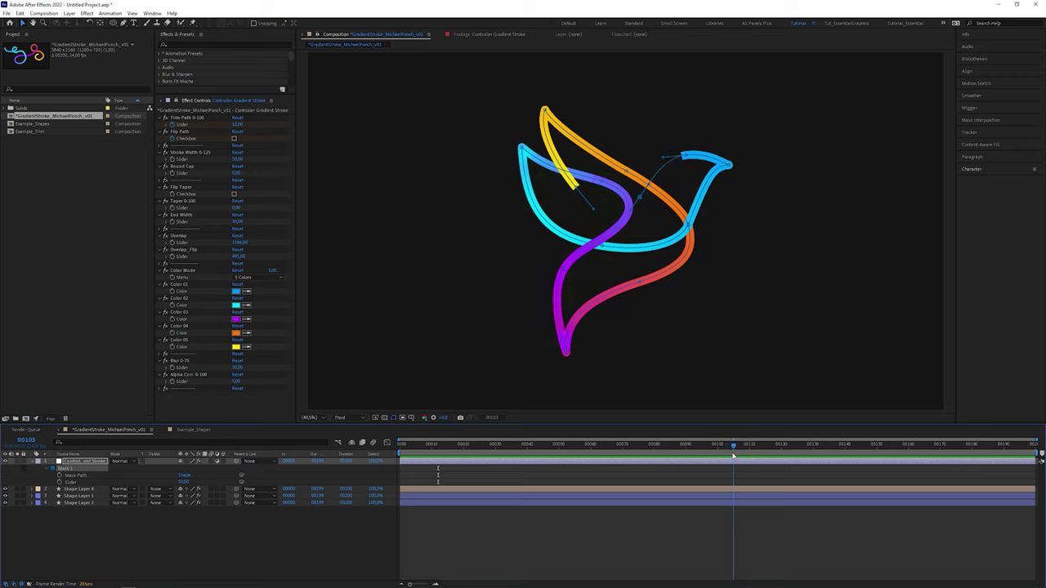
pyautogui.press('space')
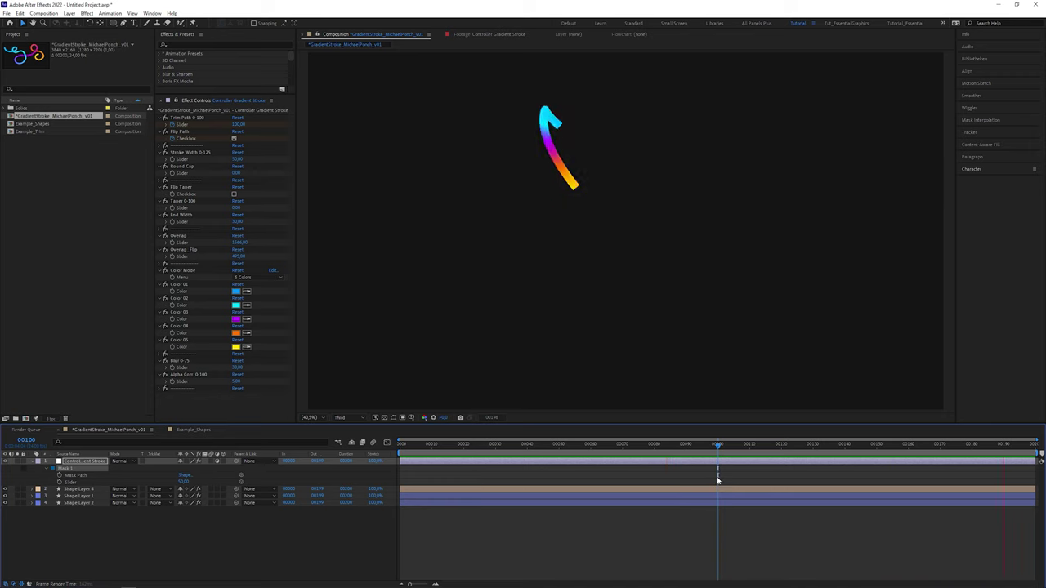
# - Open the Example_Trim composition and reveal Trim Paths 1 inside Shape Layer 1
pyautogui.doubleClick(60, 134)
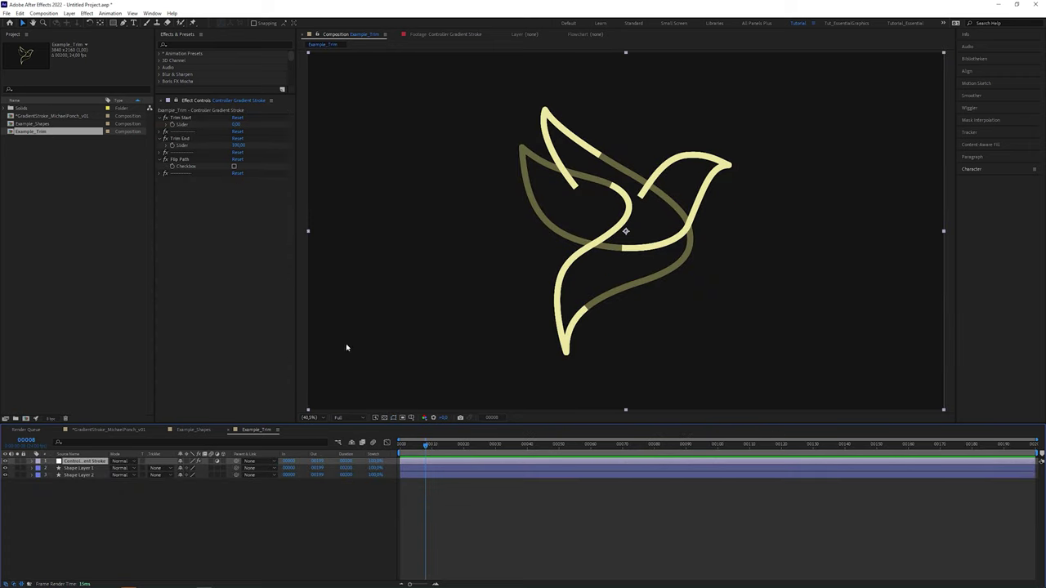
pyautogui.click(71, 476)
pyautogui.click(72, 468)
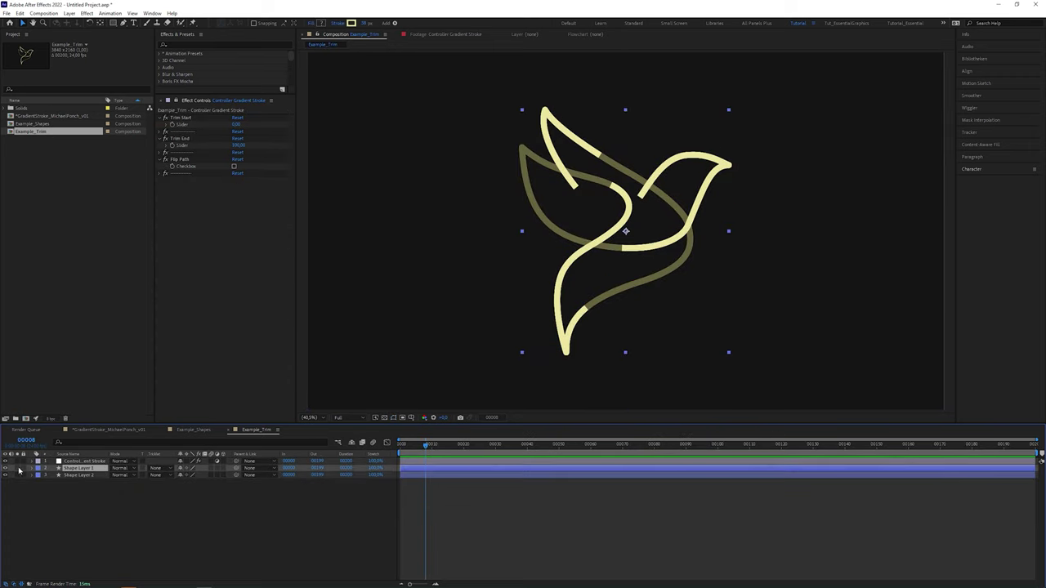
pyautogui.click(33, 469)
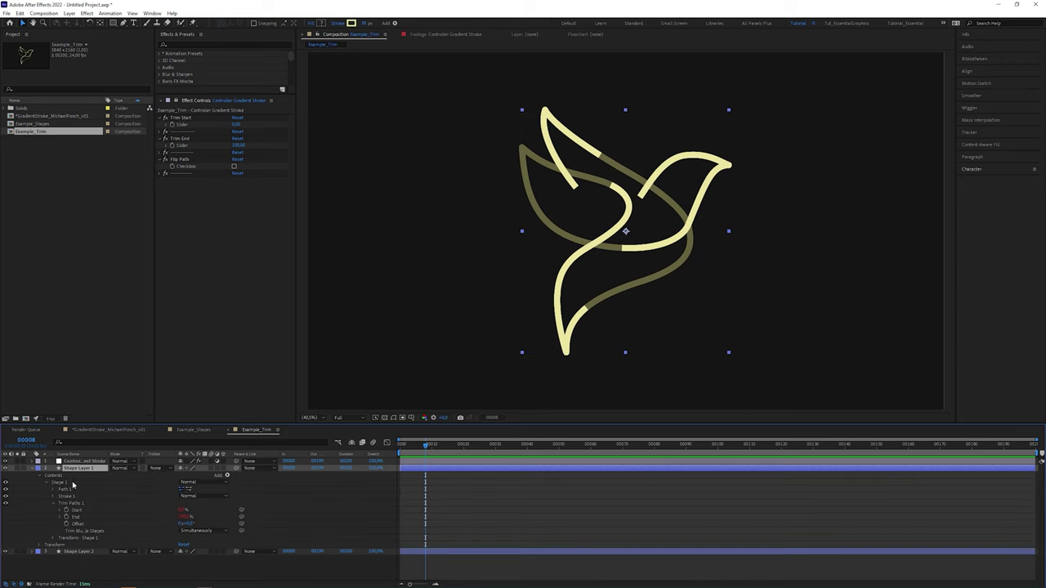
pyautogui.click(90, 504)
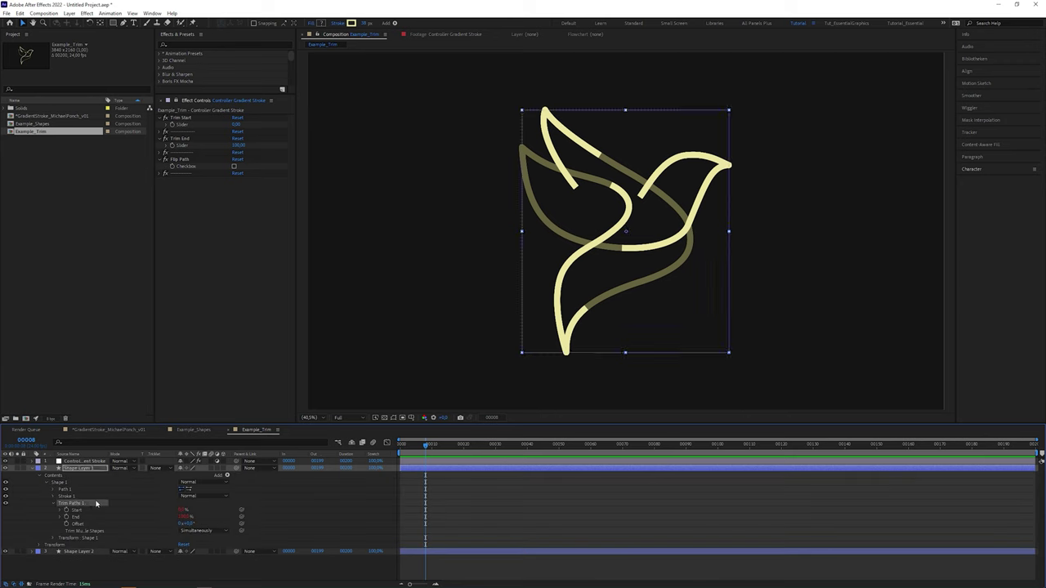
# - Demonstrate linking the End and Start of Trim Paths 1 to the Trim End and Trim Start sliders, and test Trim End
pyautogui.moveTo(241, 517); pyautogui.dragTo(201, 147)
pyautogui.moveTo(241, 510); pyautogui.dragTo(207, 127)
pyautogui.moveTo(234, 145)
pyautogui.mouseDown()
pyautogui.moveTo(201, 149)
pyautogui.moveTo(254, 151)
pyautogui.moveTo(240, 124)
pyautogui.moveTo(283, 128)
pyautogui.moveTo(246, 137)
pyautogui.moveTo(252, 154)
pyautogui.mouseUp()
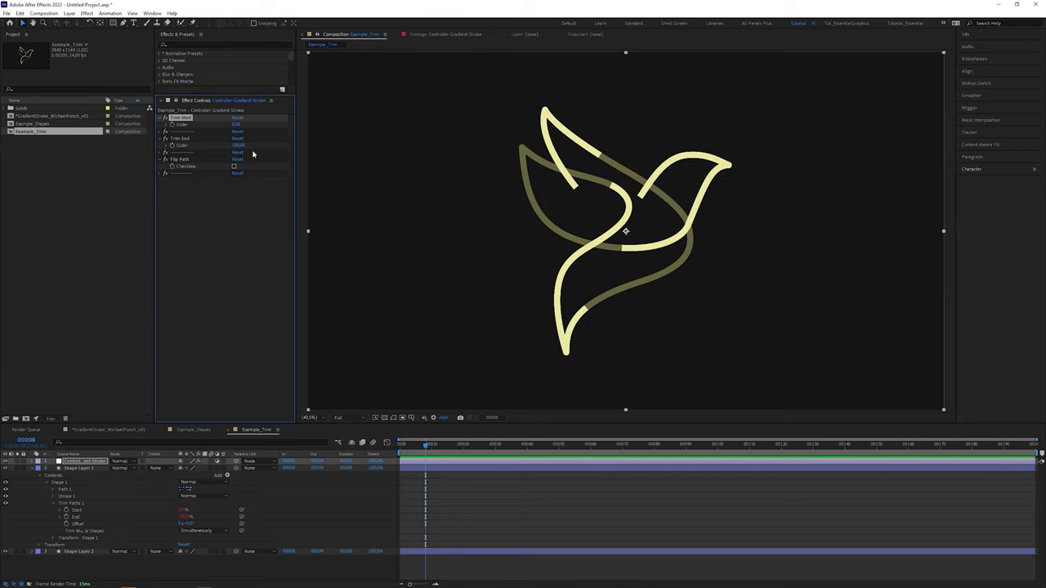
# - Toggle Flip Path in the trim example and vary Trim End to examine the trim direction
pyautogui.click(199, 162)
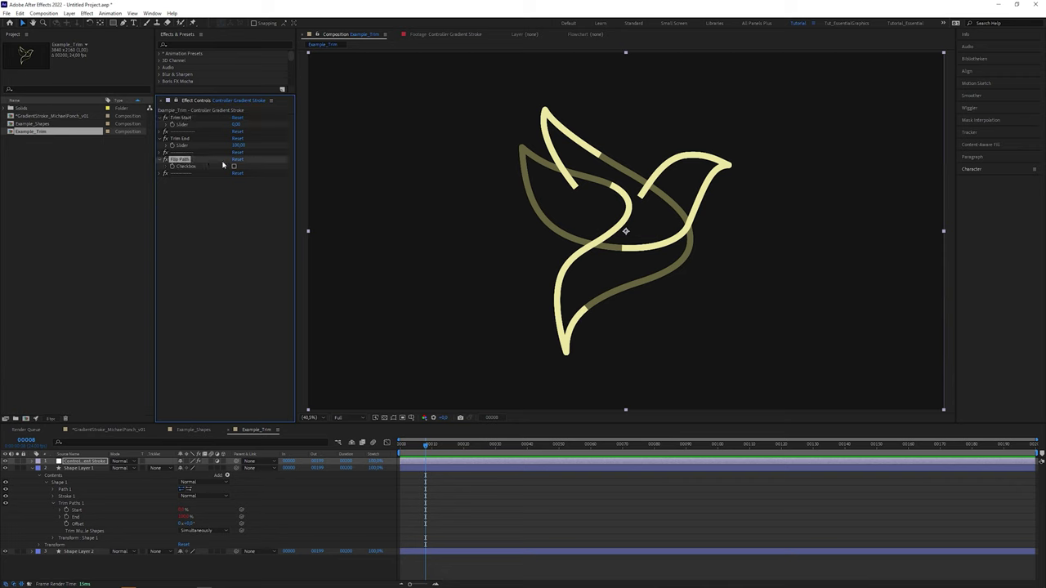
pyautogui.click(234, 167)
pyautogui.moveTo(238, 144)
pyautogui.mouseDown()
pyautogui.moveTo(215, 145)
pyautogui.moveTo(261, 145)
pyautogui.moveTo(247, 154)
pyautogui.mouseUp()
# - Return to the gradient stroke composition and point out the Flip Path, Overlap and Overlap_Flip controls
pyautogui.doubleClick(82, 117)
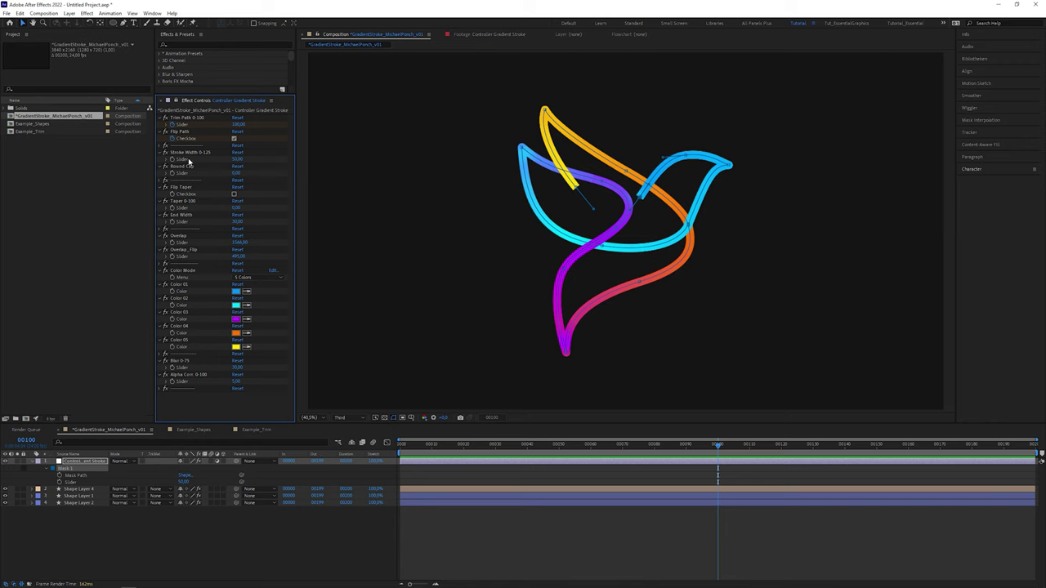
pyautogui.click(183, 132)
pyautogui.click(192, 237)
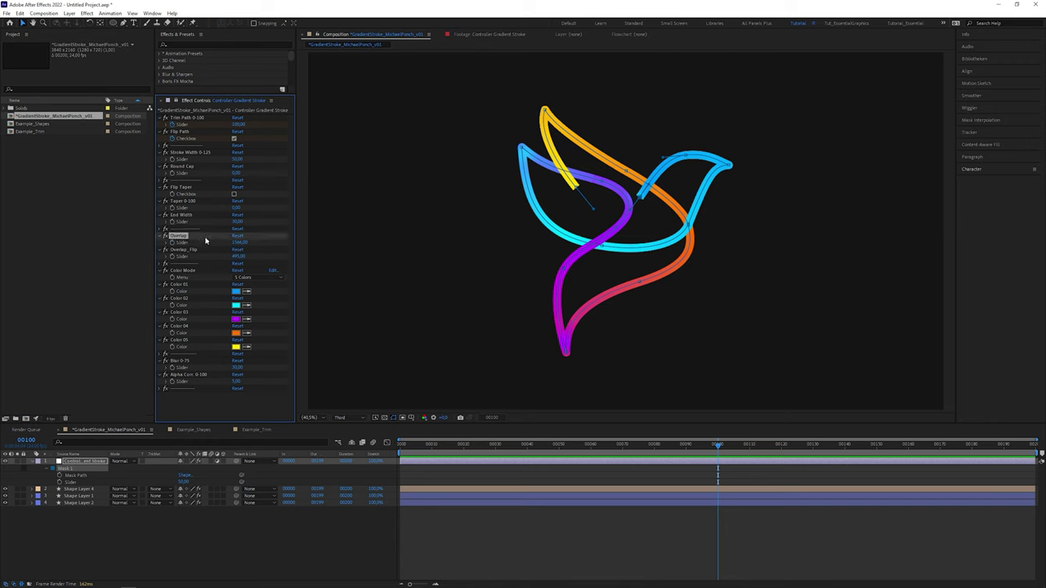
pyautogui.click(227, 248)
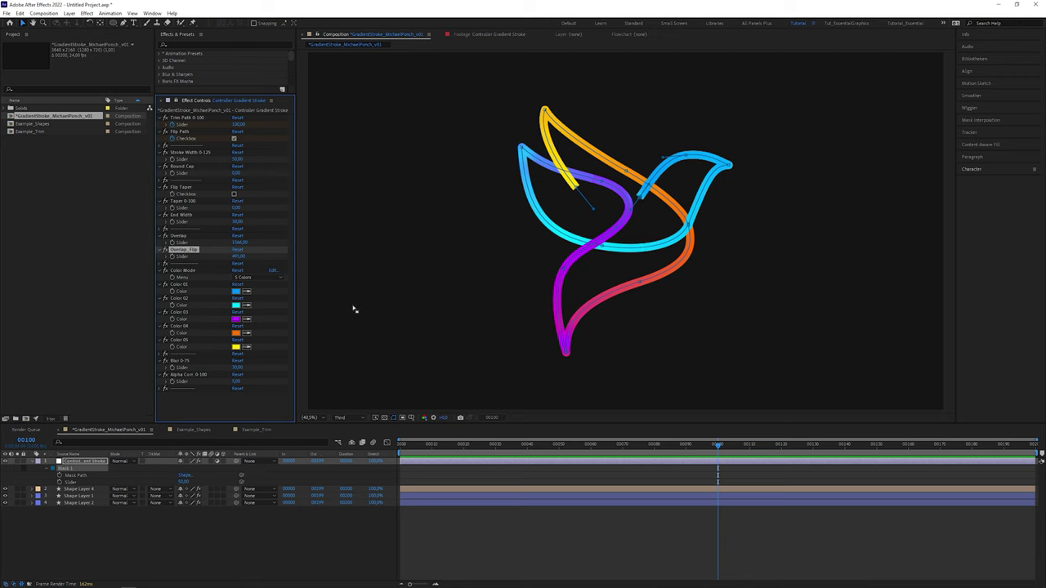
# - Move to frame 43 and raise the Stroke Width to about 145
pyautogui.moveTo(718, 445); pyautogui.dragTo(536, 447)
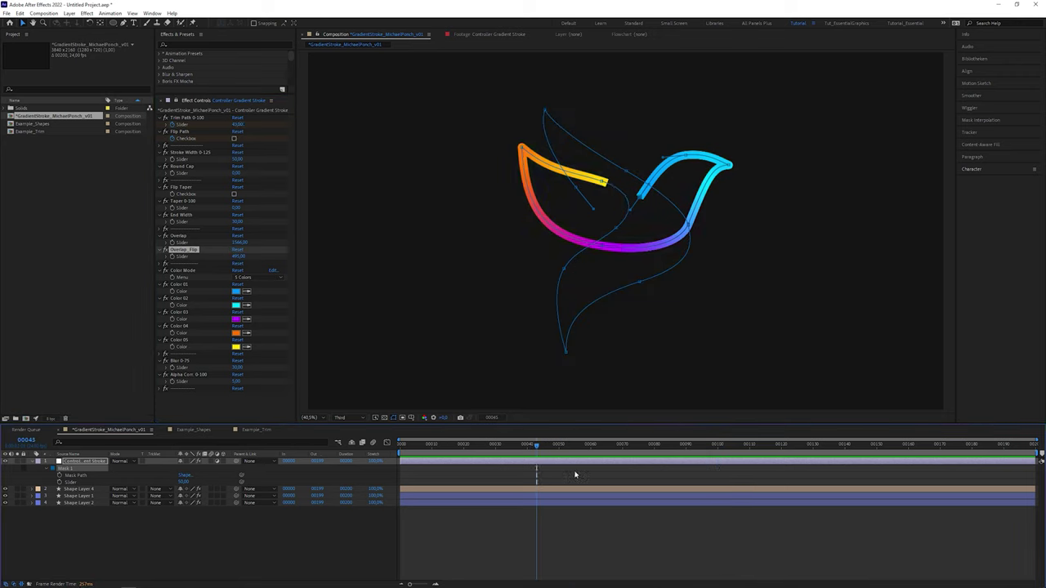
pyautogui.moveTo(238, 160); pyautogui.dragTo(270, 166)
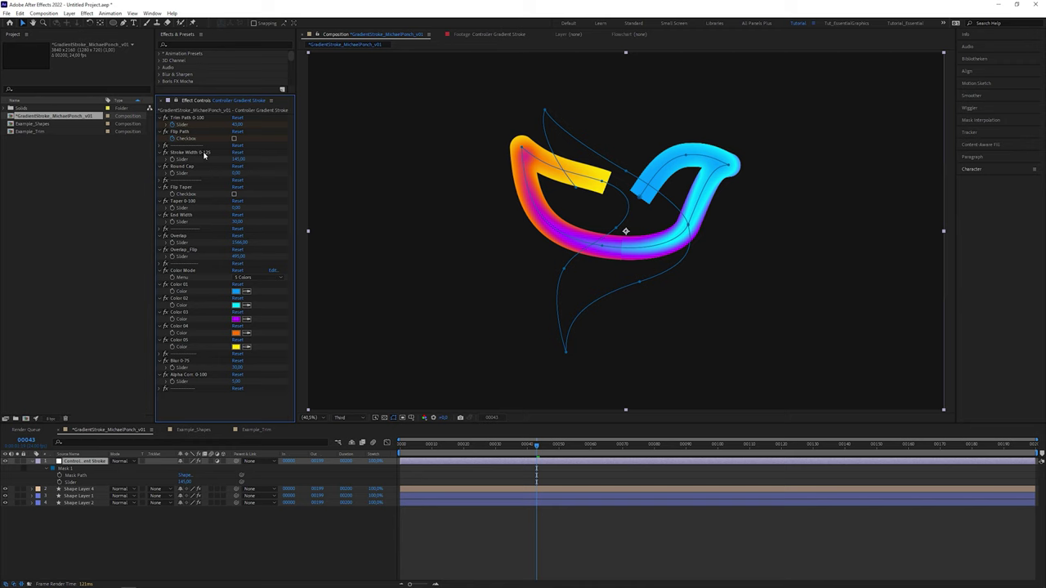
pyautogui.click(205, 154)
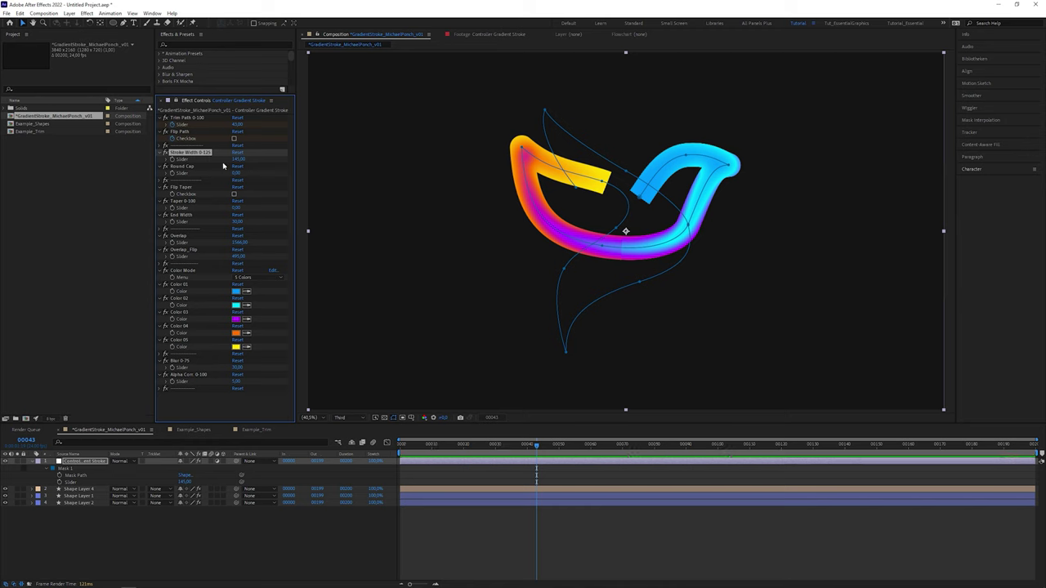
# - Point out the Blur, Alpha Corr., Taper and Trim Path controls, and raise Blur to about 84
pyautogui.click(191, 362)
pyautogui.click(208, 376)
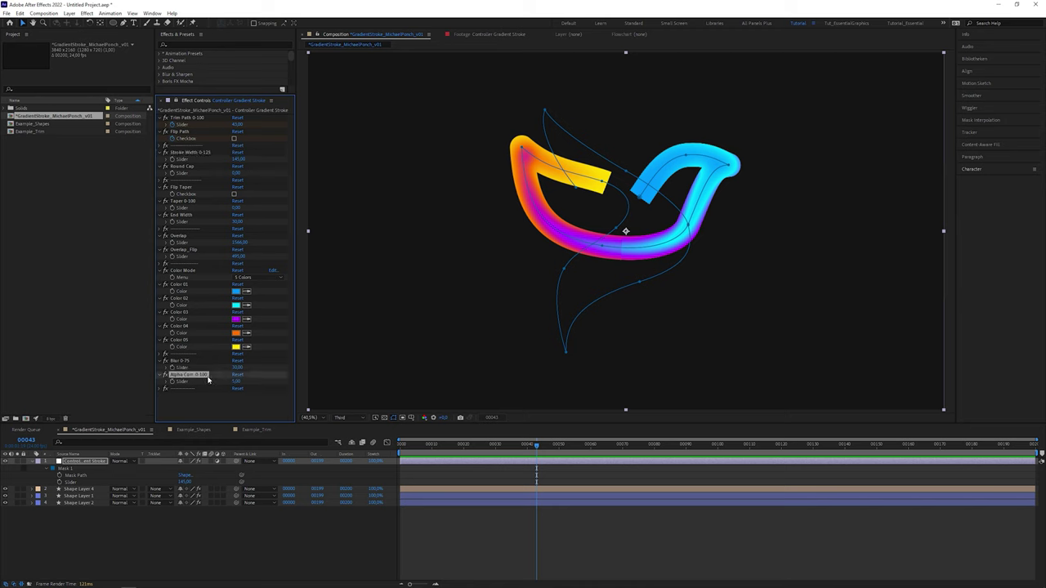
pyautogui.click(206, 201)
pyautogui.click(214, 118)
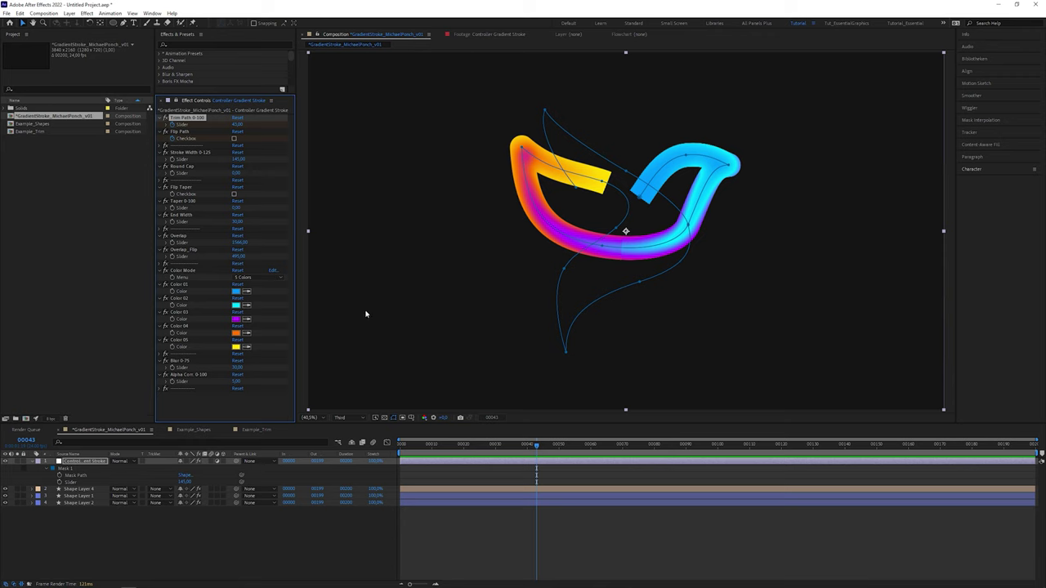
pyautogui.moveTo(237, 368); pyautogui.dragTo(257, 368)
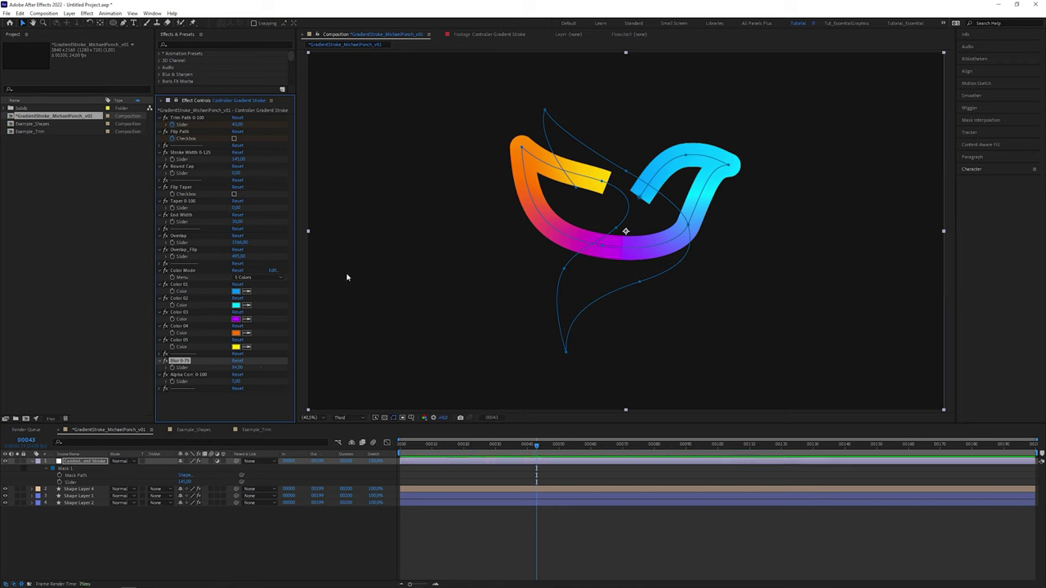
# - Switch Color Mode to 3 Colors, and set Color 03 to bright green and Color 01 to cyan
pyautogui.click(279, 278)
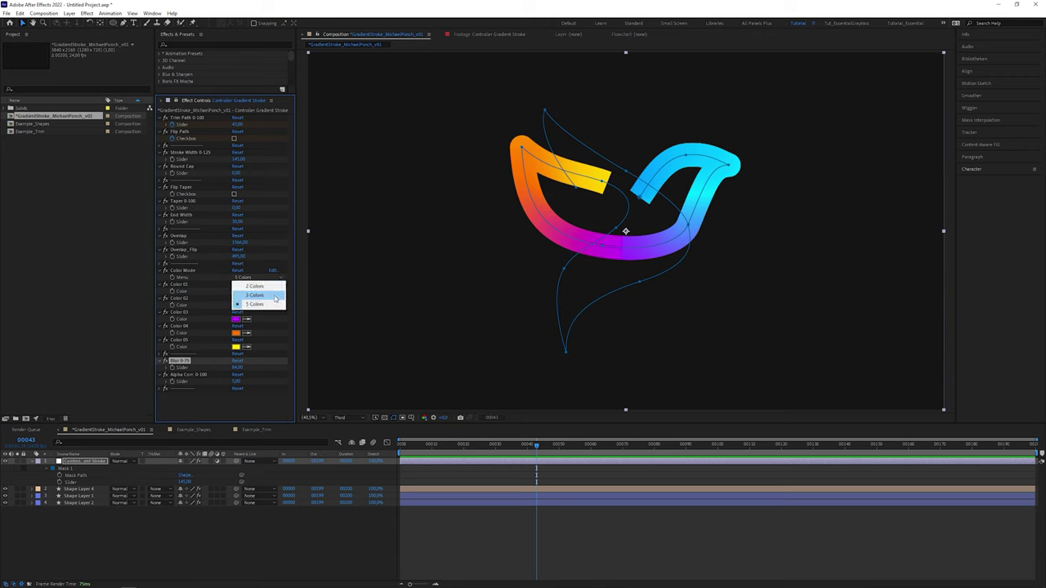
pyautogui.click(275, 297)
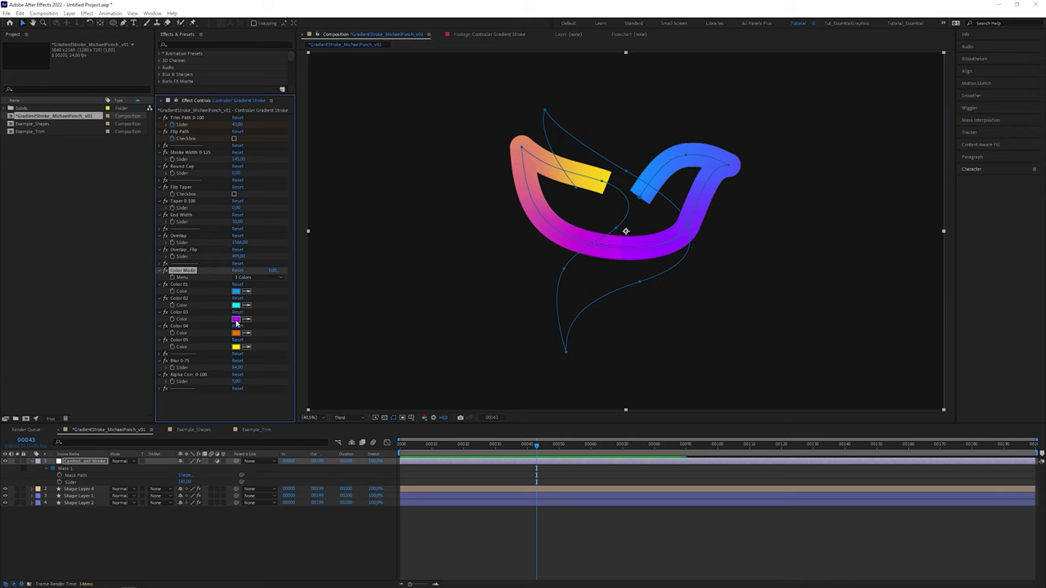
pyautogui.click(236, 320)
pyautogui.moveTo(360, 358)
pyautogui.mouseDown()
pyautogui.moveTo(360, 412)
pyautogui.moveTo(361, 403)
pyautogui.moveTo(415, 408)
pyautogui.mouseUp()
pyautogui.click(417, 336)
pyautogui.click(237, 292)
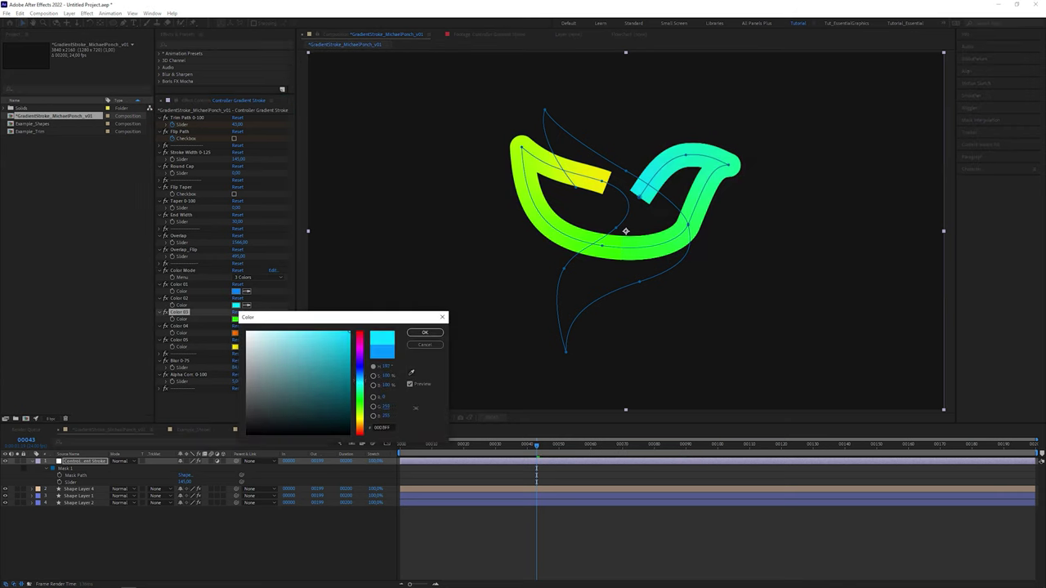
pyautogui.click(425, 333)
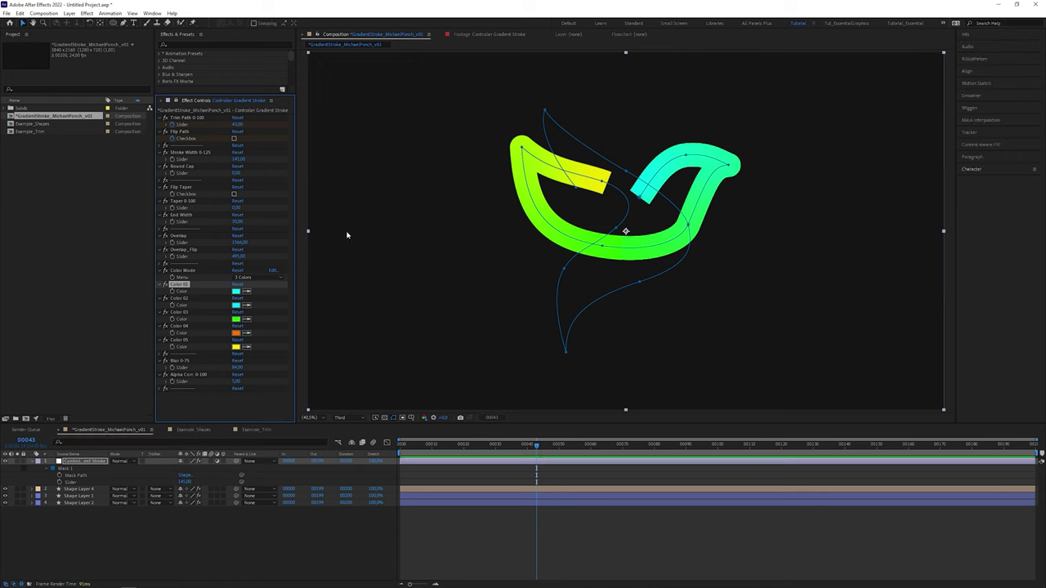
# - Switch Color Mode to 2 Colors and point out Color 01 as one of its colors
pyautogui.click(243, 277)
pyautogui.click(250, 292)
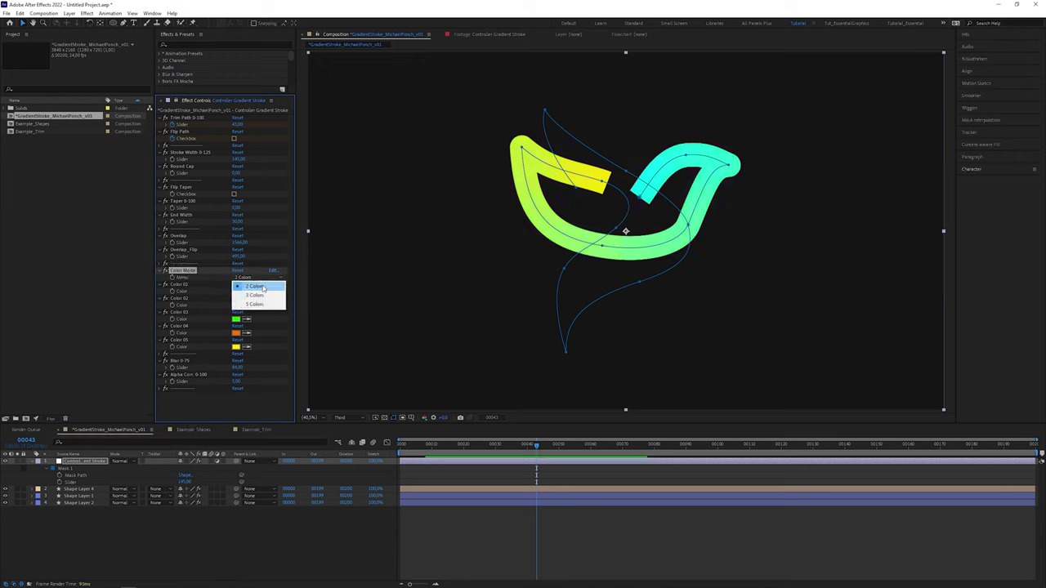
pyautogui.click(181, 284)
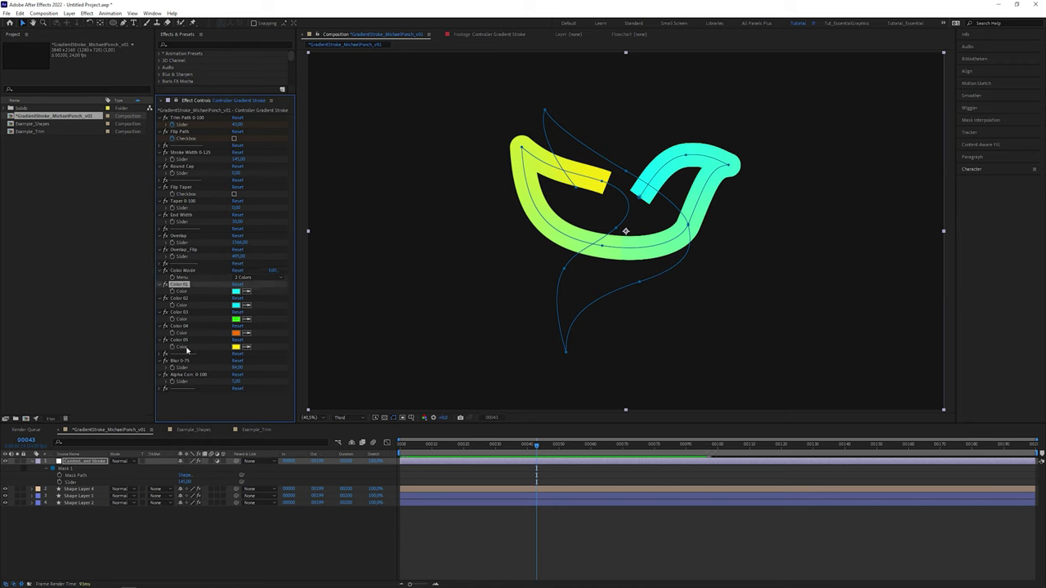
# - Set Color Mode to 3 Colors and inspect the Color 03 swatch without changing it
pyautogui.click(258, 271)
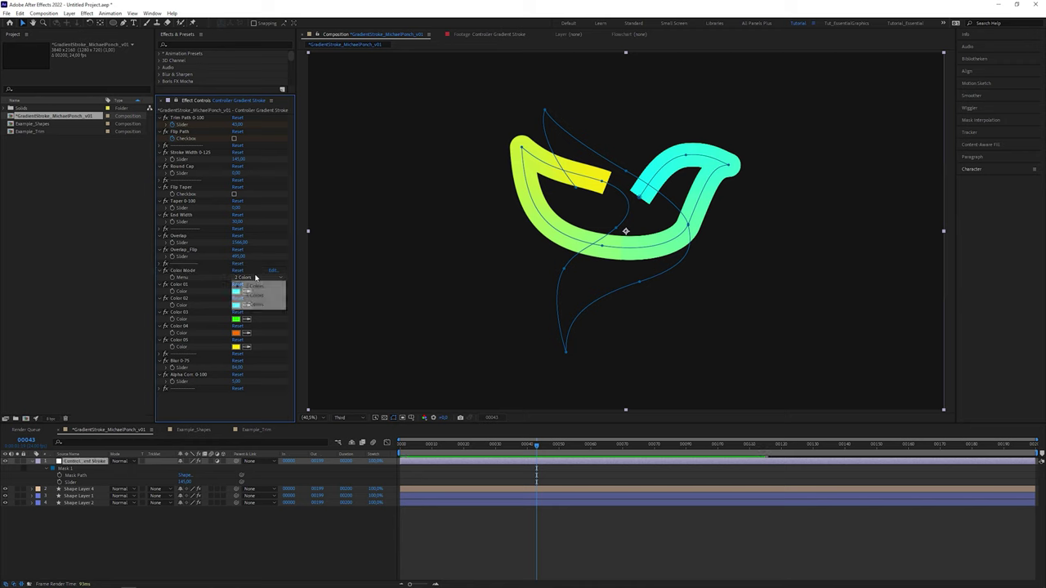
pyautogui.click(254, 295)
pyautogui.click(235, 319)
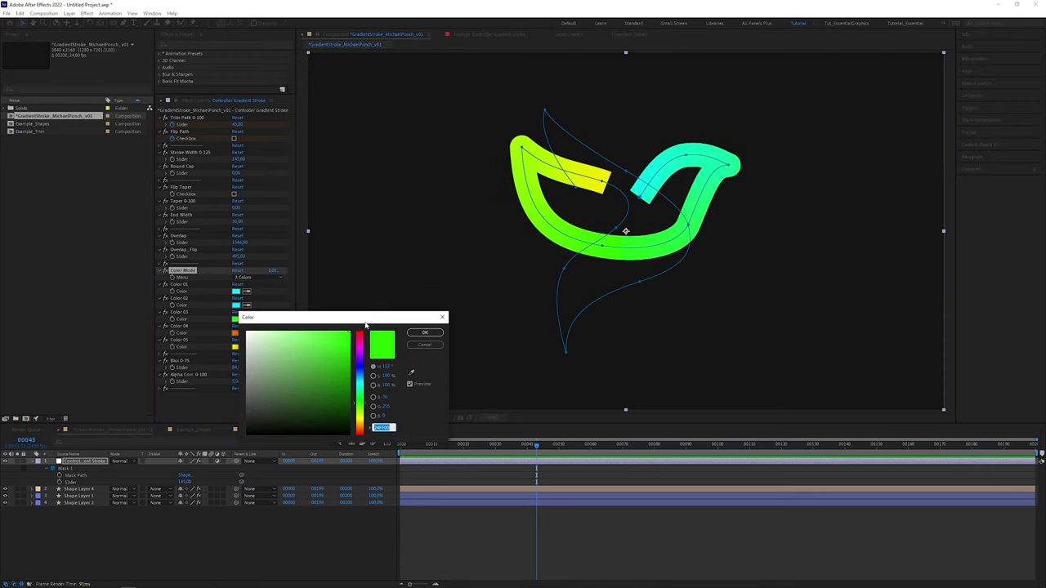
pyautogui.click(424, 344)
# - Set Color Mode to 5 Colors and point out the controls from Color 01 to Color 05
pyautogui.click(272, 279)
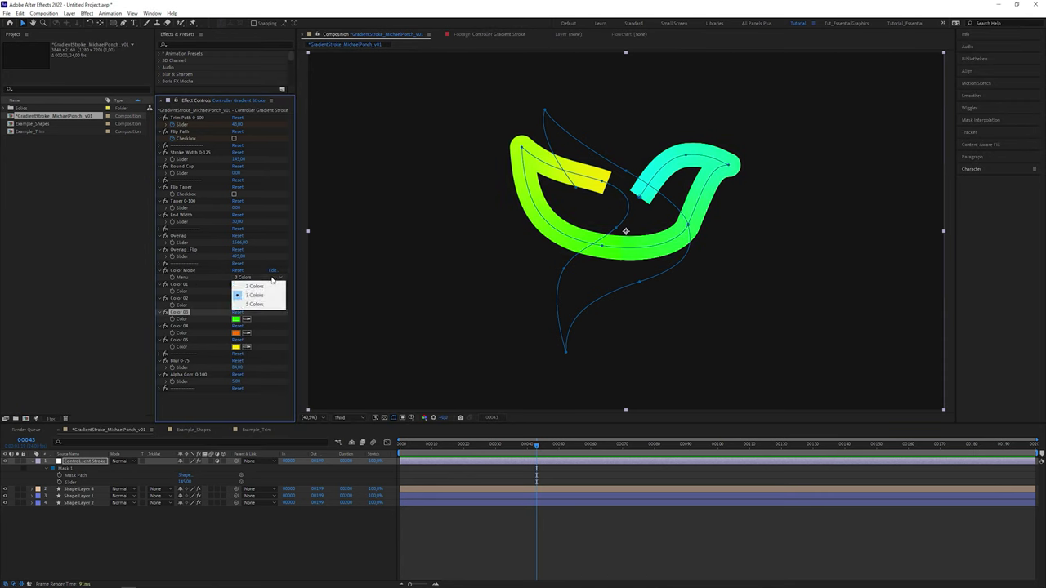
pyautogui.click(255, 304)
pyautogui.click(179, 285)
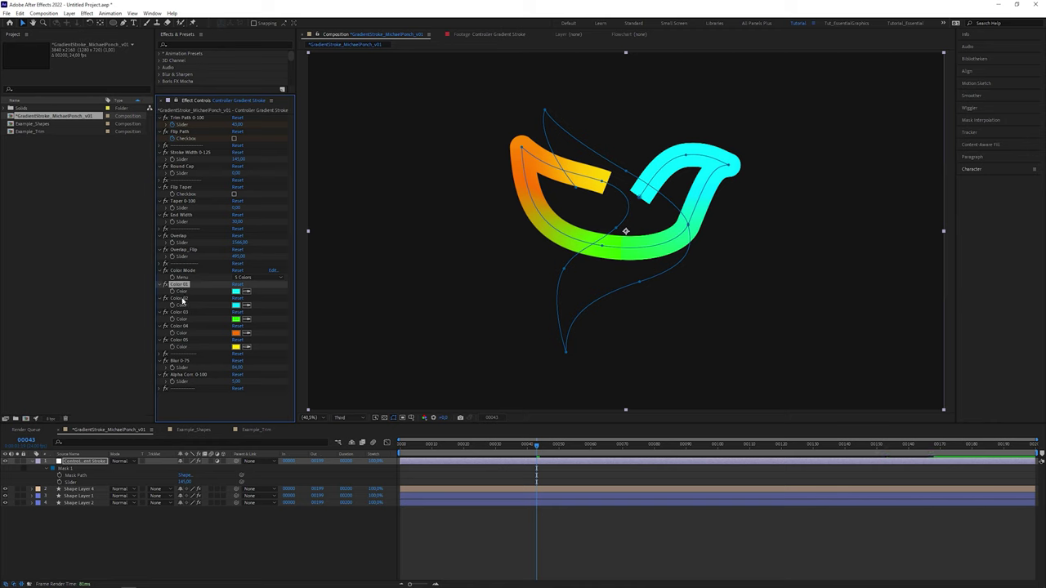
pyautogui.click(181, 299)
pyautogui.click(181, 312)
pyautogui.click(180, 326)
pyautogui.click(181, 340)
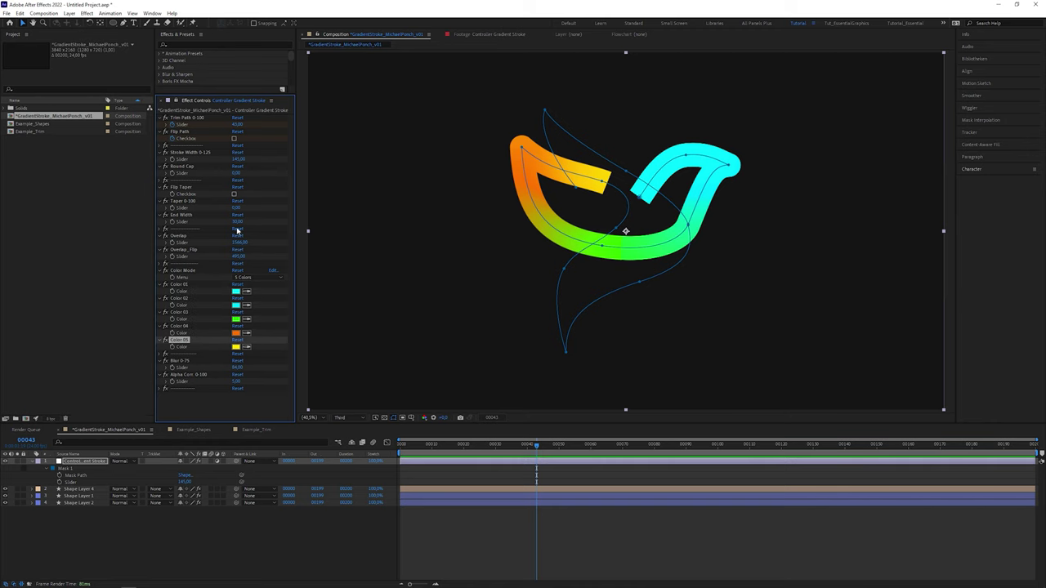
# - Reduce the Stroke Width to 50
pyautogui.moveTo(241, 159); pyautogui.dragTo(214, 170)
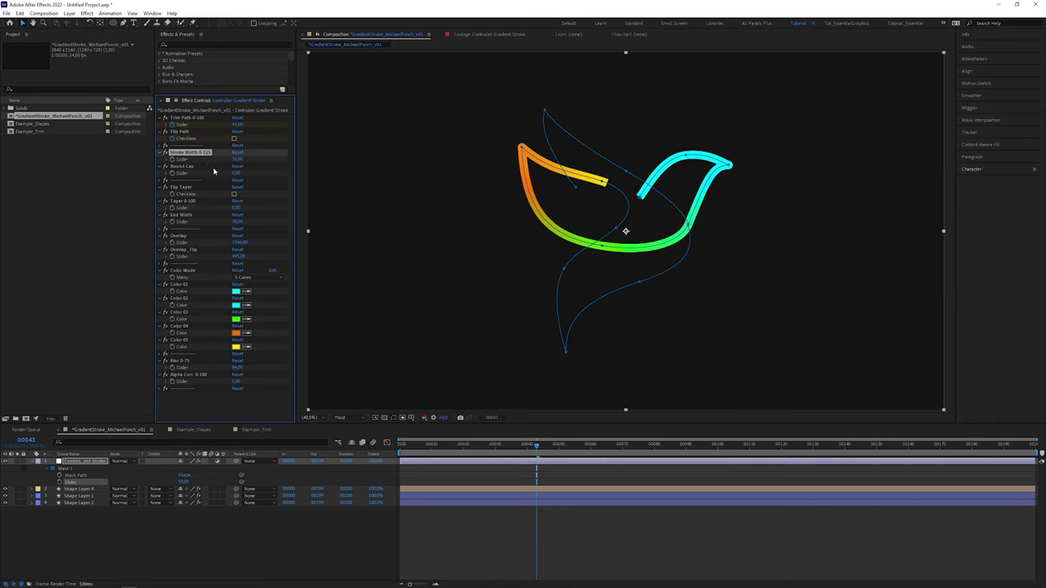
# - Open the Example_Shapes composition and select the Path property of the flower shape in Shape Layer 3
pyautogui.doubleClick(73, 123)
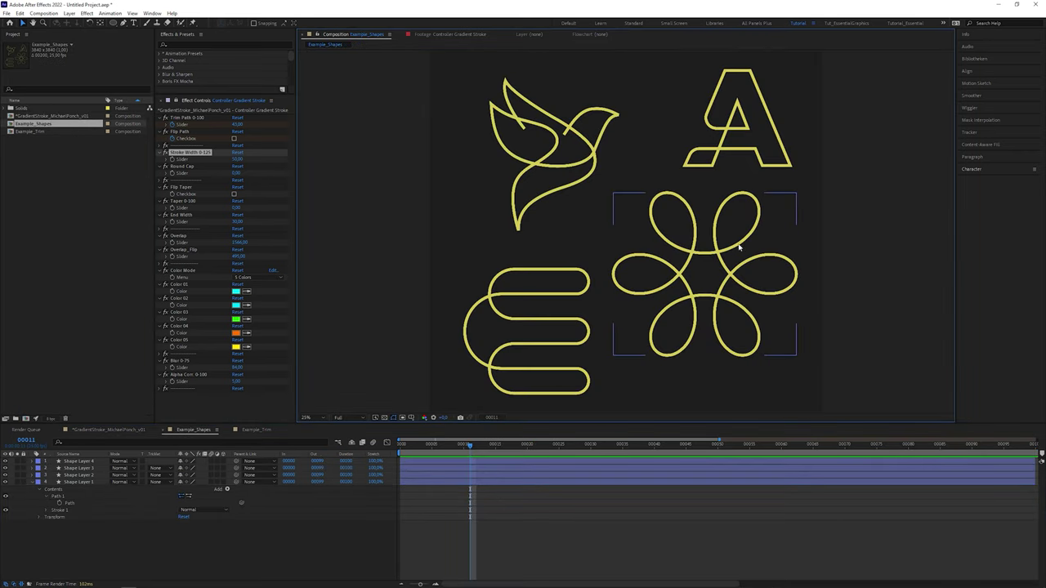
pyautogui.click(730, 251)
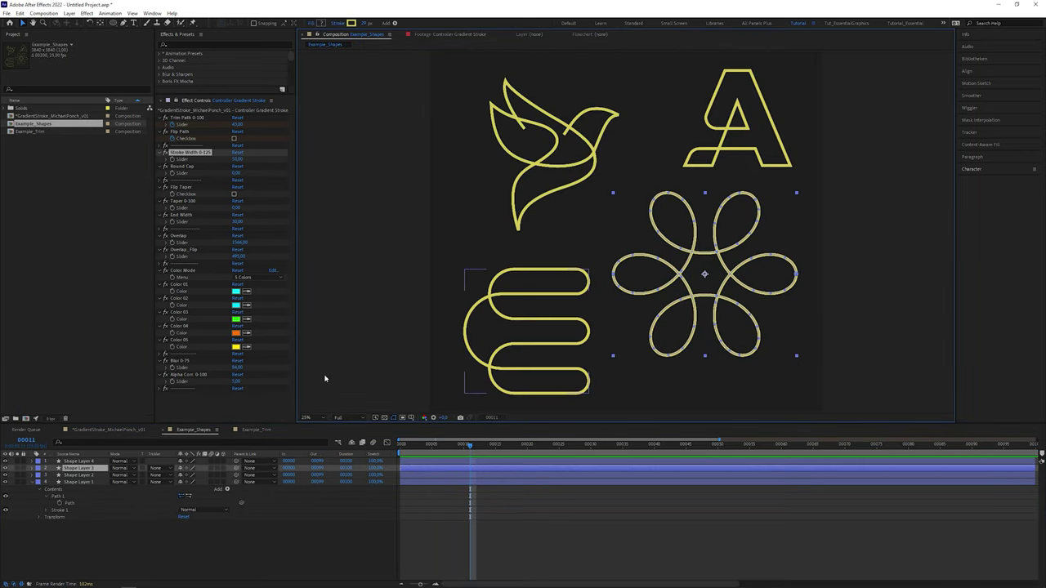
pyautogui.click(34, 467)
pyautogui.click(73, 489)
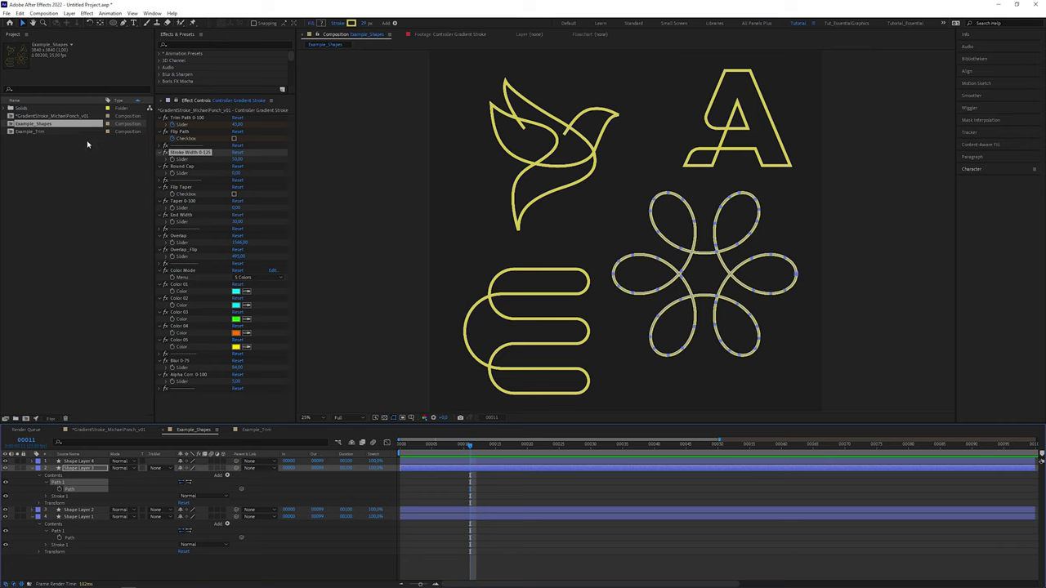
# - Open the GradientStroke composition, paste the copied flower path into the controller layer's Mask Path, and go to frame 99
pyautogui.doubleClick(53, 115)
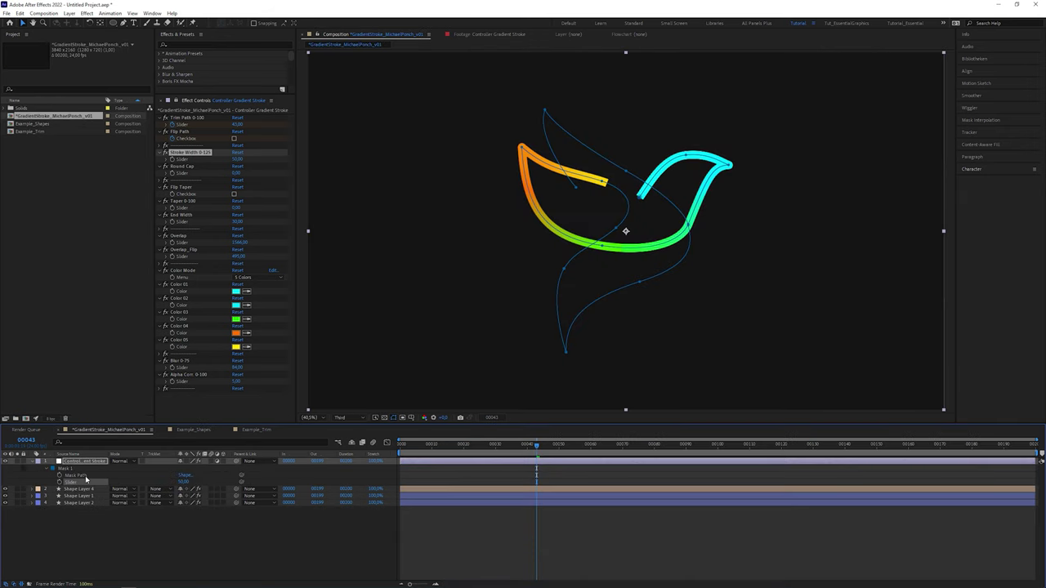
pyautogui.click(85, 476)
pyautogui.hotkey('ctrl', 'v')
pyautogui.moveTo(538, 446); pyautogui.dragTo(720, 461)
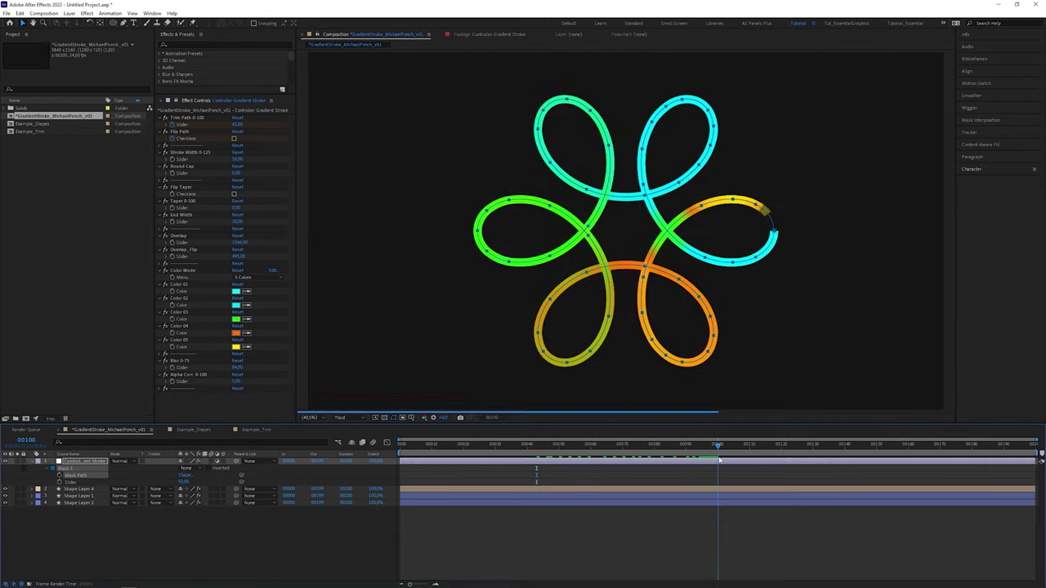
pyautogui.press('pageup')
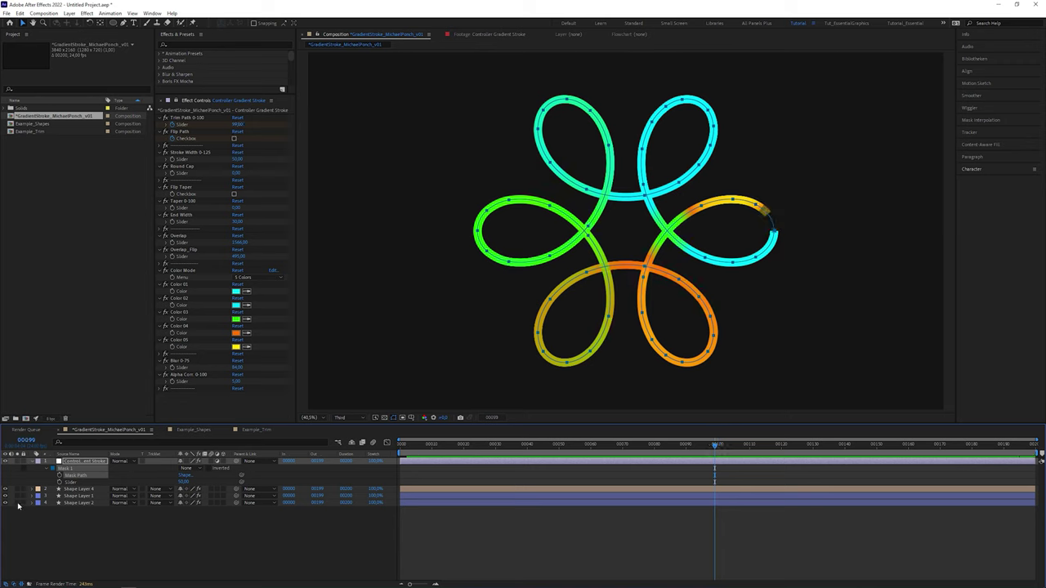
# - Isolate Shape Layer 2, raise Overlap at frame 99 and Overlap_Flip at frame 100 to fit the flower, and show all layers again
pyautogui.click(19, 504)
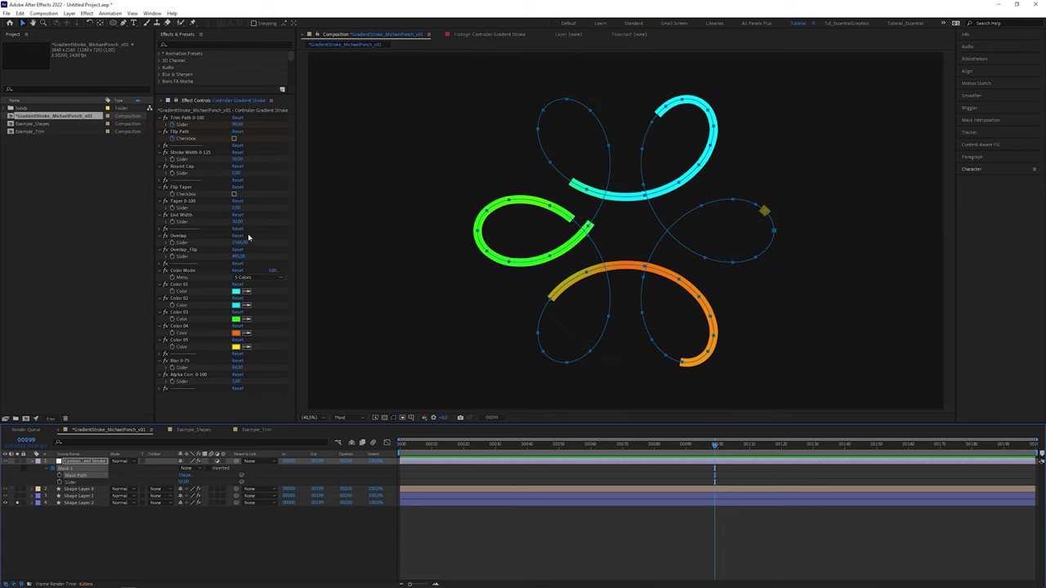
pyautogui.moveTo(241, 243); pyautogui.dragTo(433, 230)
pyautogui.press('pagedown')
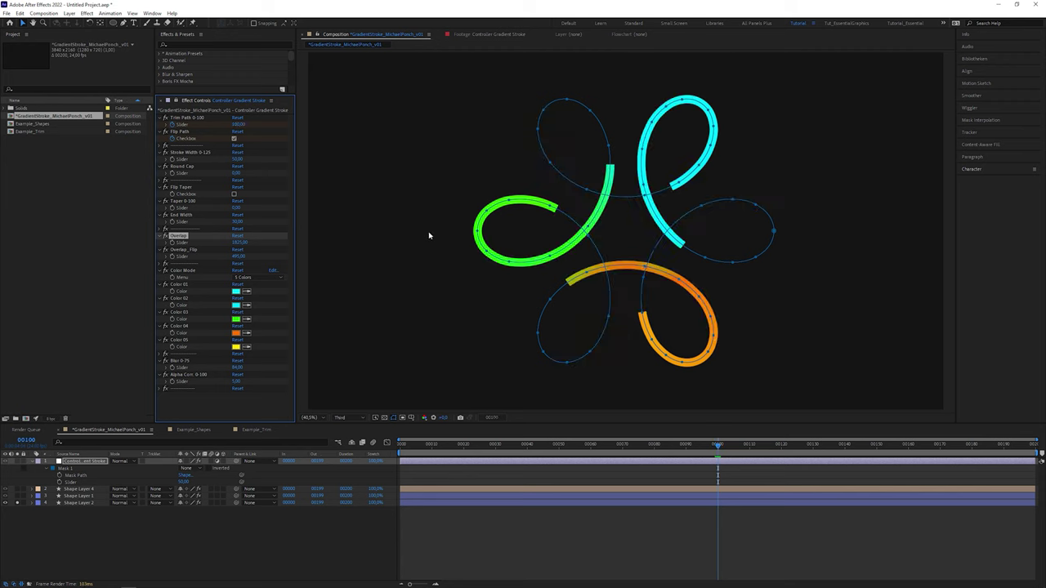
pyautogui.moveTo(238, 257); pyautogui.dragTo(603, 267)
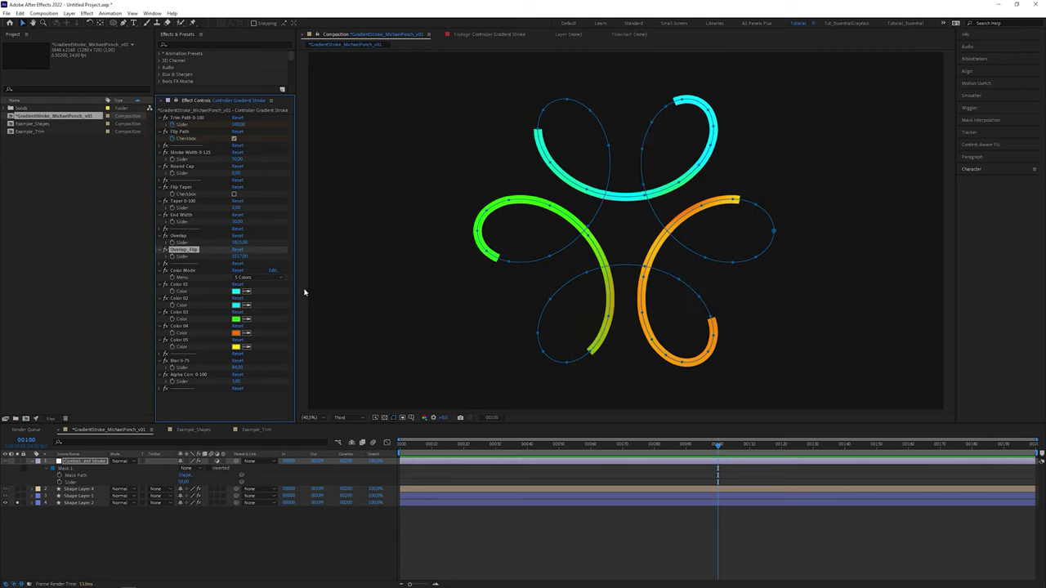
pyautogui.click(17, 504)
pyautogui.press('F2')
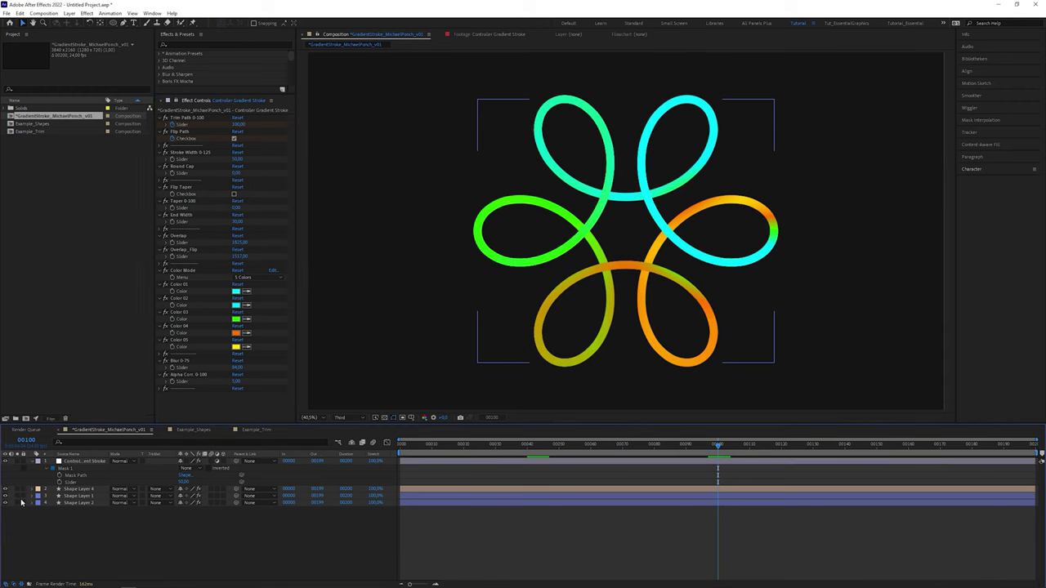
# - Reduce the gradient stroke's Blur value
pyautogui.click(681, 192)
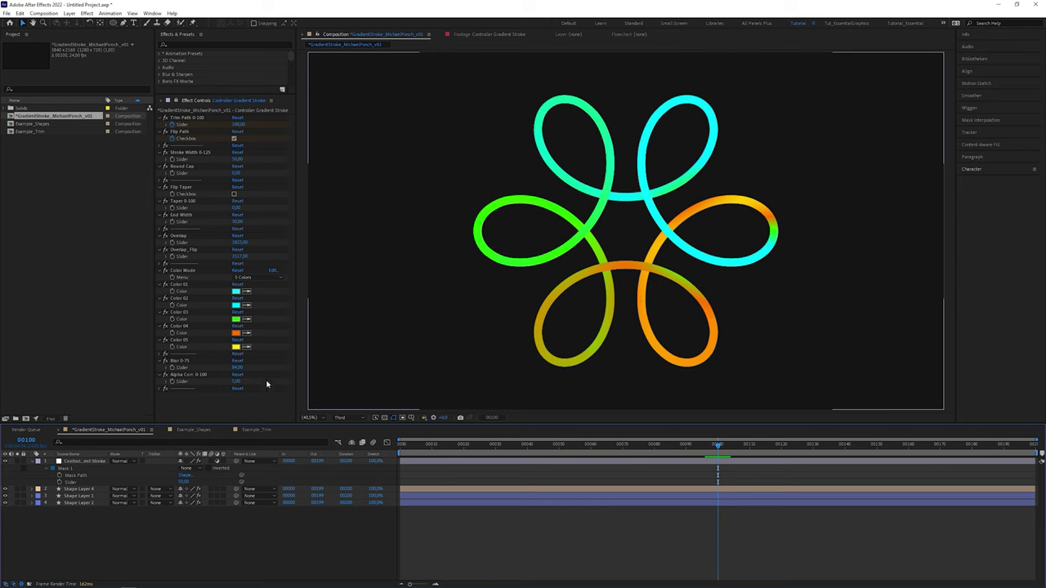
pyautogui.click(179, 360)
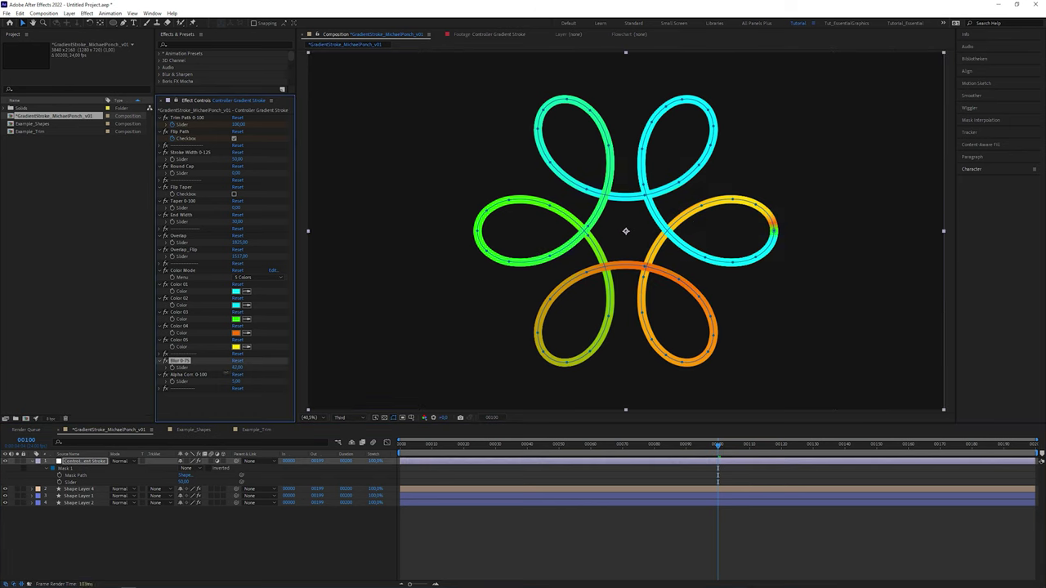
pyautogui.click(182, 269)
# - Change Color 01 to blue and Color 03 to purple, and preview the flower animation
pyautogui.click(235, 290)
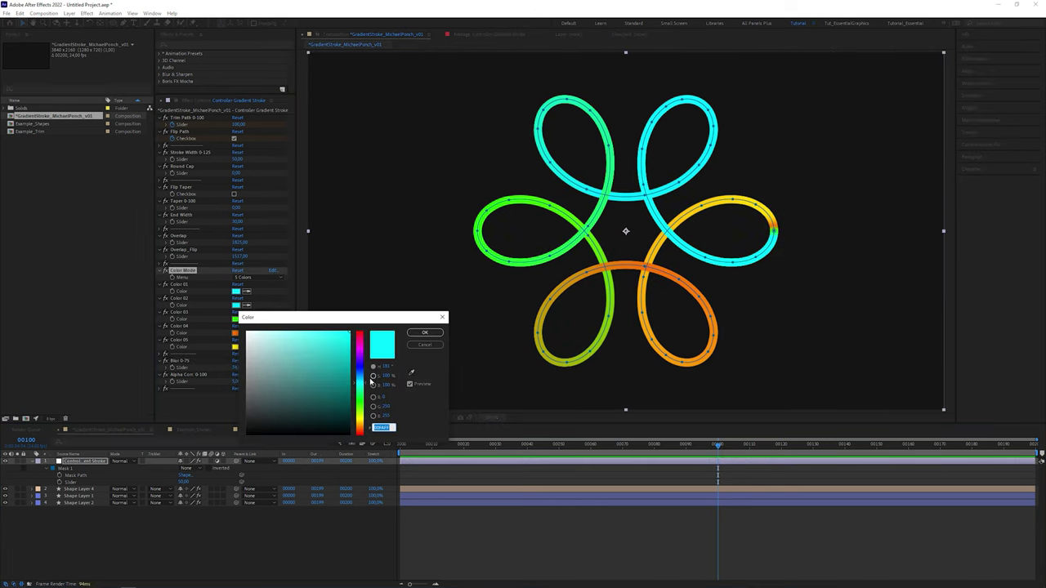
pyautogui.moveTo(370, 381); pyautogui.dragTo(370, 353)
pyautogui.click(424, 333)
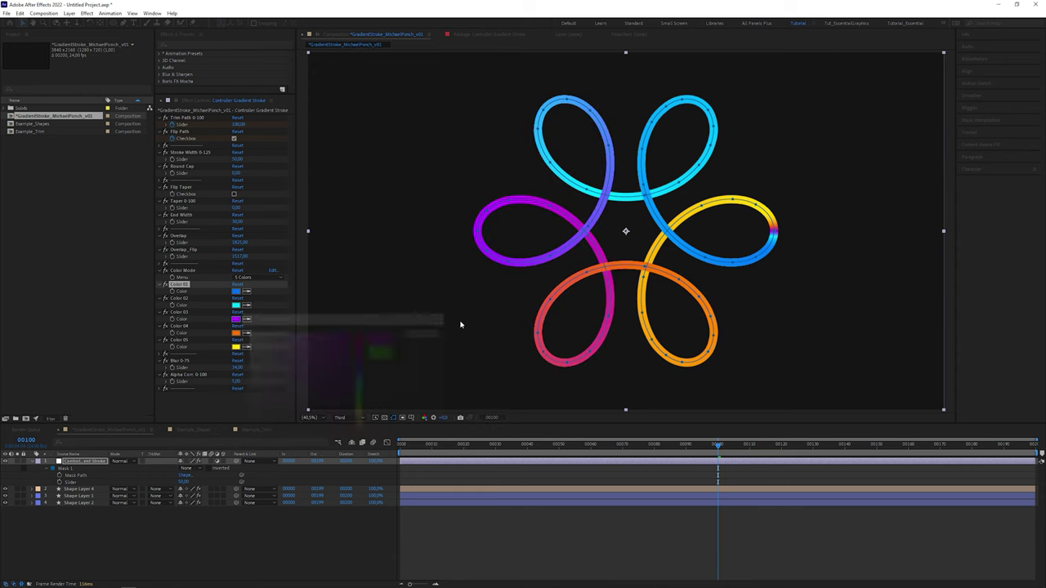
pyautogui.press('space')
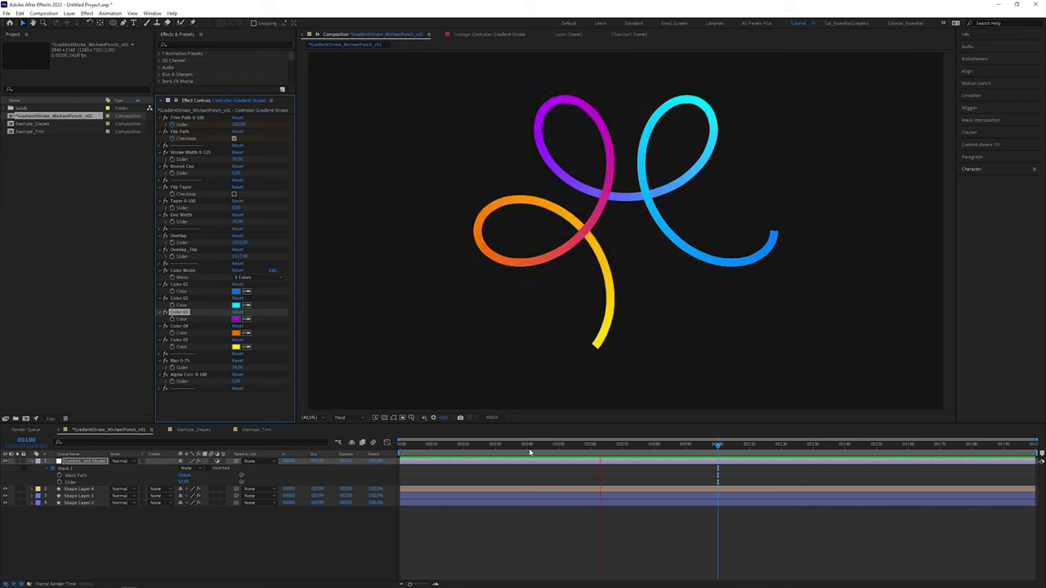
pyautogui.click(716, 447)
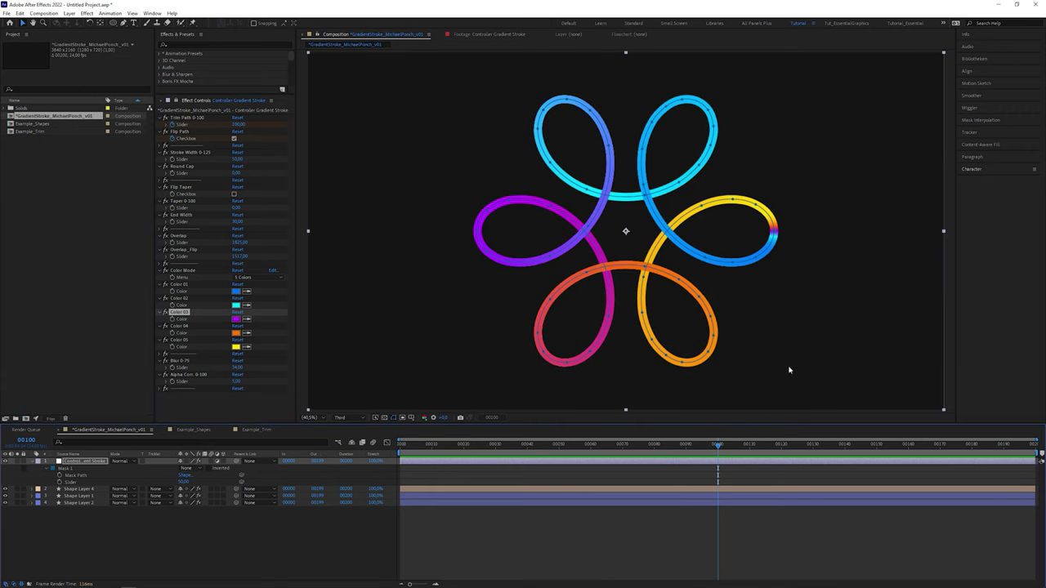
# - Isolate Shape Layer 1, increase Overlap at frame 99 to stop the stroke spilling past the path's start, and show all layers again
pyautogui.scroll(3, 583, 252)
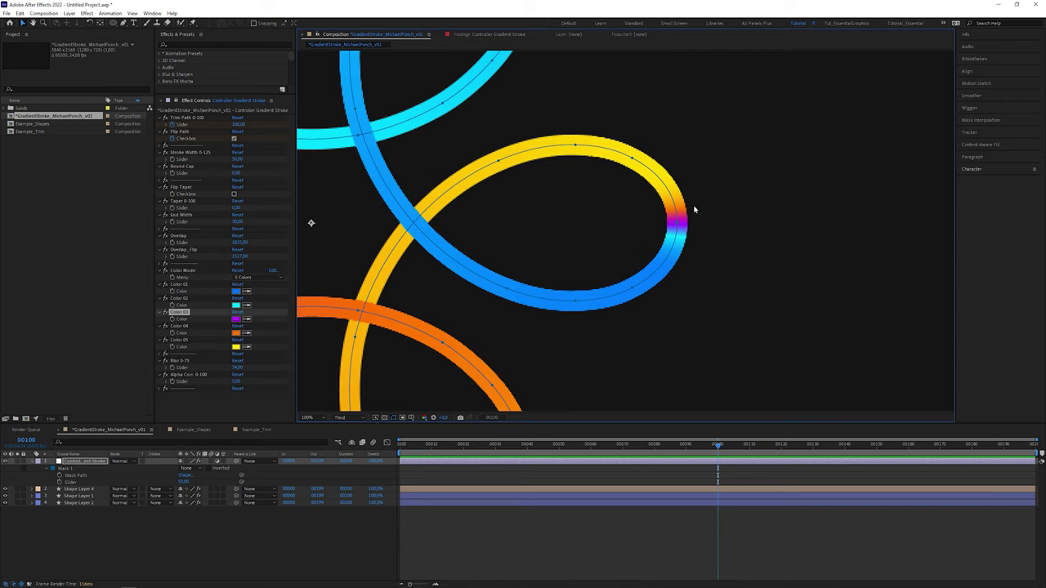
pyautogui.click(83, 497)
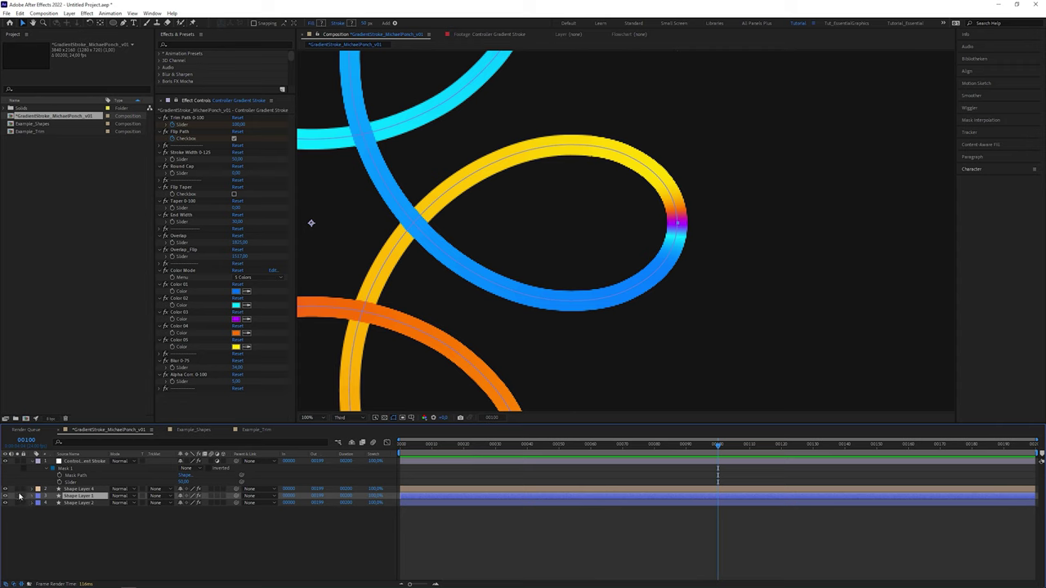
pyautogui.click(19, 497)
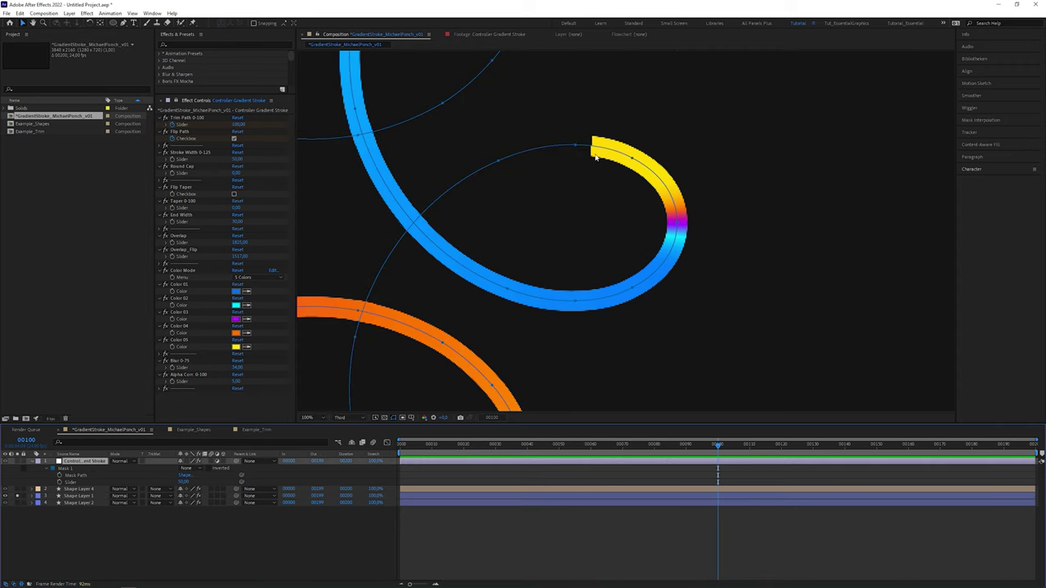
pyautogui.click(629, 284)
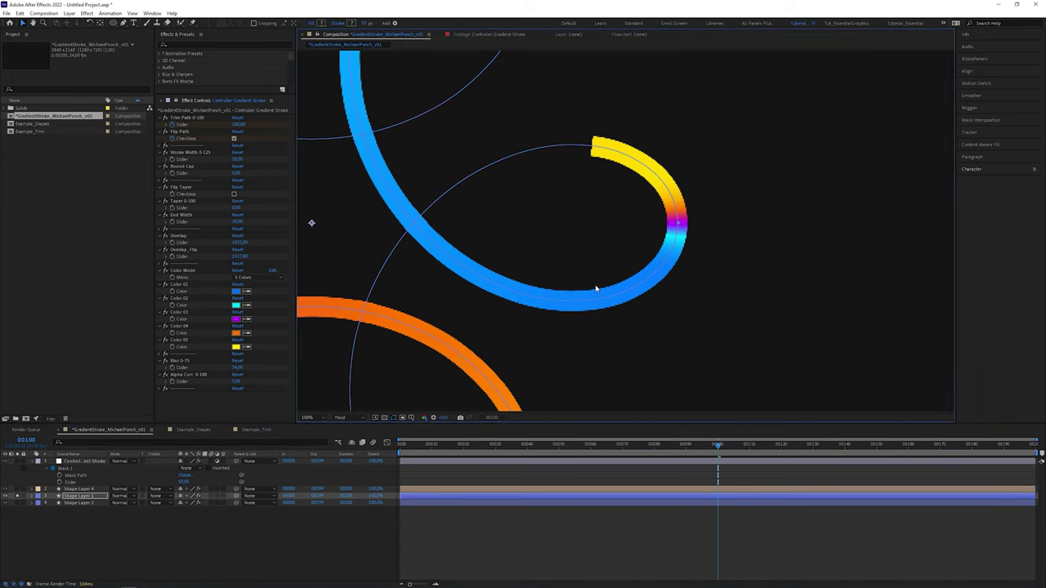
pyautogui.moveTo(236, 243); pyautogui.dragTo(252, 243)
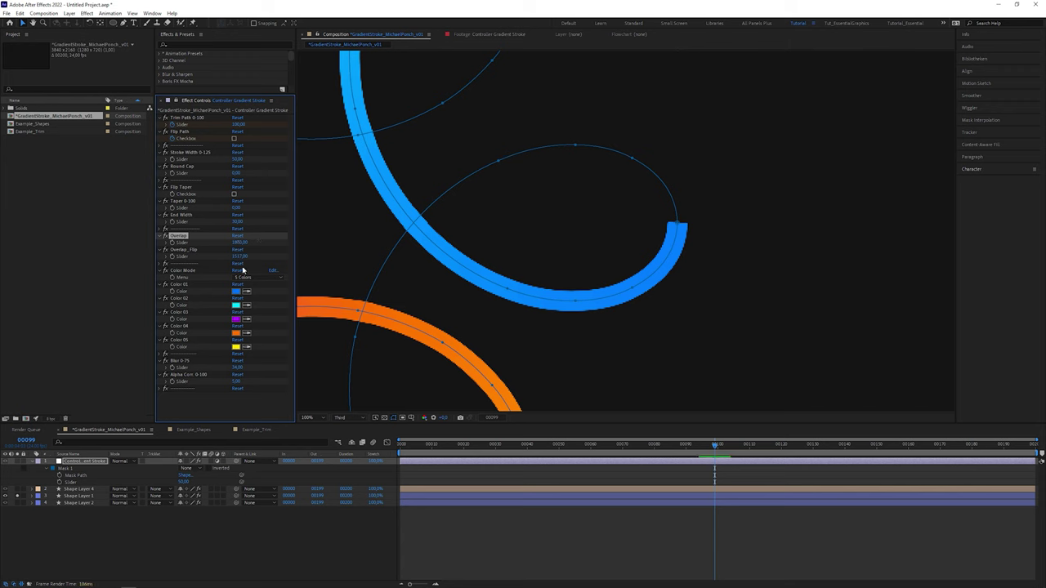
pyautogui.click(18, 497)
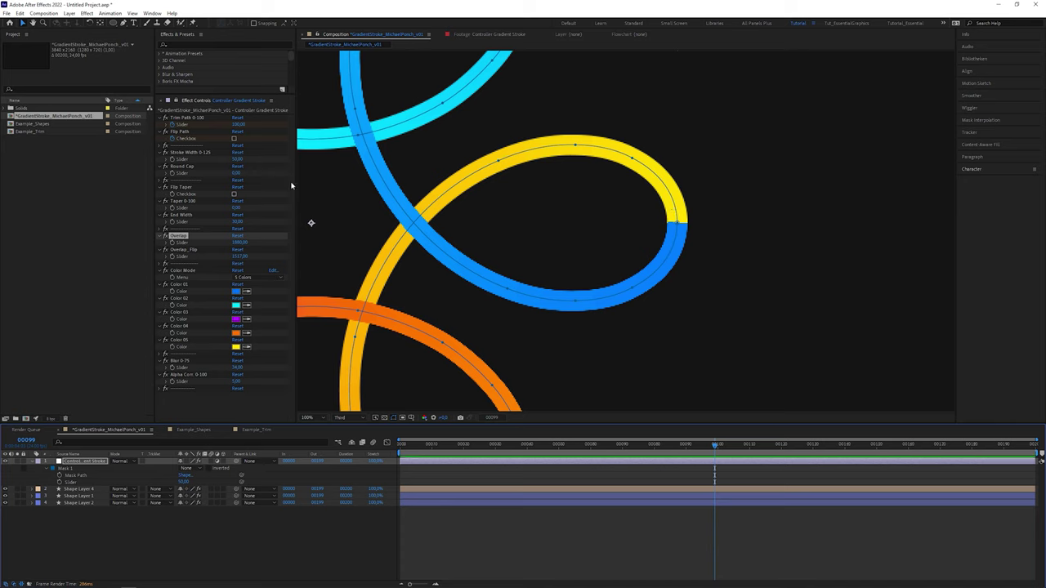
# - Raise the Round Cap value to 52 to round the stroke ends at frame 99
pyautogui.click(236, 173)
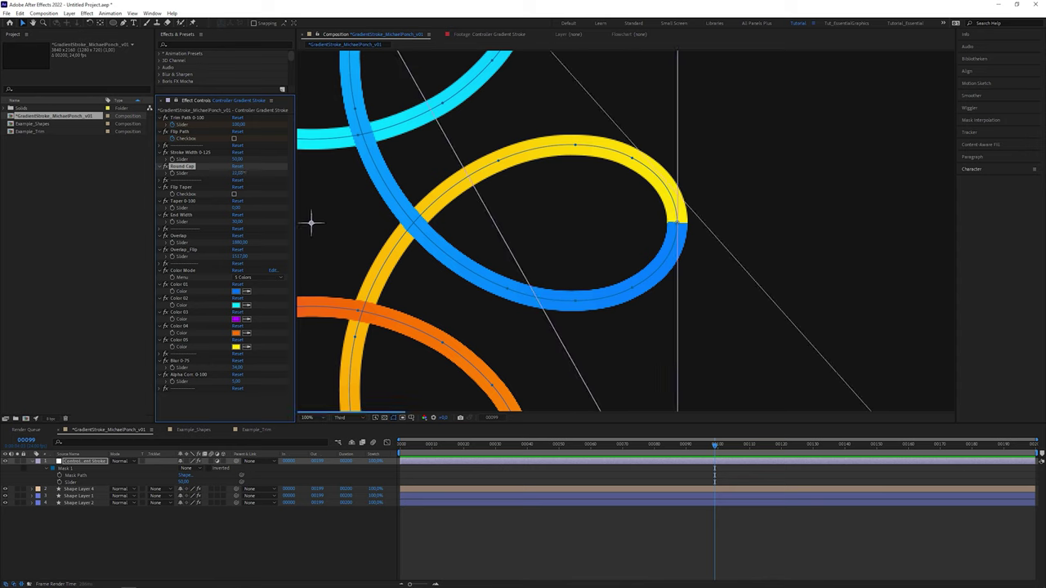
pyautogui.moveTo(249, 172); pyautogui.dragTo(262, 170)
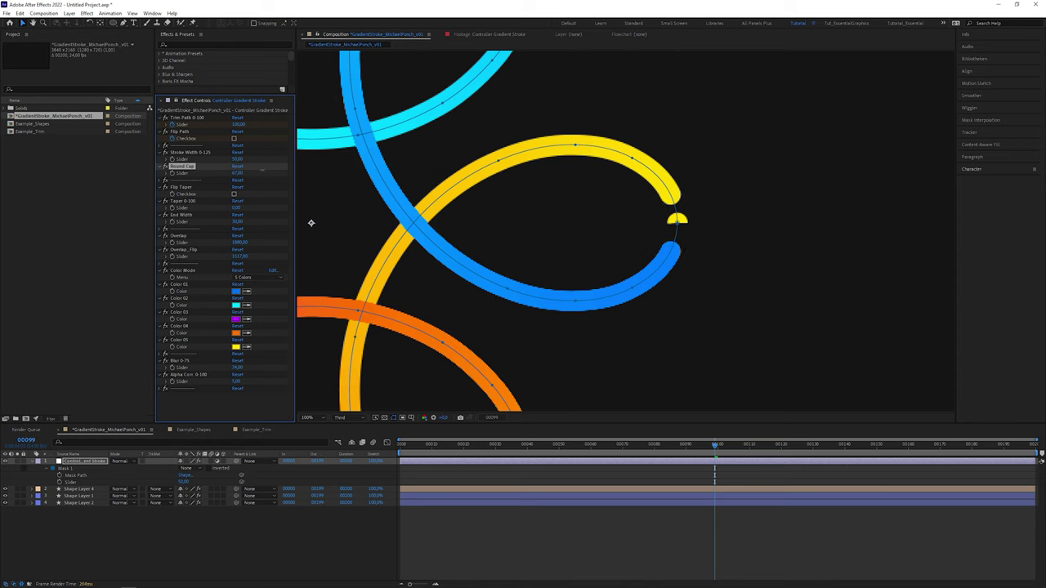
pyautogui.moveTo(263, 170); pyautogui.dragTo(260, 170)
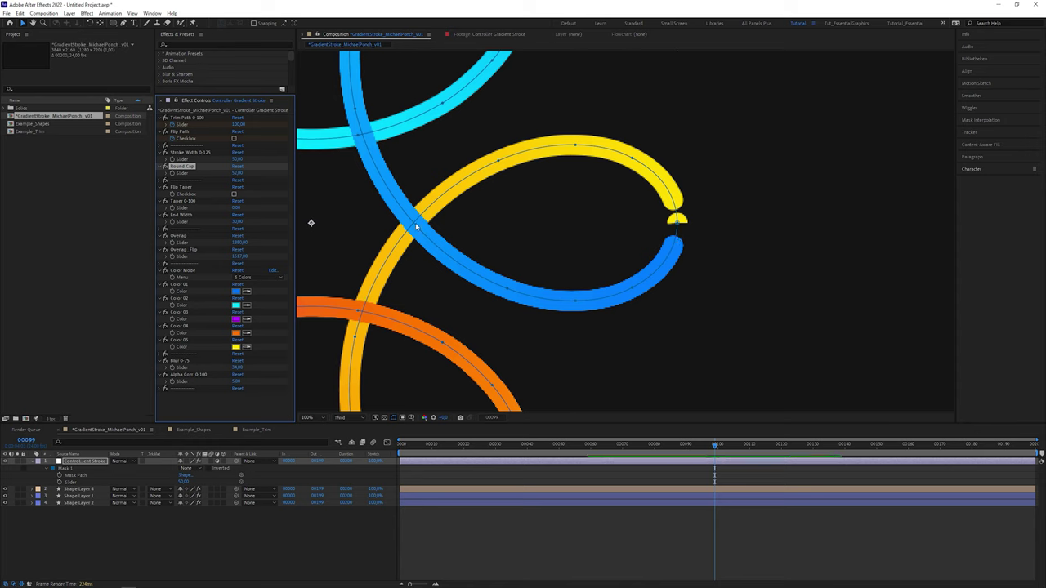
# - Lower Overlap to remove the stray fragment between the stroke ends, and reduce Round Cap to narrow the gap
pyautogui.click(242, 236)
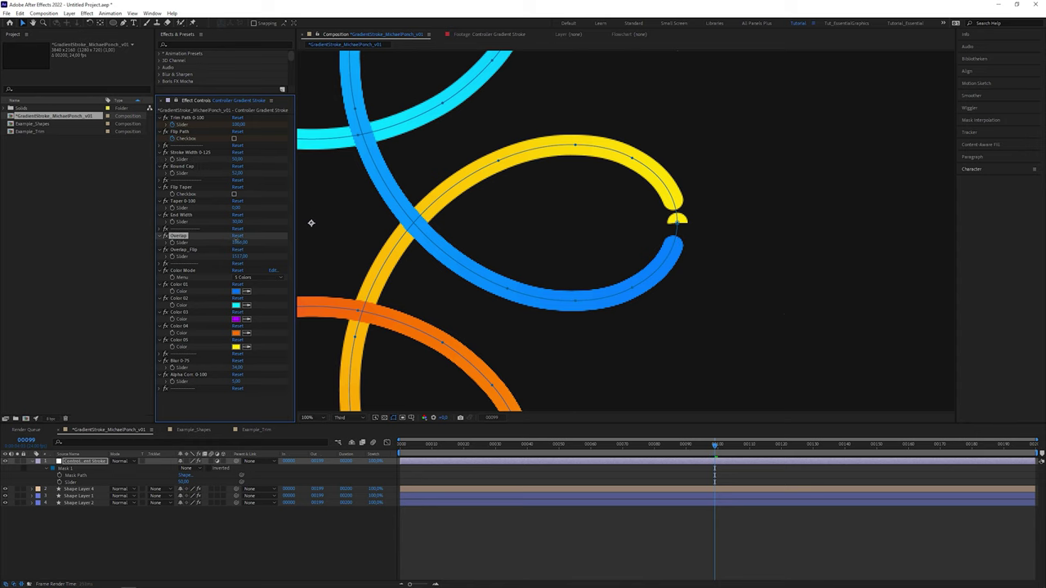
pyautogui.moveTo(230, 237); pyautogui.dragTo(220, 242)
pyautogui.click(218, 250)
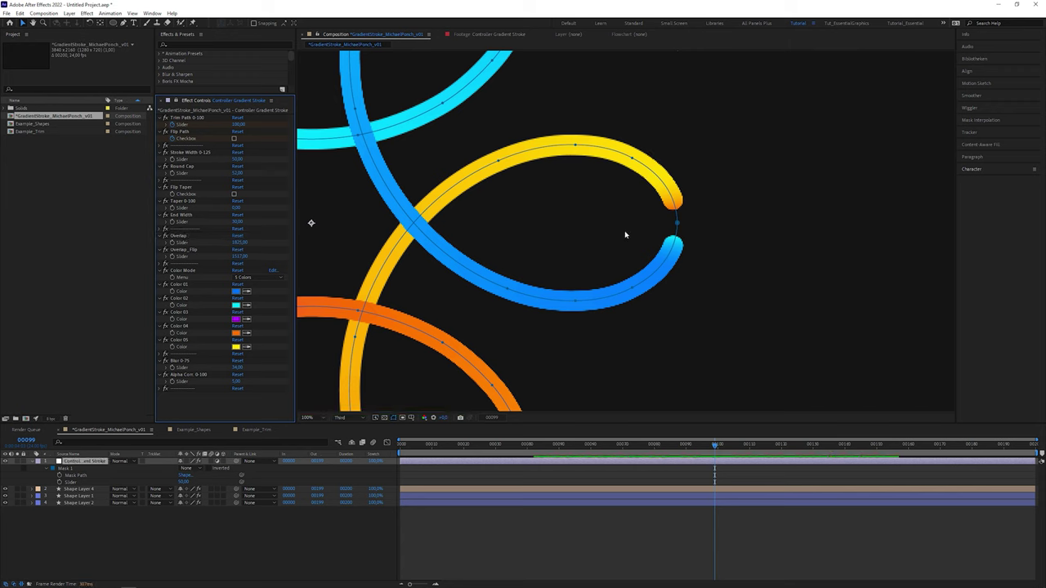
pyautogui.moveTo(242, 177); pyautogui.dragTo(217, 177)
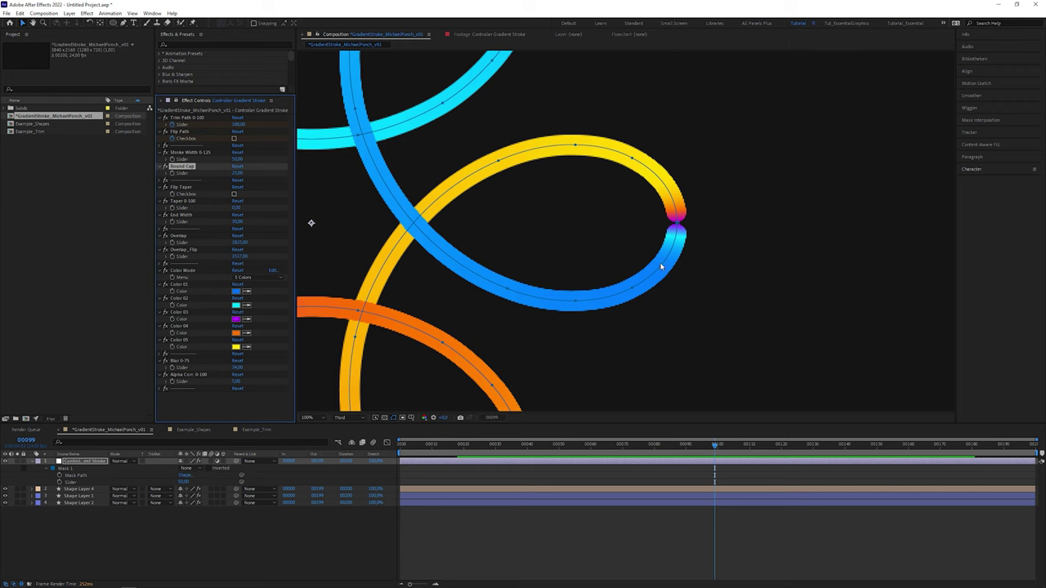
# - Check the stroke ends at frame 96, and lower the Round Cap value at frame 100 to close the remaining gap
pyautogui.moveTo(716, 448)
pyautogui.mouseDown()
pyautogui.moveTo(584, 466)
pyautogui.moveTo(630, 477)
pyautogui.moveTo(707, 469)
pyautogui.mouseUp()
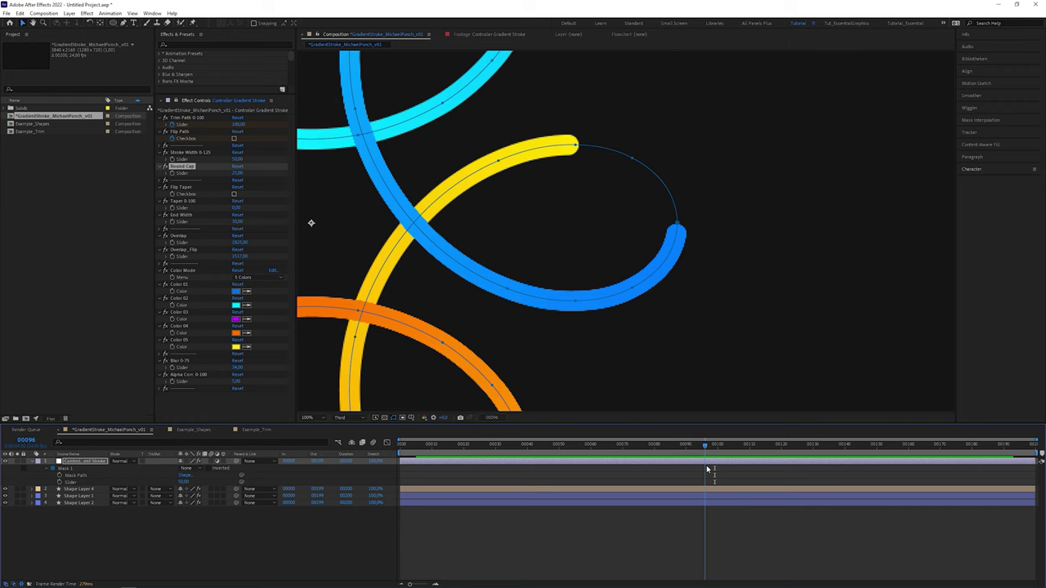
pyautogui.moveTo(709, 450); pyautogui.dragTo(720, 453)
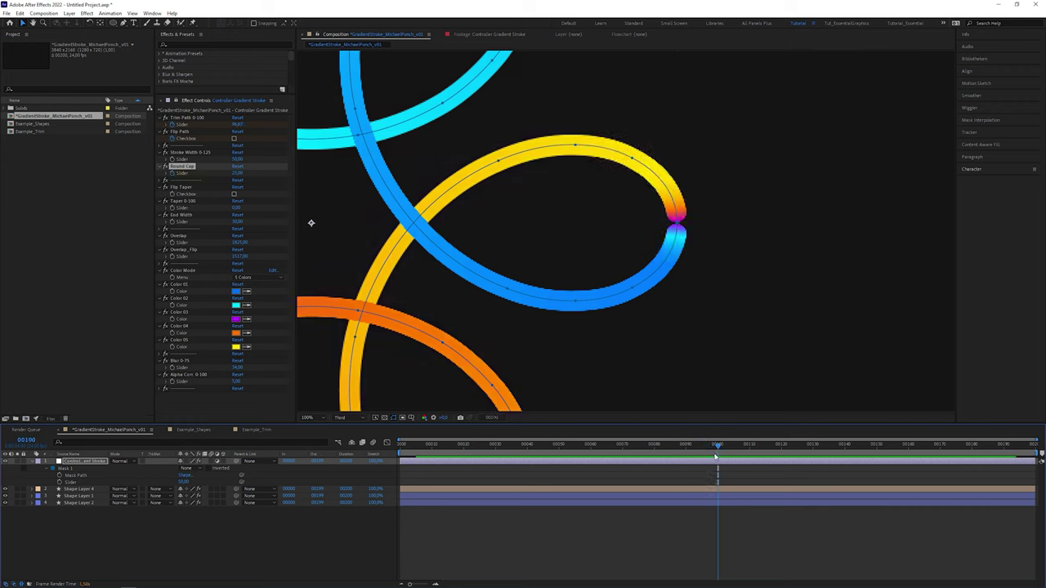
pyautogui.moveTo(237, 173); pyautogui.dragTo(232, 175)
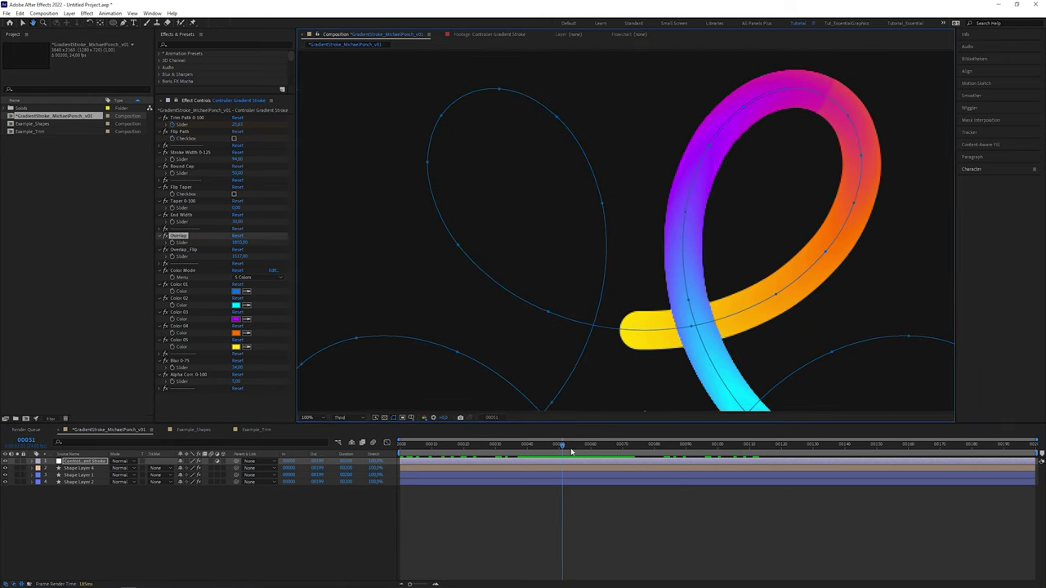
# - At frame 67, adjust Overlap until the stroke's leading end has its round cap, and preview the whole flower animation
pyautogui.click(584, 448)
pyautogui.moveTo(585, 453); pyautogui.dragTo(617, 453)
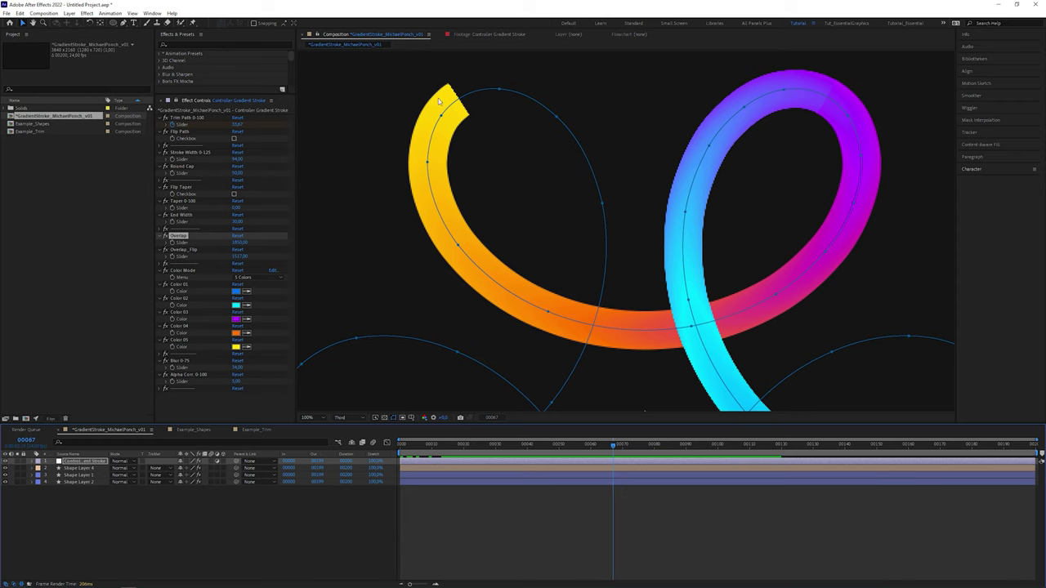
pyautogui.moveTo(239, 243); pyautogui.dragTo(257, 243)
pyautogui.hotkey('shift', '/')
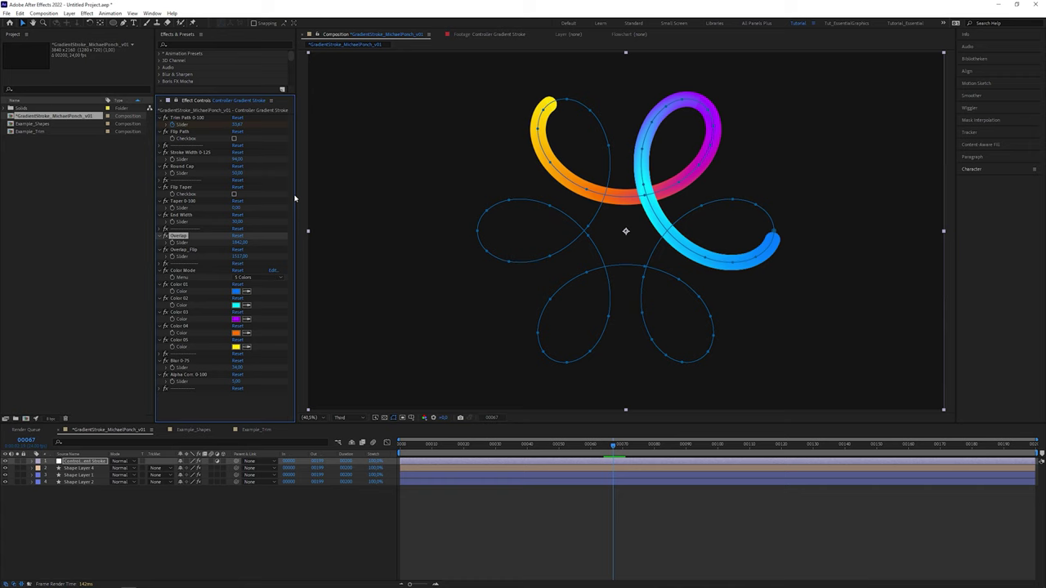
pyautogui.press('space')
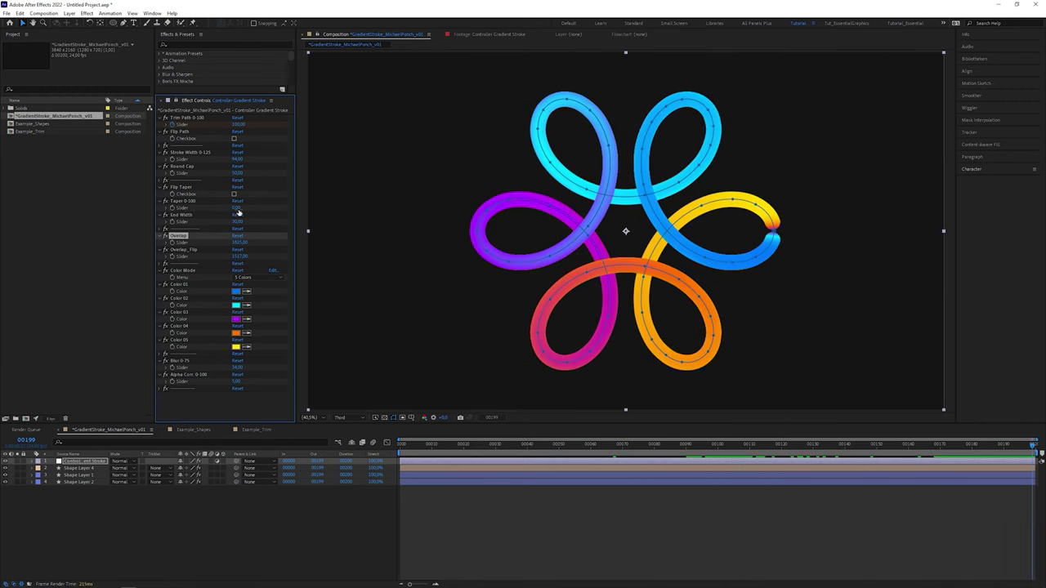
# - Set Taper to 100 and End Width to 40, and preview the tapered stroke
pyautogui.moveTo(236, 208); pyautogui.dragTo(257, 207)
pyautogui.press('space')
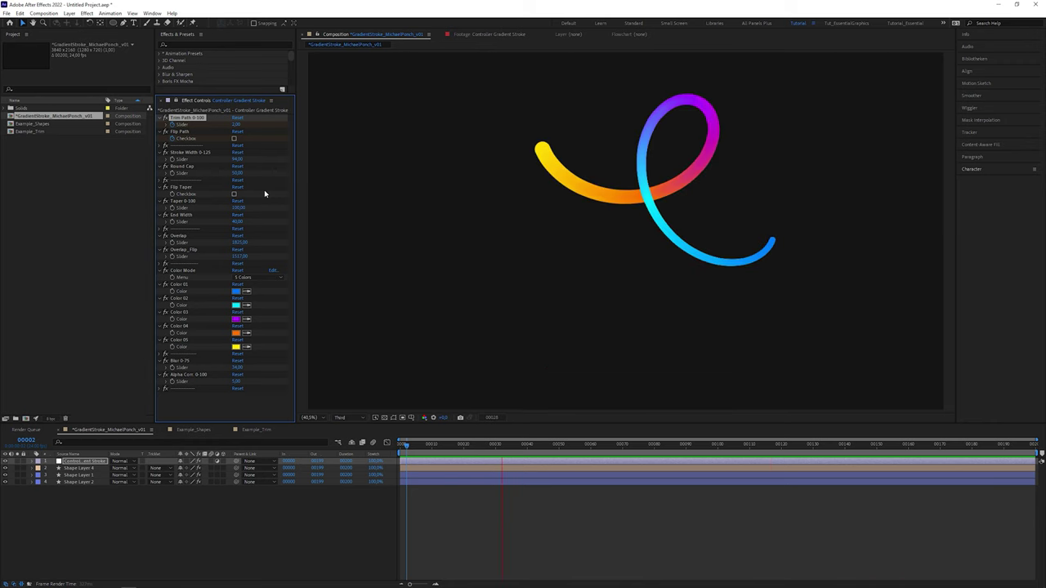
pyautogui.press('space')
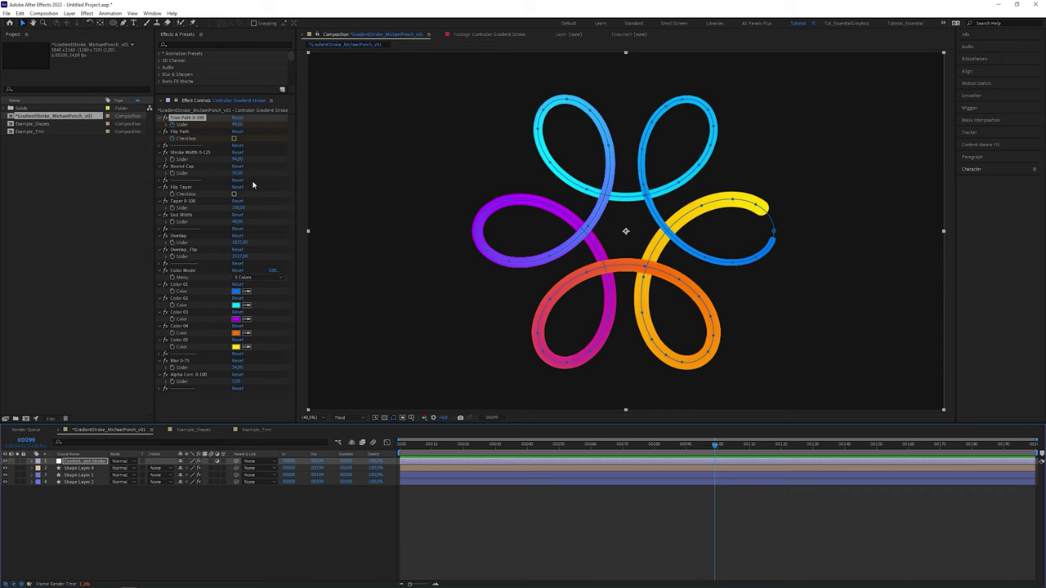
# - Keyframe Flip Taper off at frame 99 and on at frame 100, and preview the animation
pyautogui.click(234, 193)
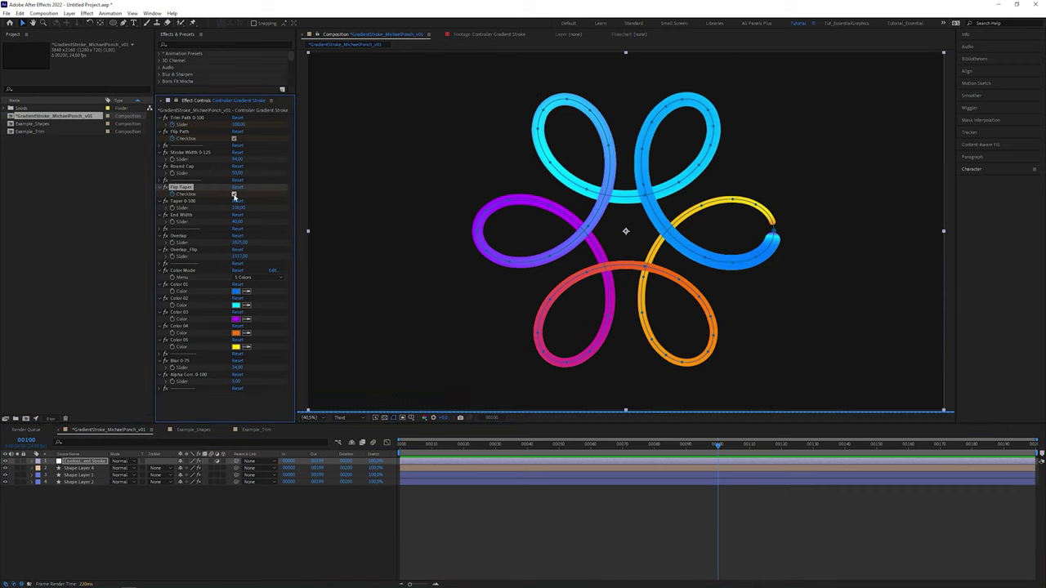
pyautogui.press('pagedown')
pyautogui.press('space')
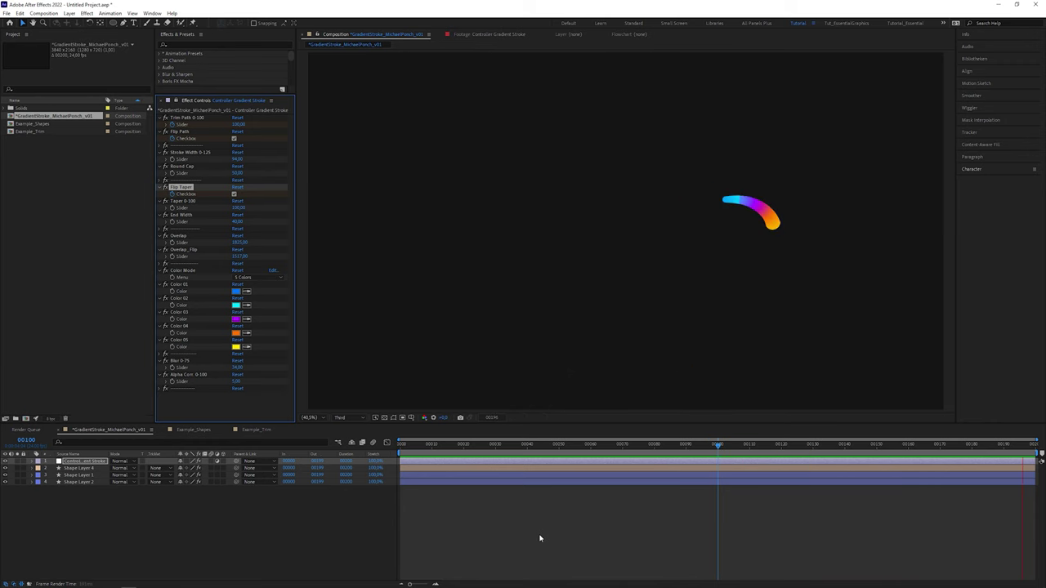
# - Solo Shape Layer 4 to examine its black-and-white overlap matte near frame 100, and check the effects on the shape layers beneath it
pyautogui.click(718, 447)
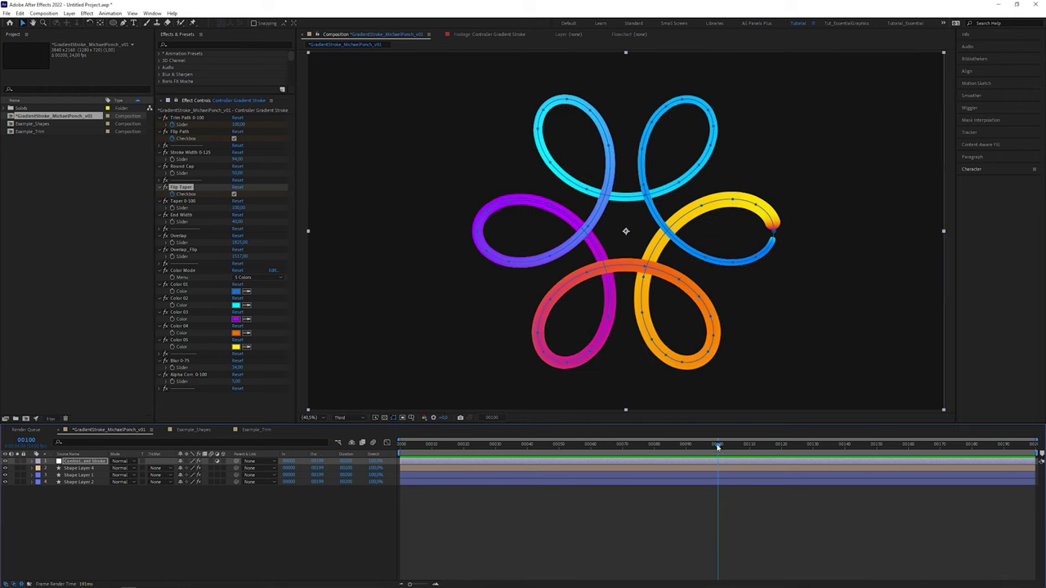
pyautogui.click(81, 467)
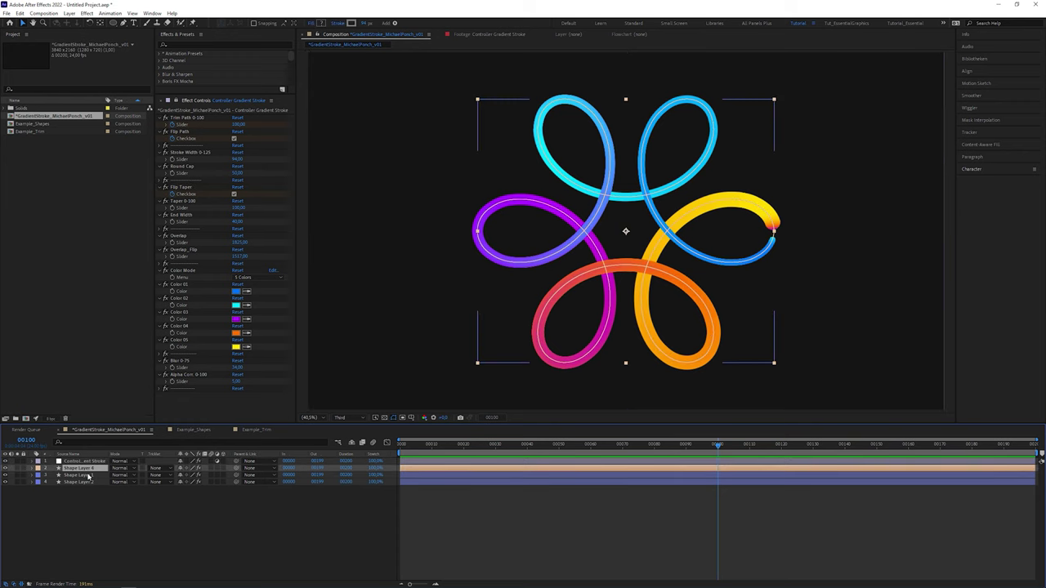
pyautogui.click(21, 472)
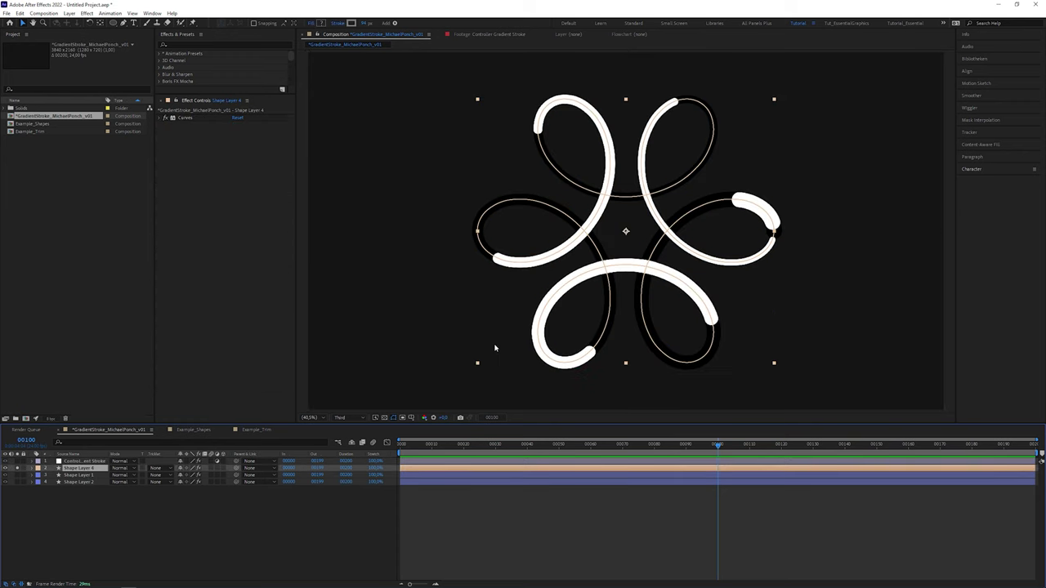
pyautogui.click(88, 476)
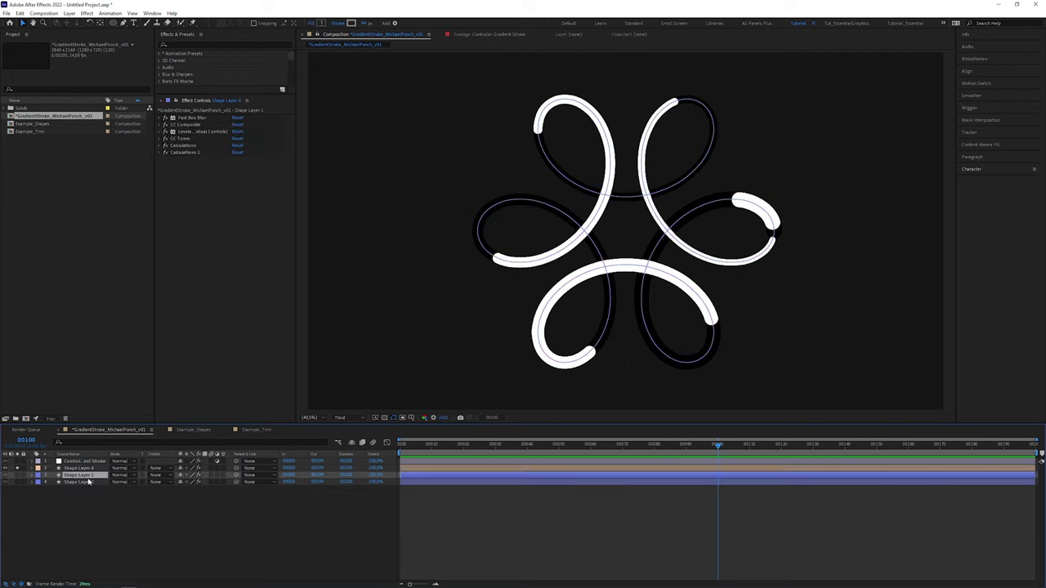
pyautogui.click(87, 482)
pyautogui.click(86, 476)
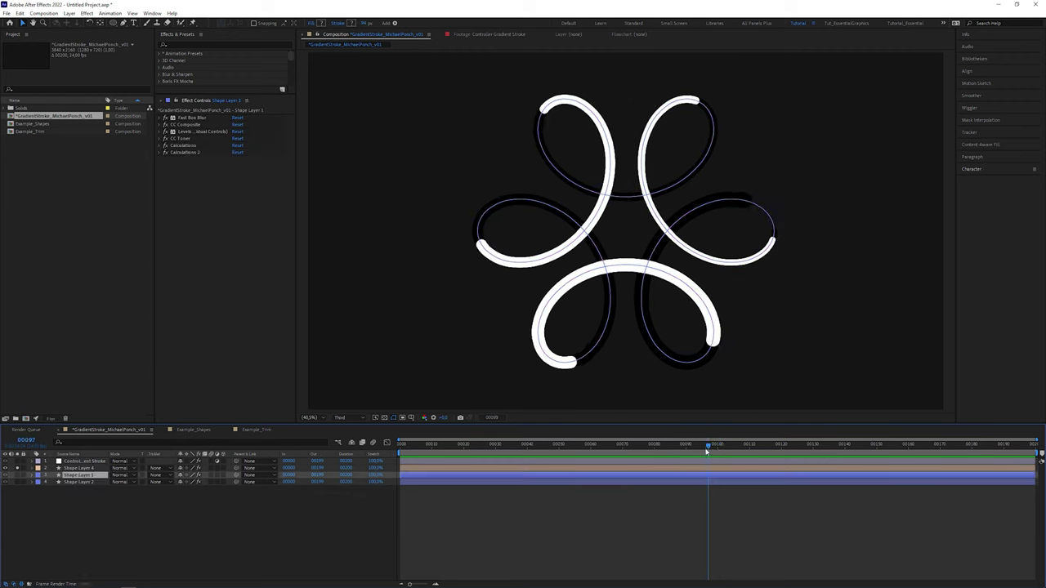
pyautogui.press('space')
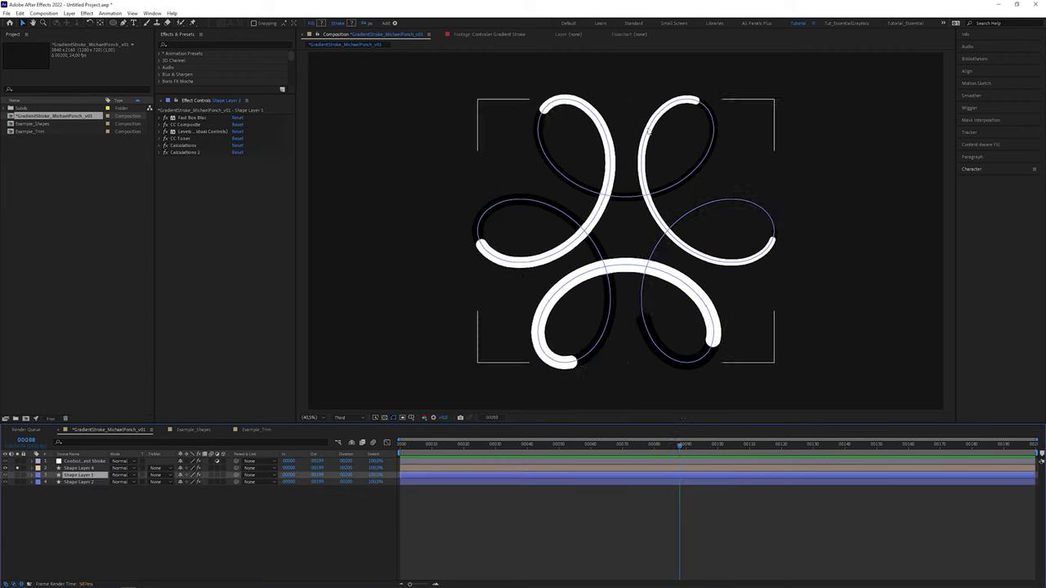
pyautogui.click(17, 468)
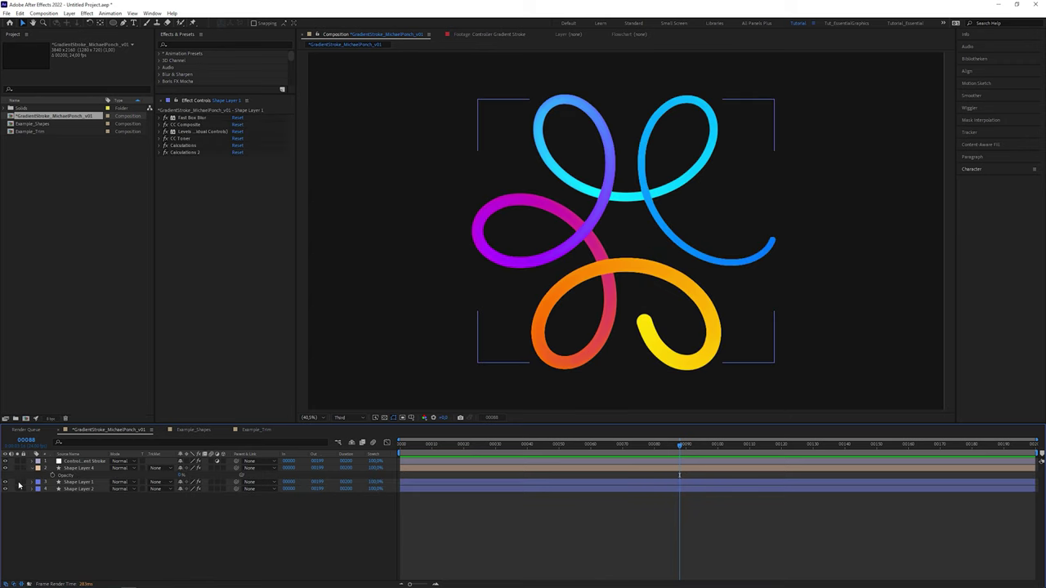
# - Solo Shape Layer 1 and examine which layer its Calculations effect uses as the second source
pyautogui.click(18, 483)
pyautogui.click(80, 483)
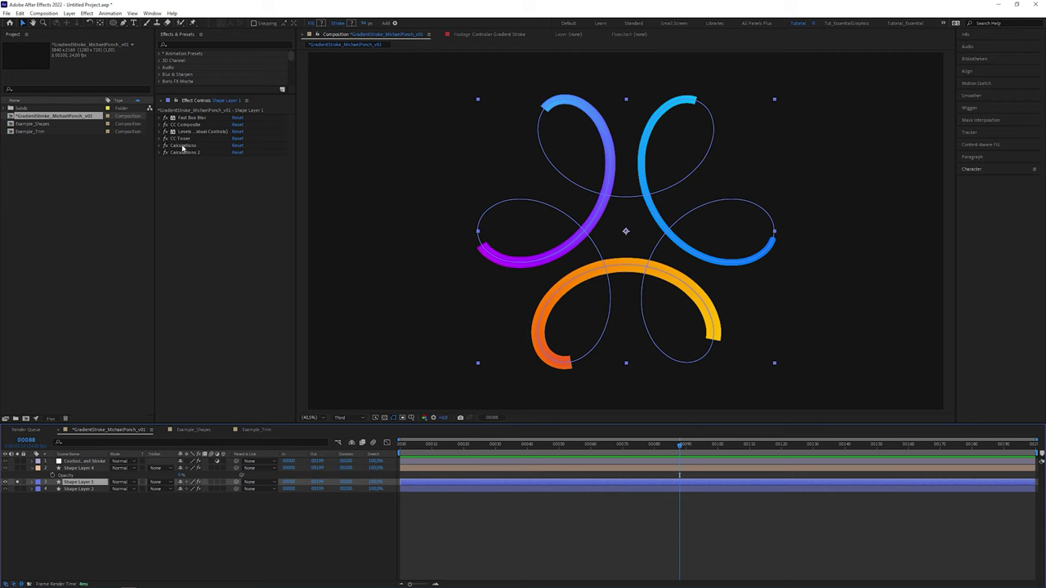
pyautogui.click(183, 145)
pyautogui.keyDown('shift'); pyautogui.click(188, 153); pyautogui.keyUp('shift')
pyautogui.click(166, 153)
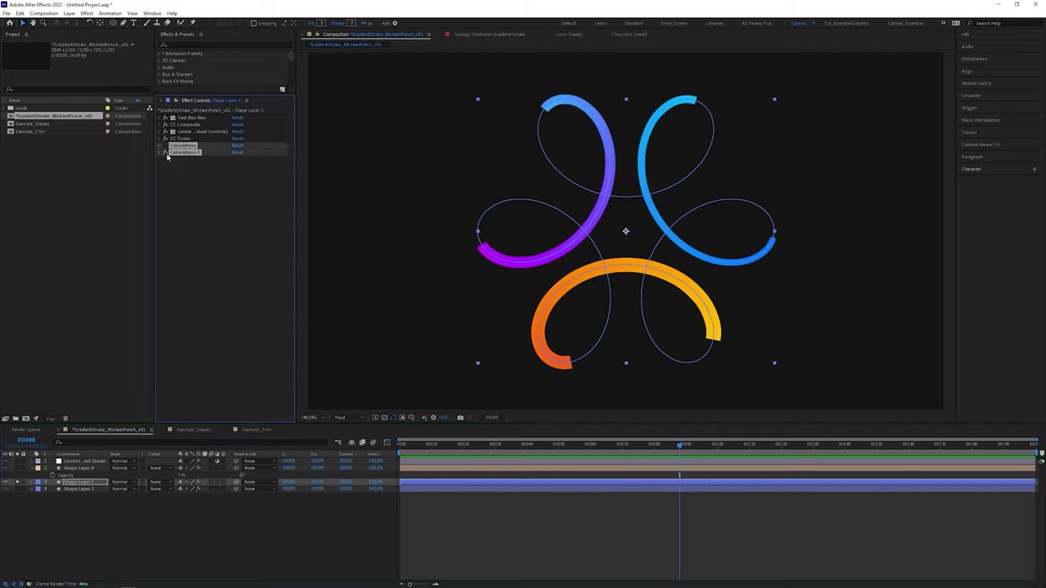
pyautogui.click(162, 146)
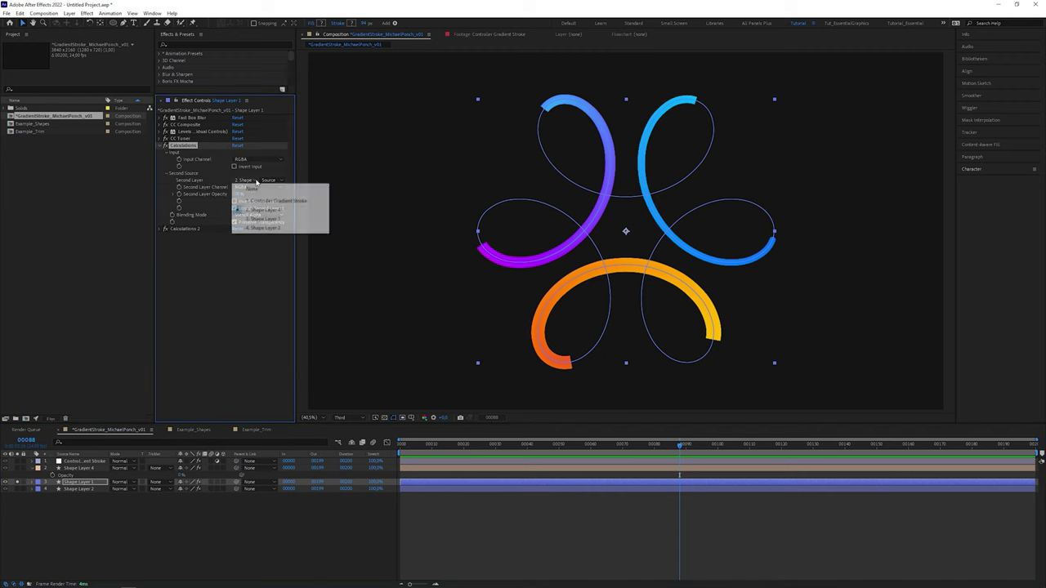
pyautogui.click(288, 213)
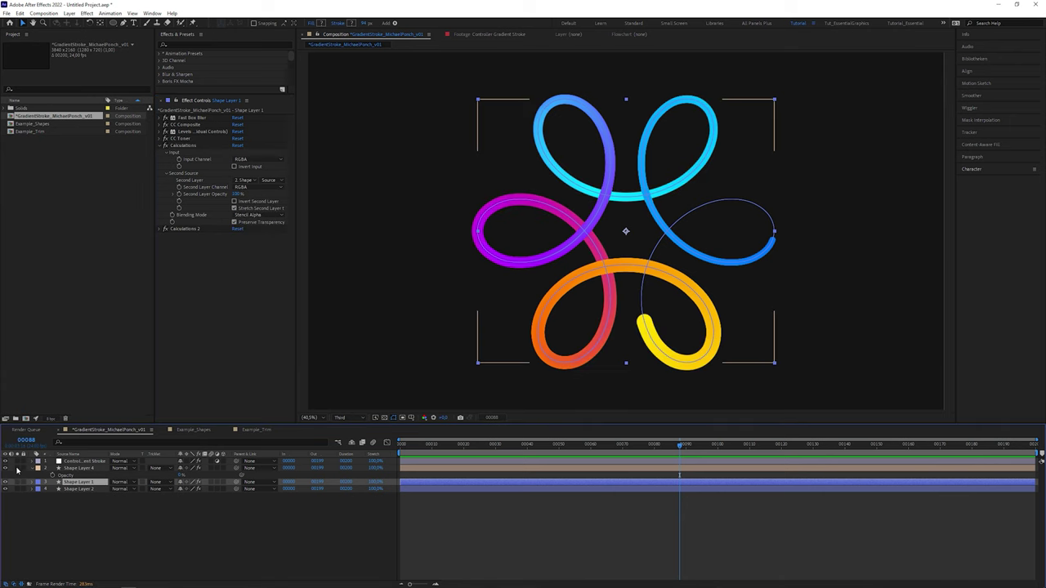
# - Solo Shape Layer 4 with its opacity raised and inspect the rounded ends of the white matte segments up close
pyautogui.click(713, 337)
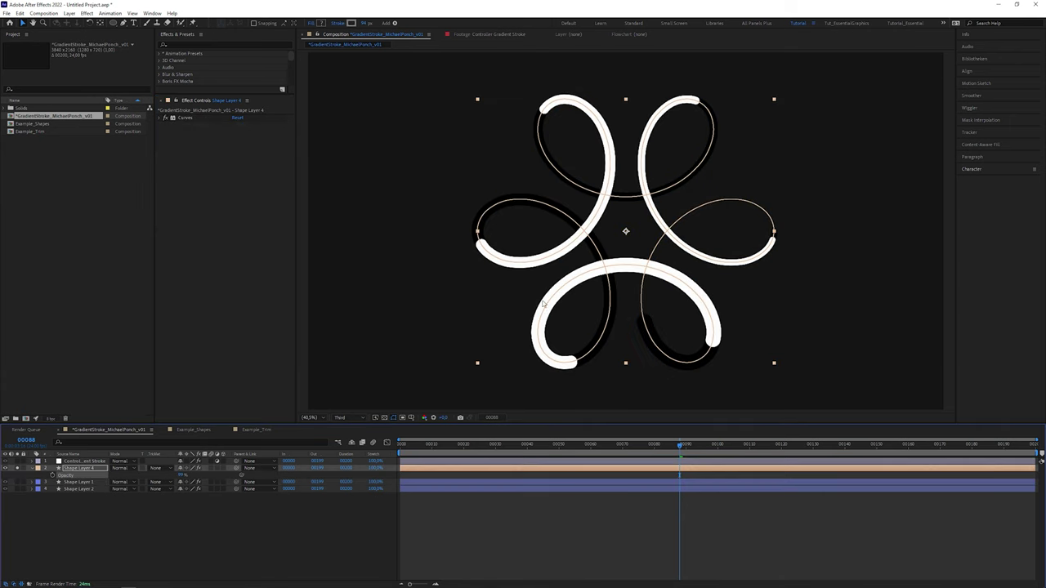
pyautogui.scroll(2, 765, 385)
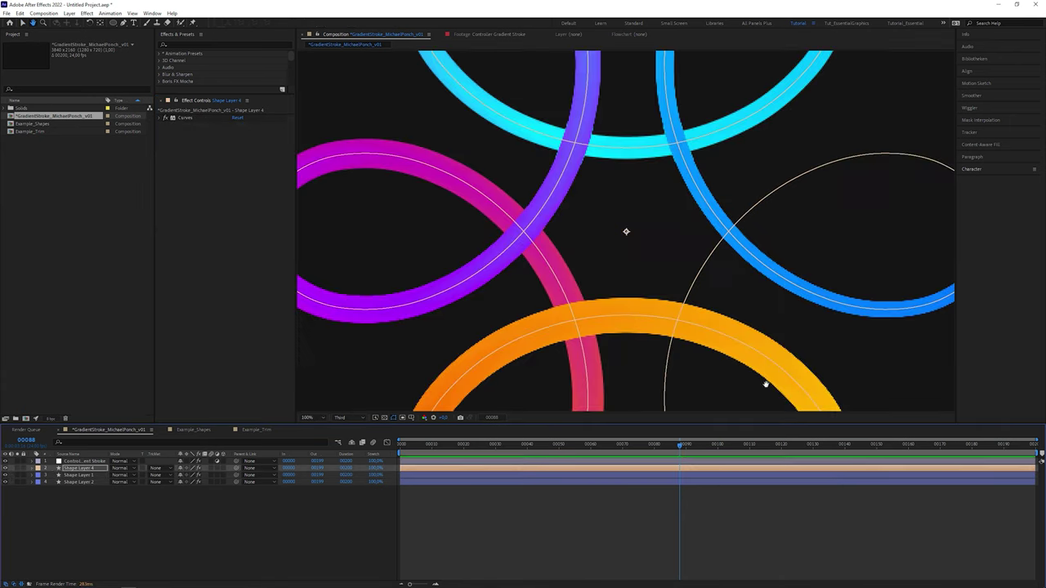
pyautogui.moveTo(765, 385); pyautogui.dragTo(679, 250)
# - At frame 74, toggle the Calculations 2 effect on Shape Layer 1 to compare the stroke's overlap
pyautogui.click(684, 462)
pyautogui.moveTo(679, 446); pyautogui.dragTo(639, 445)
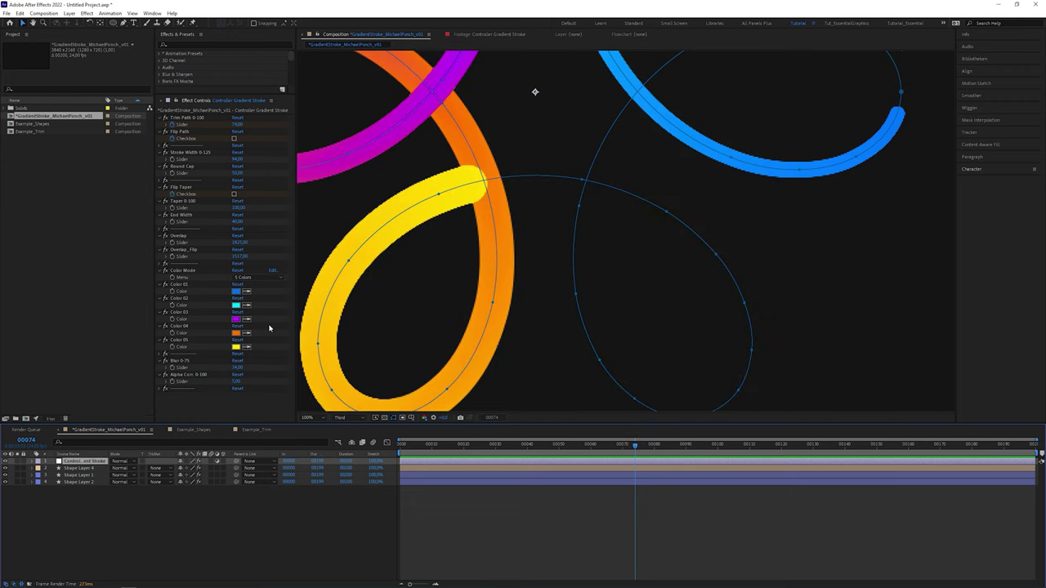
pyautogui.click(74, 476)
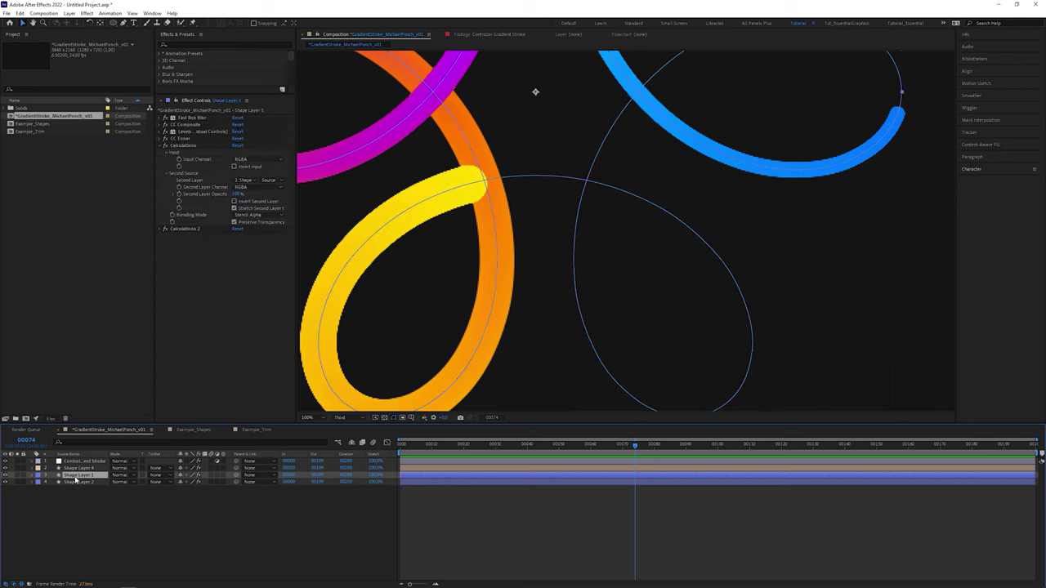
pyautogui.click(166, 229)
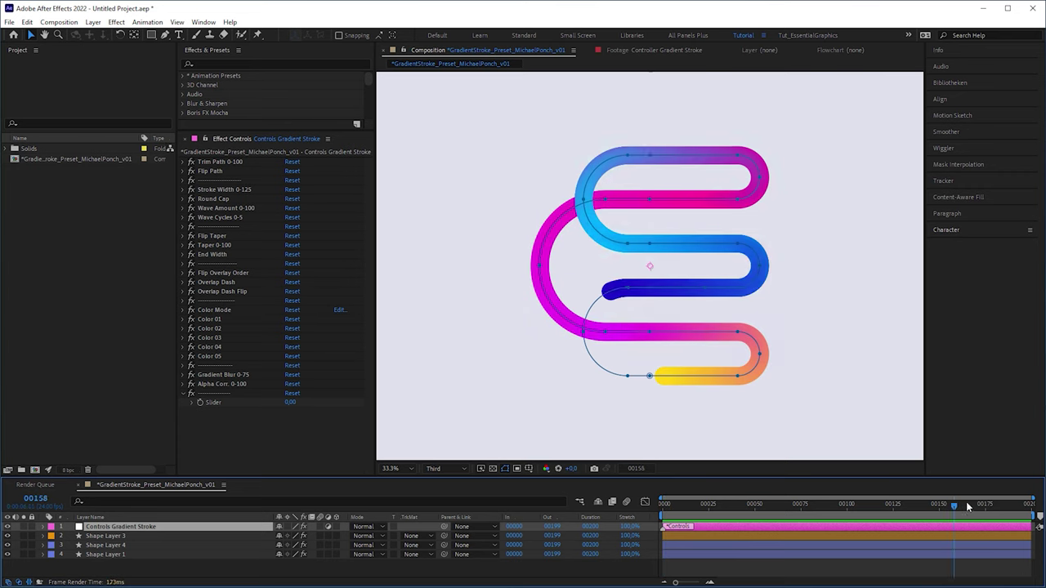
# - Duplicate Shape Layer 4, and delete Fast Box Blur, CC Composite, Levels and CC Toner from the lower copy, keeping only Calculations
pyautogui.click(206, 545)
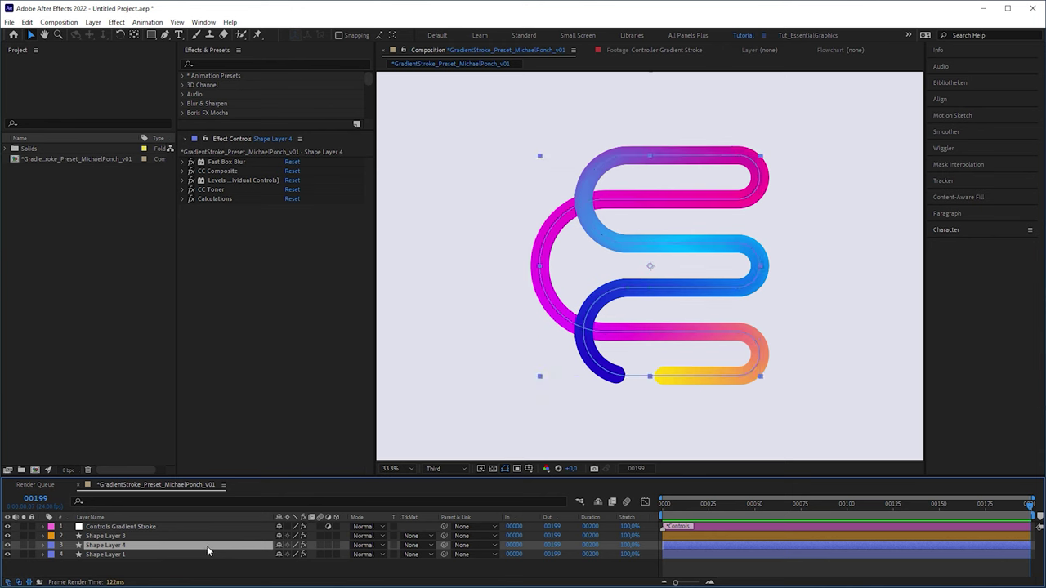
pyautogui.hotkey('ctrl', 'd')
pyautogui.click(223, 190)
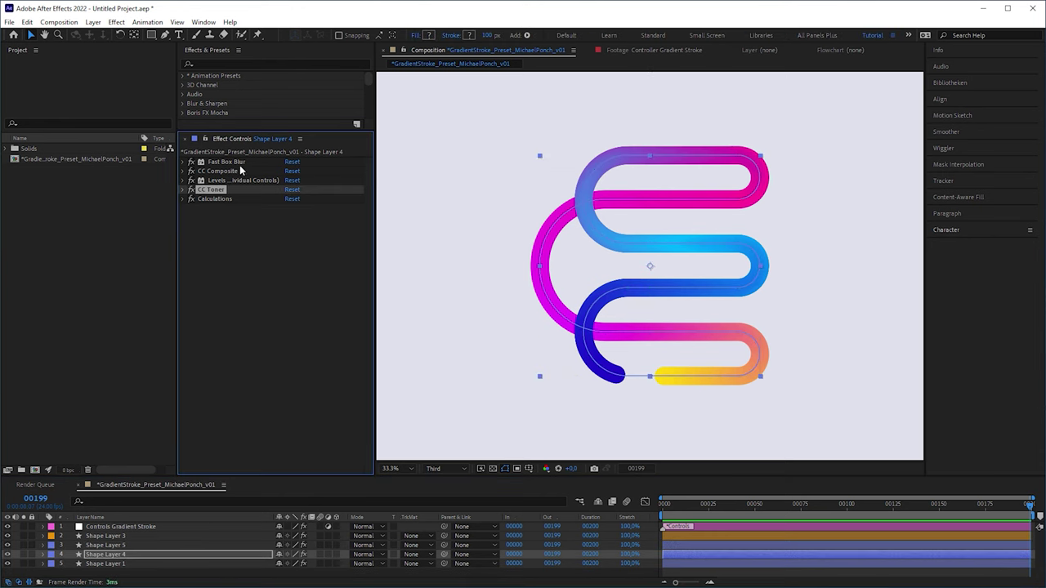
pyautogui.press('Delete')
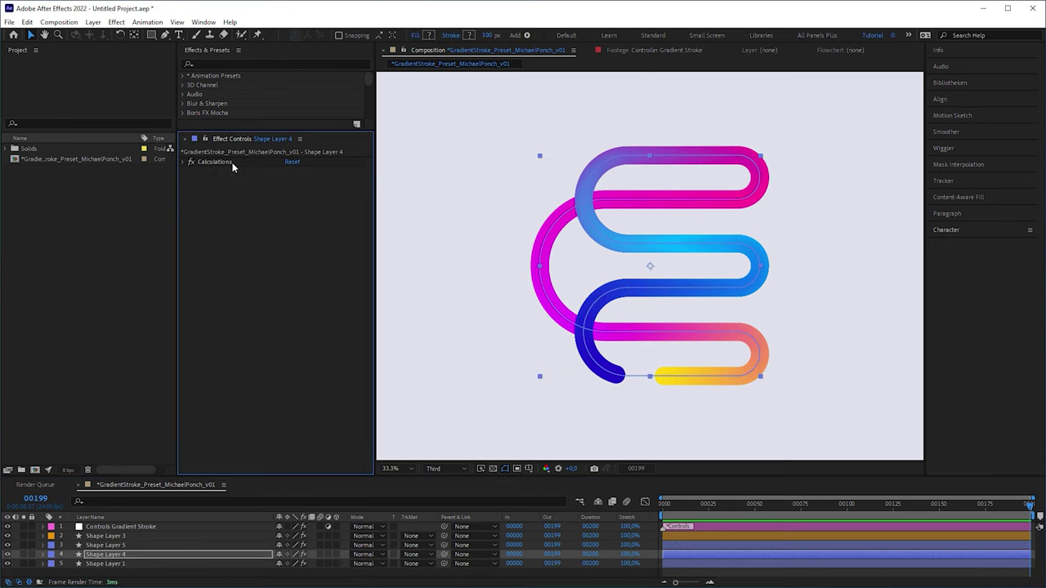
# - Search the effects for "drop sh" and apply Drop Shadow to Shape Layer 4
pyautogui.click(228, 63)
pyautogui.write('drop sh')
pyautogui.moveTo(235, 85); pyautogui.dragTo(350, 239)
pyautogui.click(154, 37)
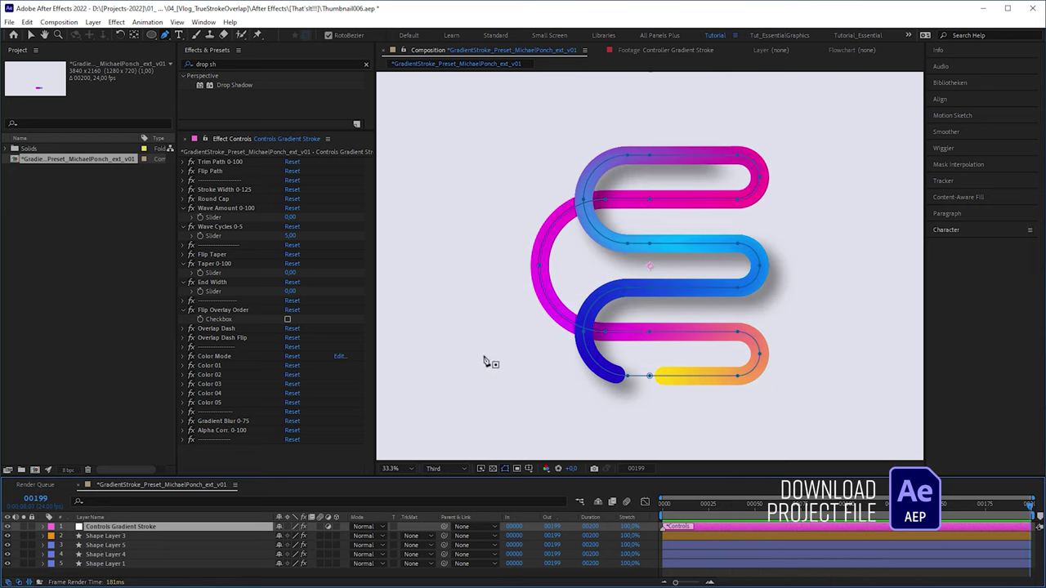
# - Turn Flip Overlay Order on and back off, scrubbing the animation in each state to compare how the shadowed strokes overlap
pyautogui.click(287, 319)
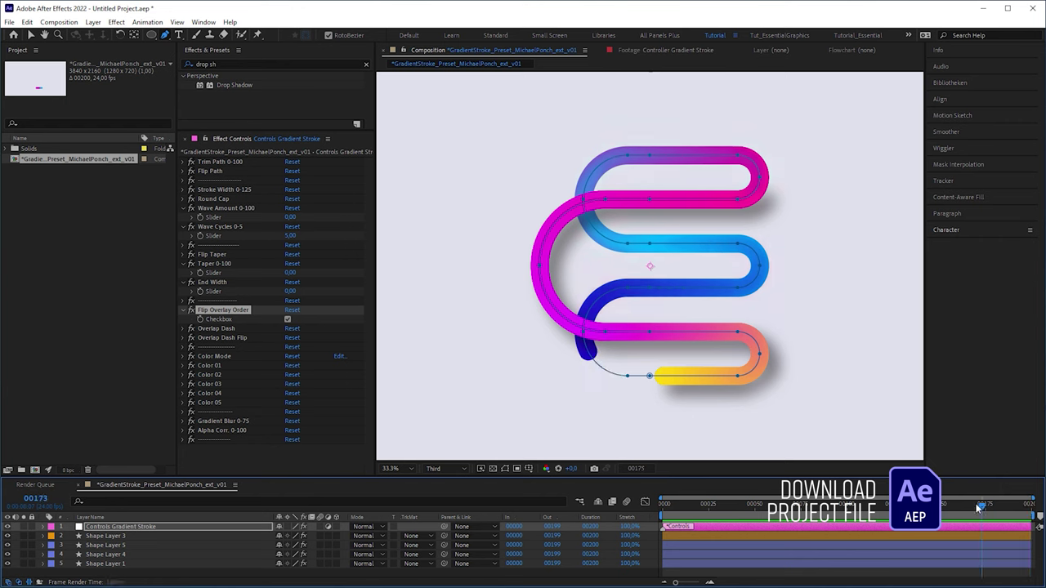
pyautogui.moveTo(980, 507); pyautogui.dragTo(868, 509)
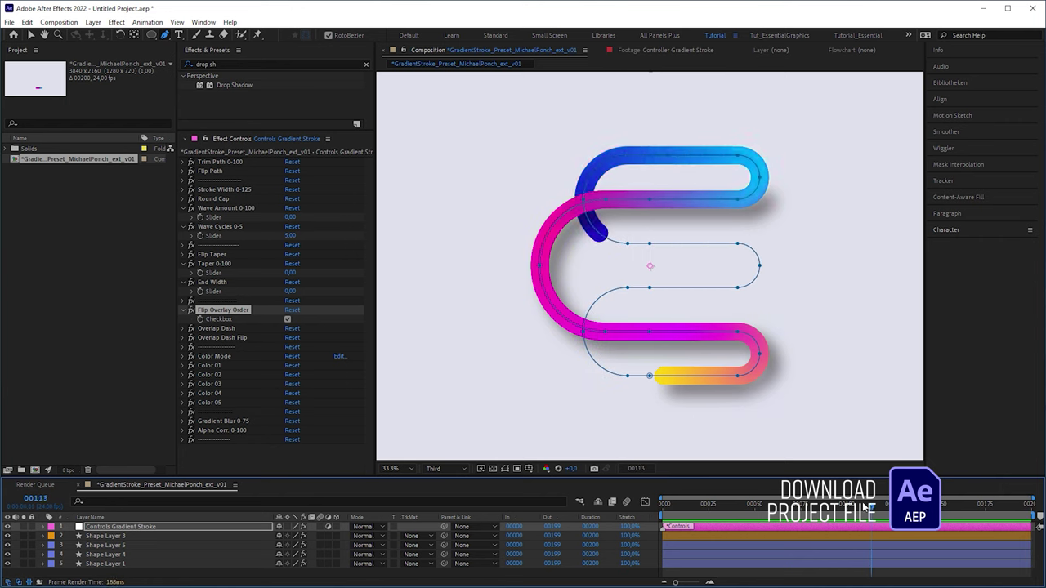
pyautogui.click(287, 319)
pyautogui.click(864, 510)
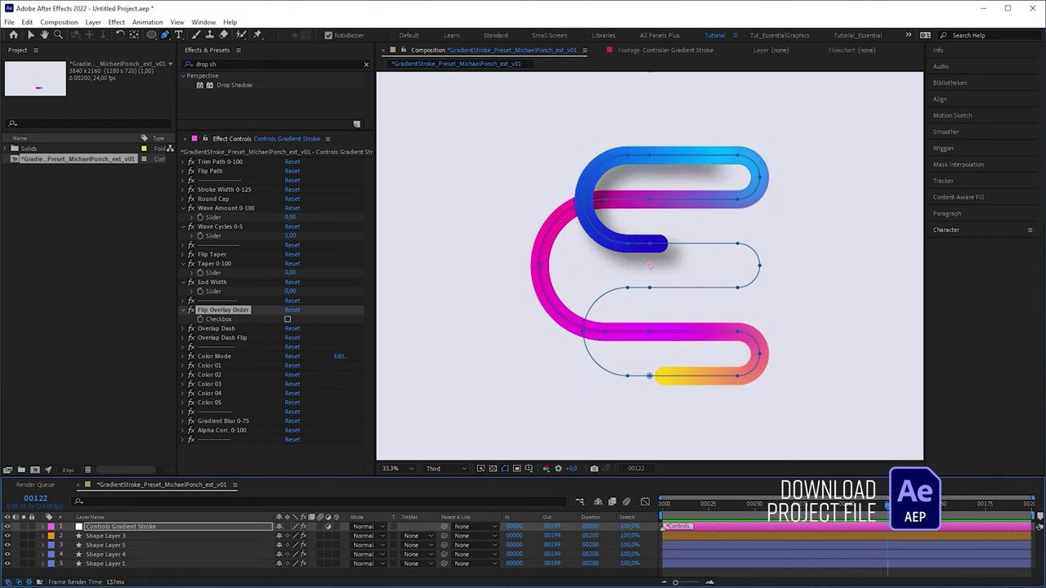
pyautogui.moveTo(888, 509); pyautogui.dragTo(1024, 523)
# - Set Taper to 100 and End Width to 51, and raise Wave Amount to about 49
pyautogui.moveTo(291, 273); pyautogui.dragTo(295, 273)
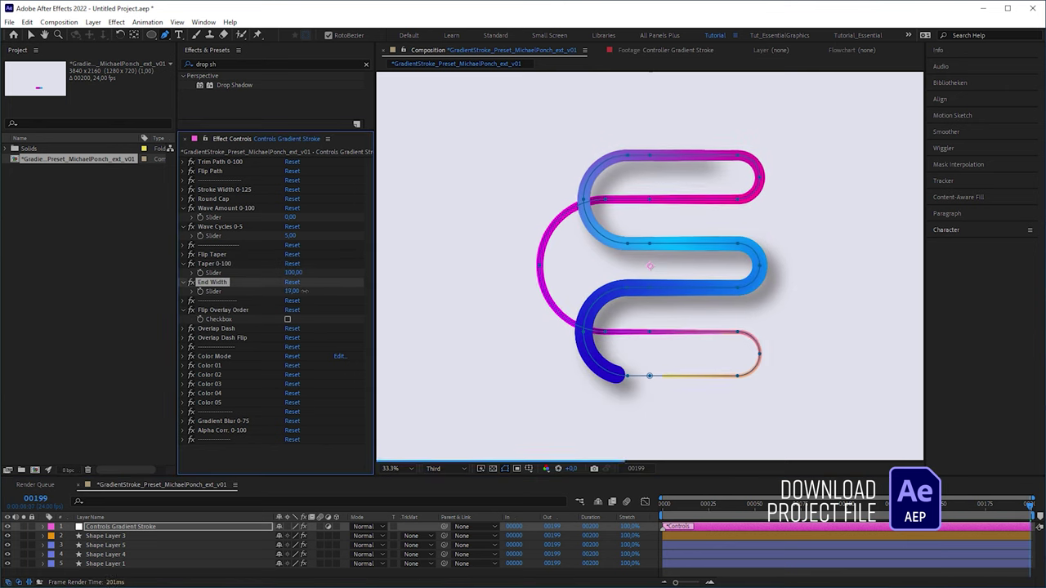
pyautogui.moveTo(290, 218); pyautogui.dragTo(305, 217)
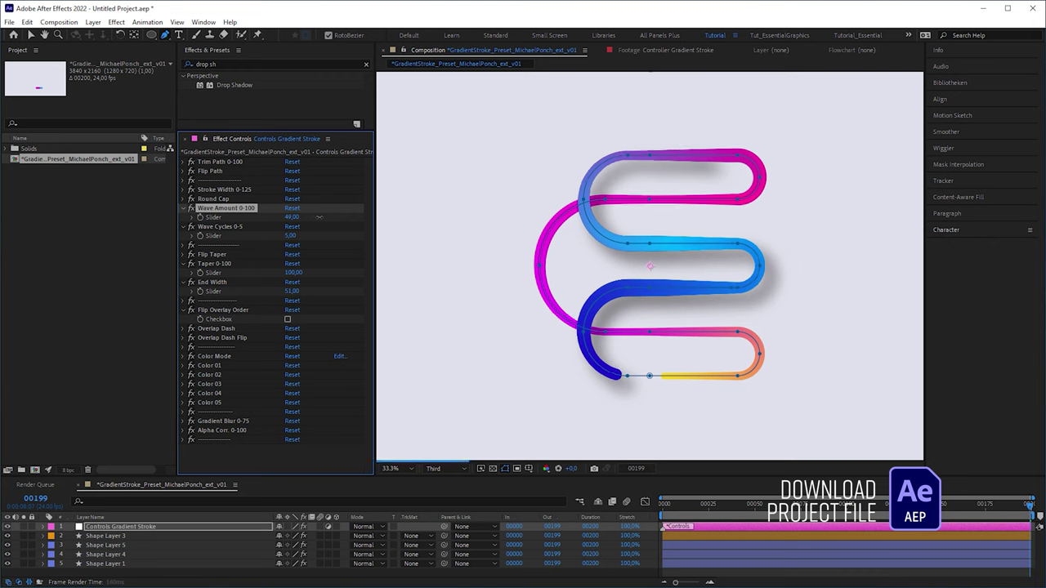